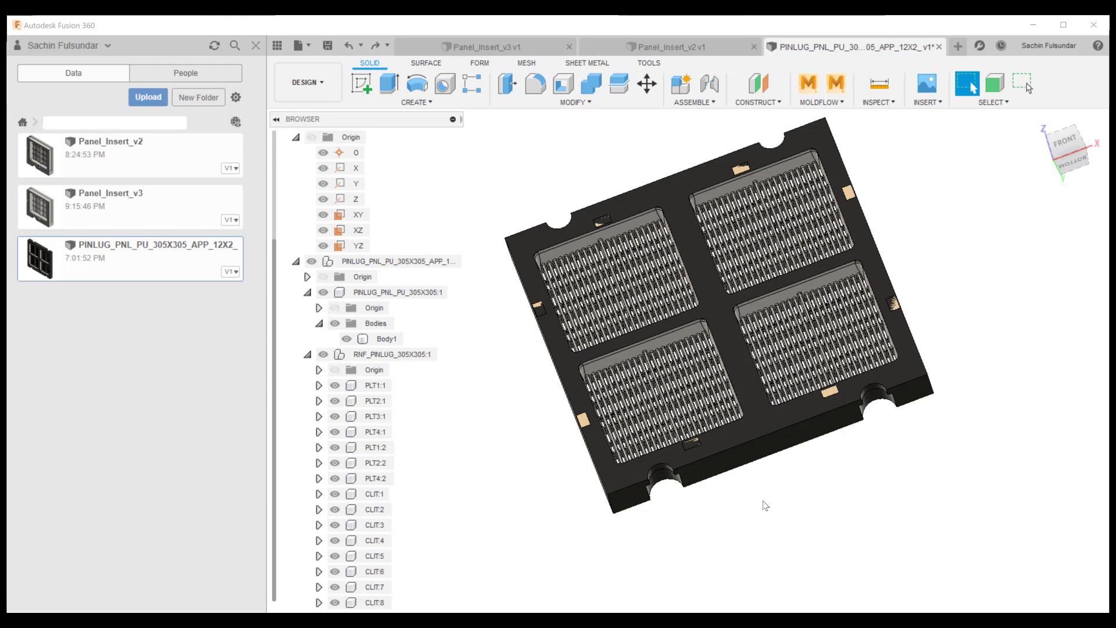
Step: Examine the panel from several angles, looking at the rectangular inserts embedded along its outer frame
{"action": "middle_click_drag", "start_coordinate": [765, 503], "coordinate": [590, 445], "text": "shift"}
{"action": "scroll", "coordinate": [557, 307], "scroll_direction": "up", "scroll_amount": 8}
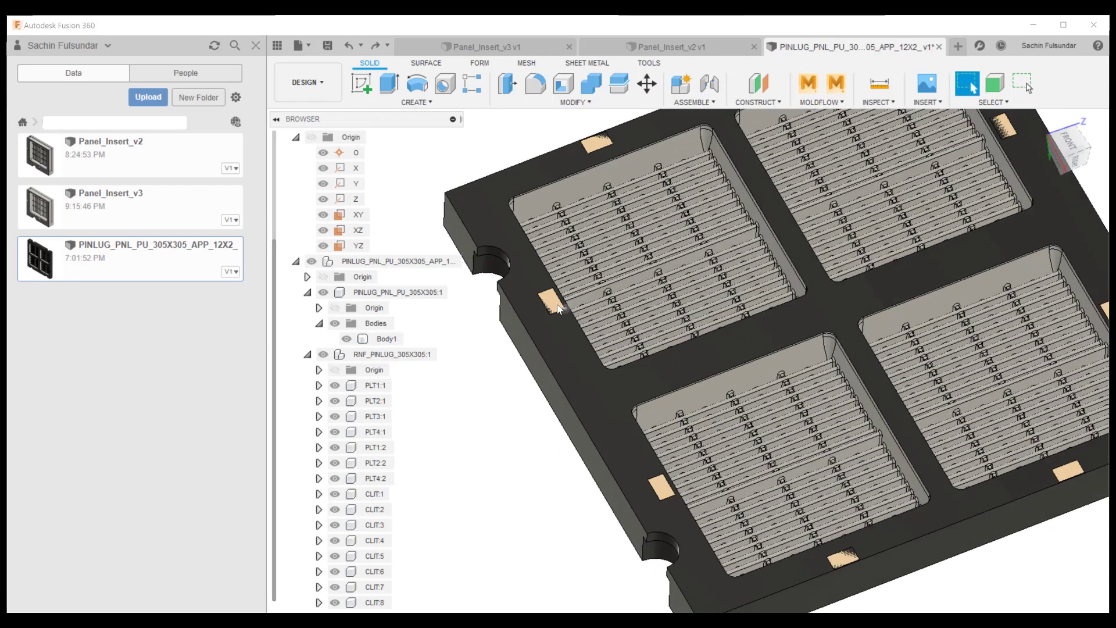
{"action": "scroll", "coordinate": [556, 307], "scroll_direction": "up", "scroll_amount": 3}
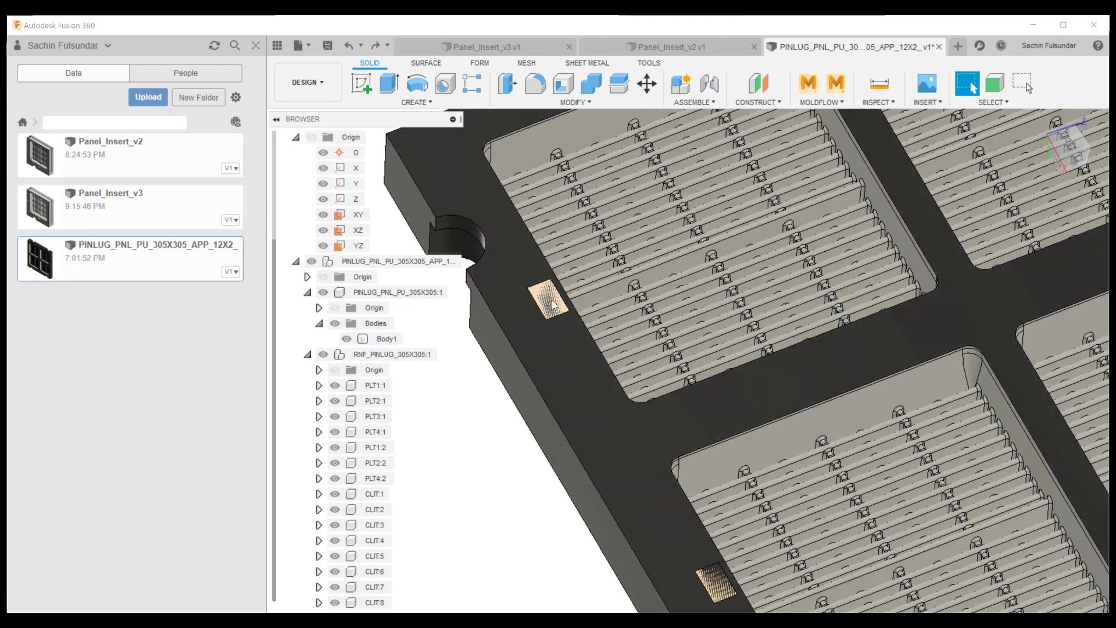
{"action": "left_click", "coordinate": [642, 423]}
{"action": "middle_click_drag", "start_coordinate": [703, 567], "coordinate": [570, 454], "text": "shift"}
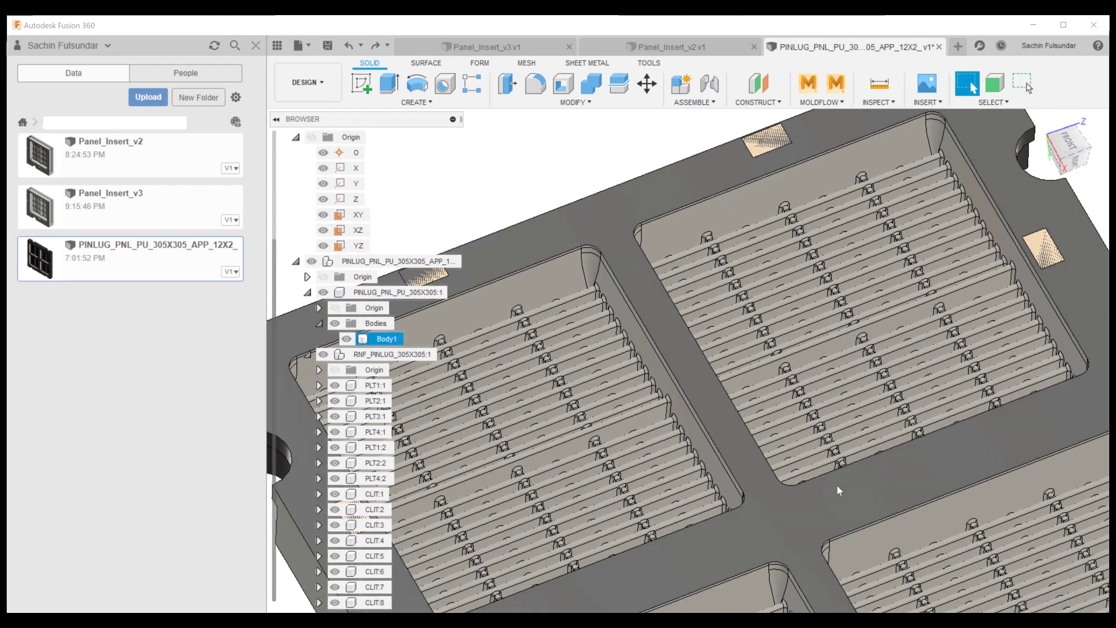
{"action": "middle_click_drag", "start_coordinate": [766, 517], "coordinate": [776, 276]}
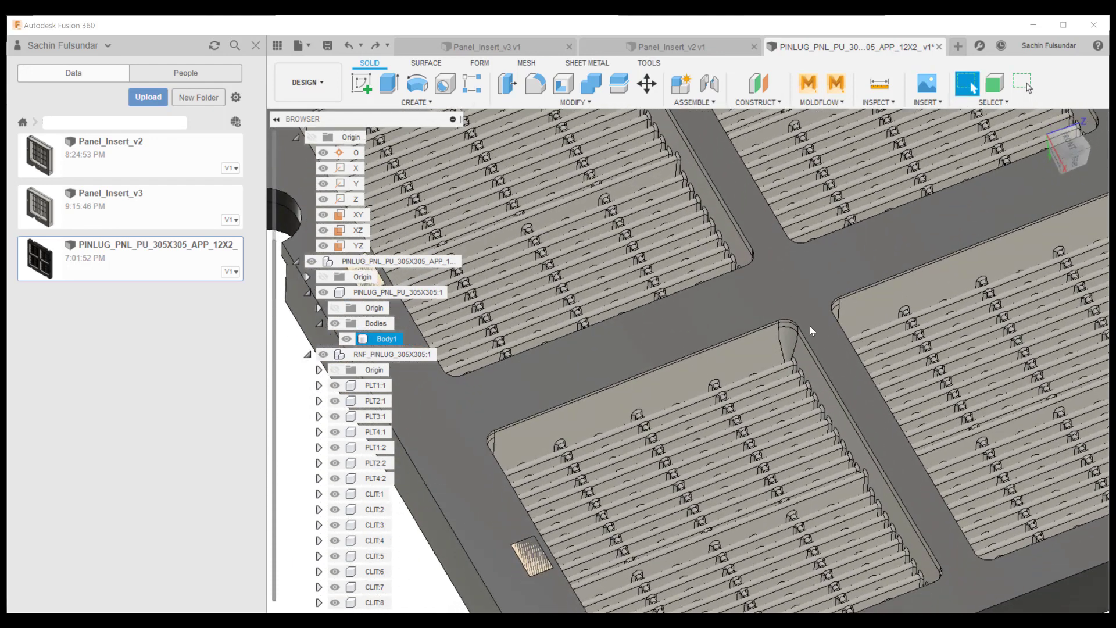
{"action": "scroll", "coordinate": [811, 325], "scroll_direction": "down", "scroll_amount": 4}
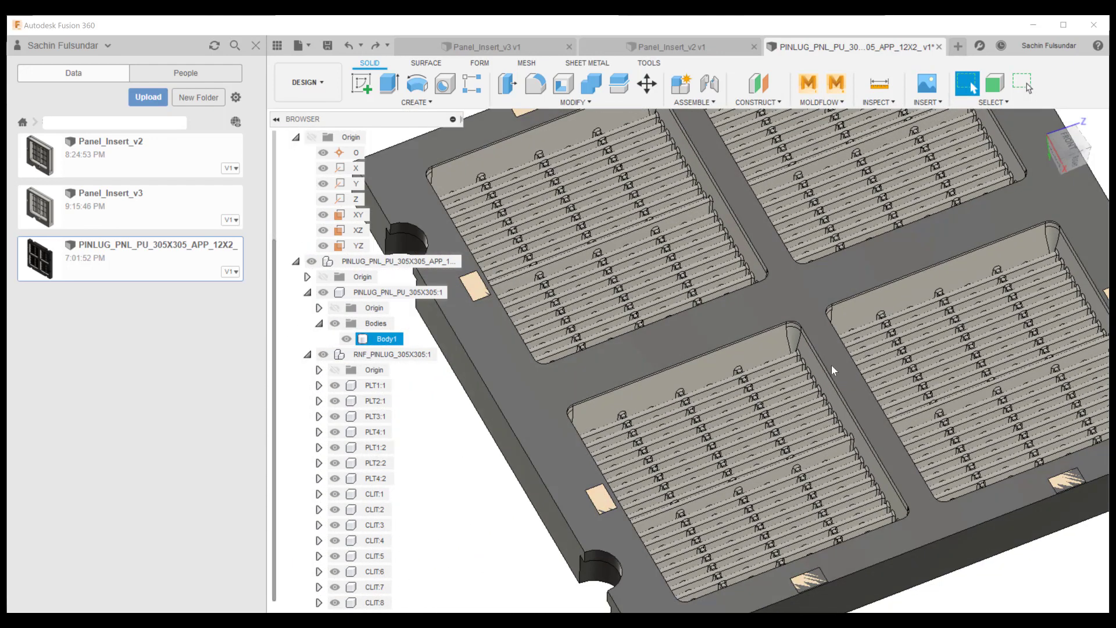
{"action": "middle_click_drag", "start_coordinate": [831, 365], "coordinate": [842, 328]}
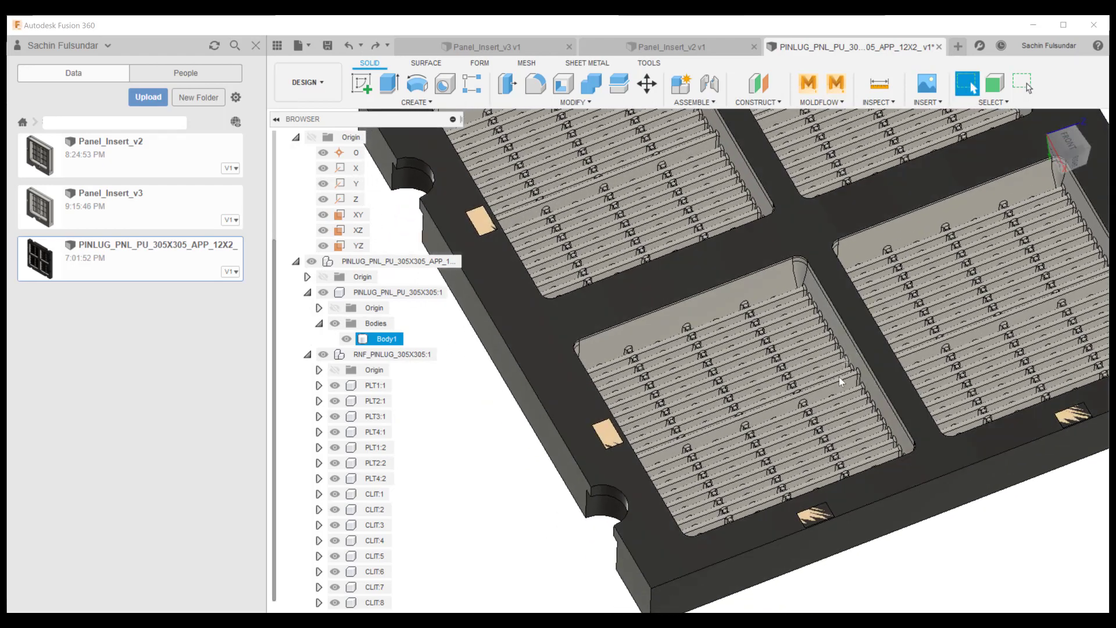
{"action": "middle_click_drag", "start_coordinate": [866, 407], "coordinate": [737, 423], "text": "shift"}
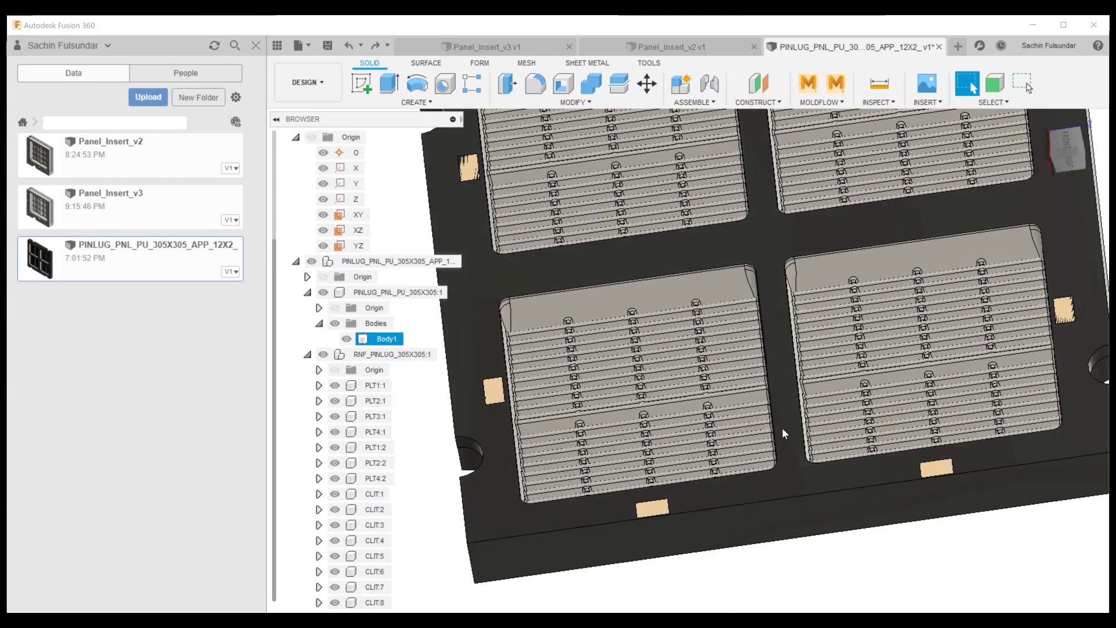
{"action": "middle_click_drag", "start_coordinate": [797, 449], "coordinate": [773, 455], "text": "shift"}
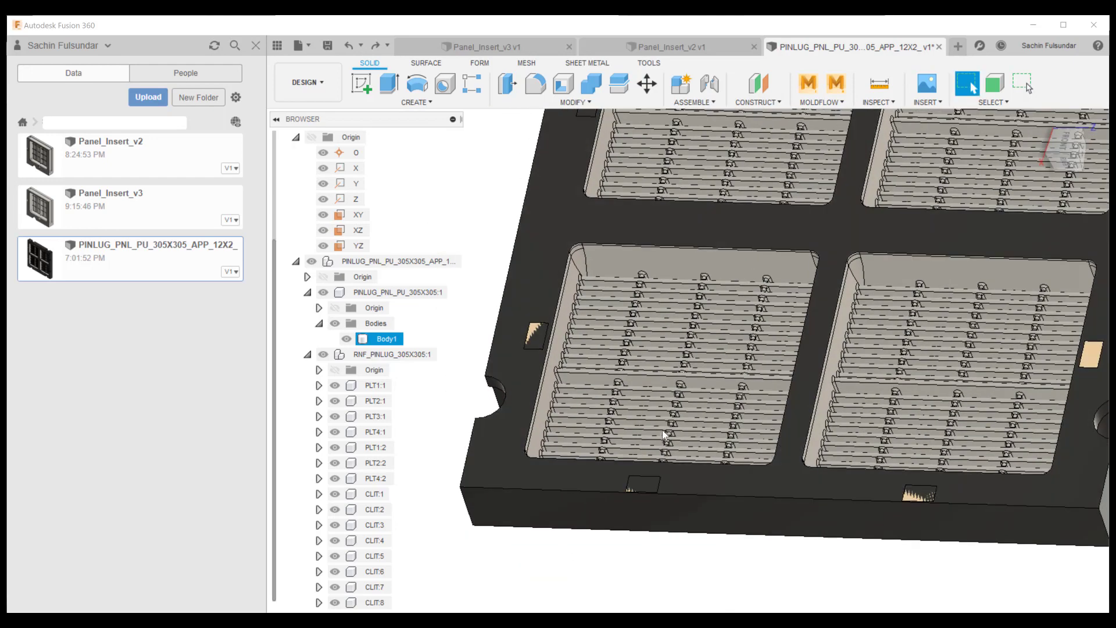
{"action": "middle_click_drag", "start_coordinate": [670, 400], "coordinate": [628, 396], "text": "shift"}
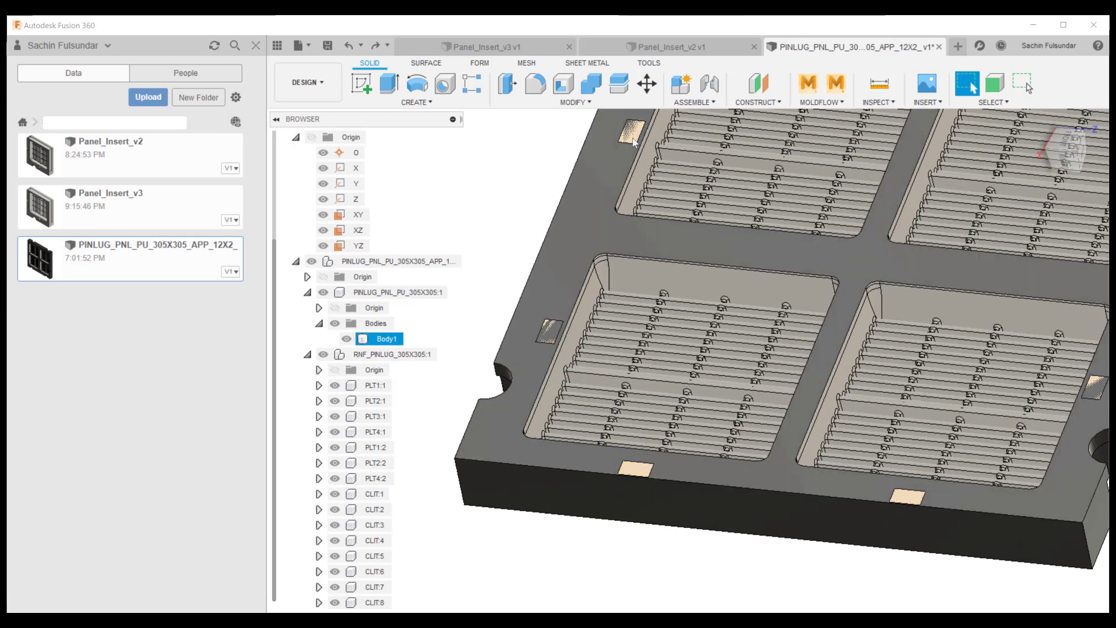
Step: Create a section analysis from the panel's long side face with a Y distance of -20 mm, hatching shown
{"action": "left_click", "coordinate": [865, 102]}
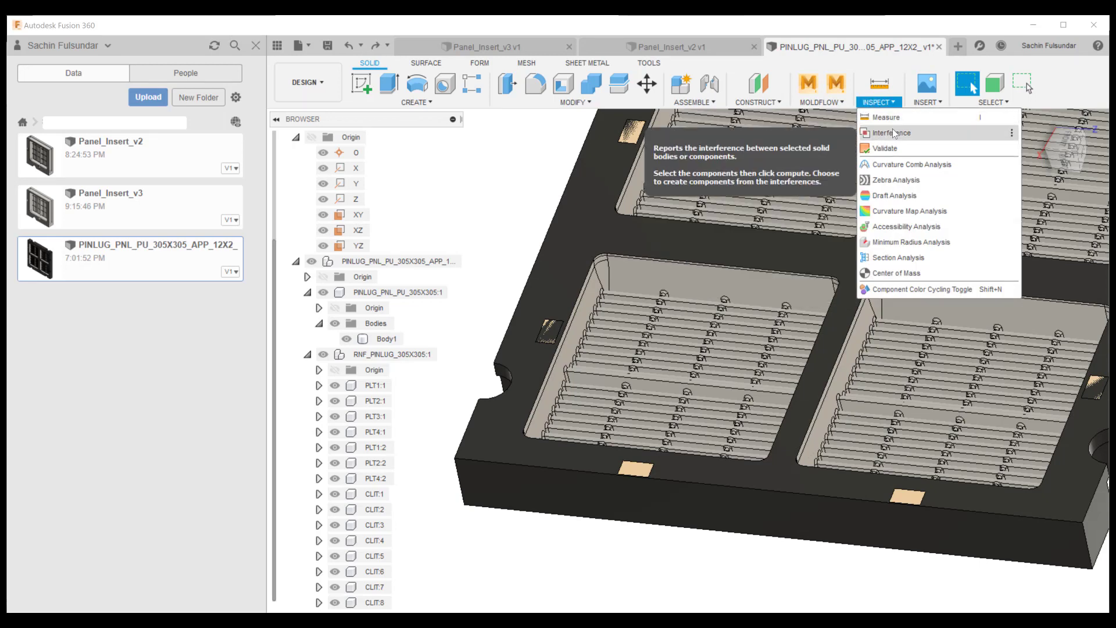
{"action": "left_click", "coordinate": [897, 256]}
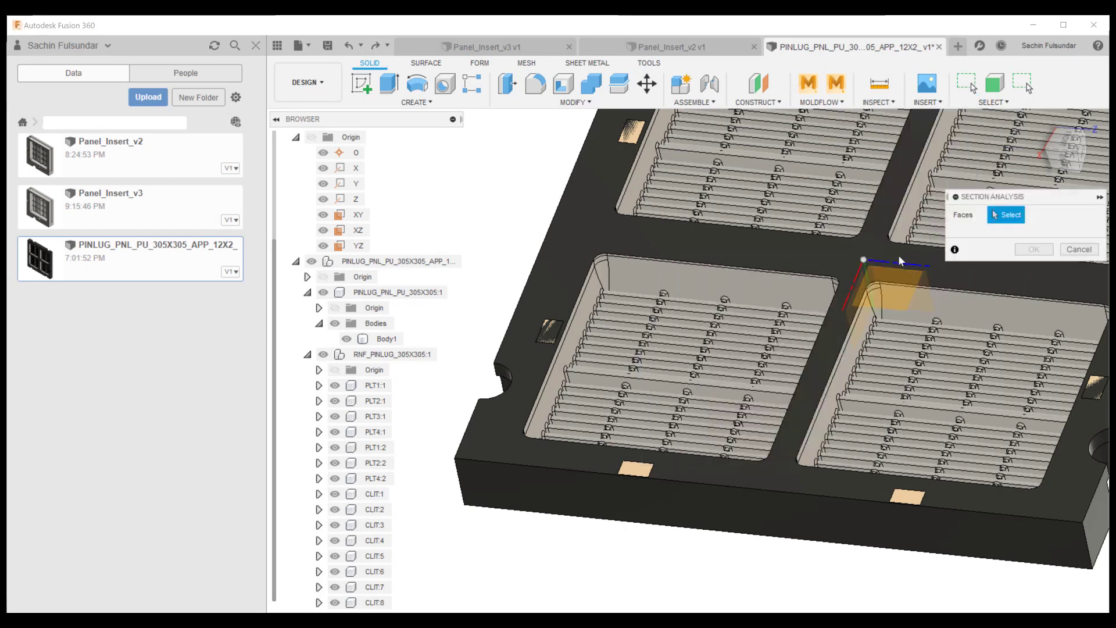
{"action": "left_click", "coordinate": [786, 520]}
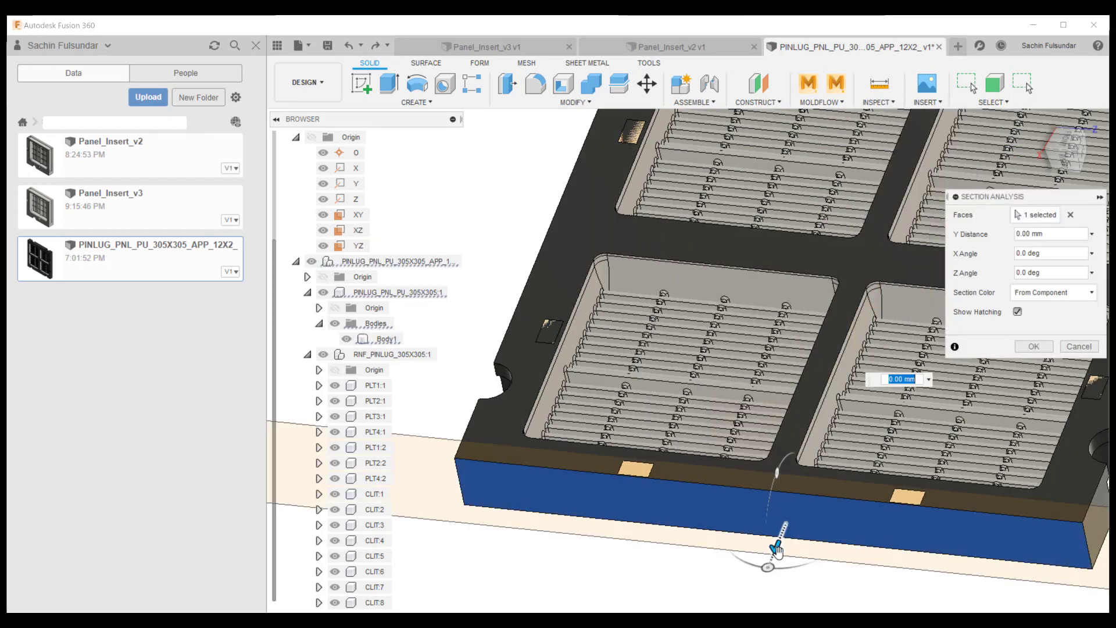
{"action": "left_click_drag", "start_coordinate": [777, 535], "coordinate": [787, 530]}
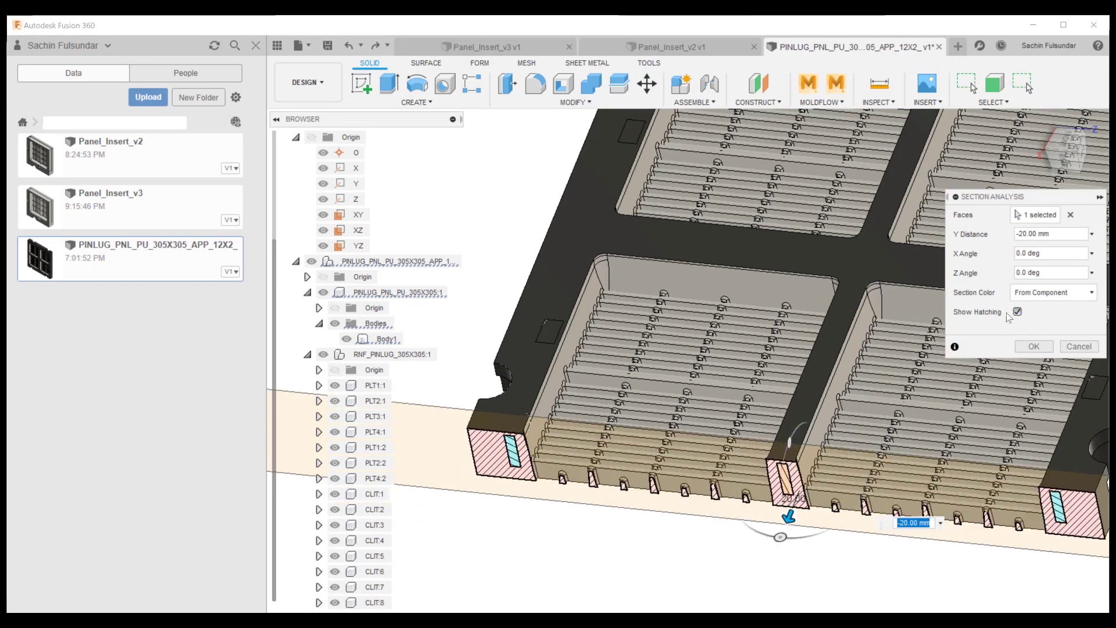
{"action": "left_click", "coordinate": [1042, 350]}
Step: Examine how the reinforcement pieces sit inside the panel body on the cut face, close up and from different angles
{"action": "middle_click_drag", "start_coordinate": [526, 477], "coordinate": [519, 452], "text": "shift"}
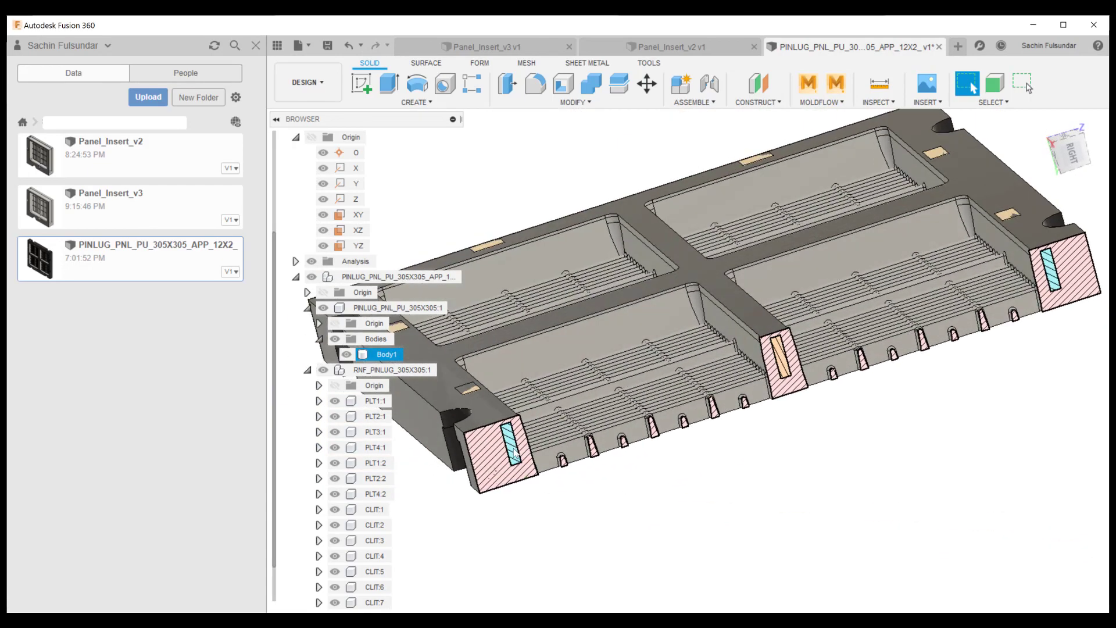
{"action": "scroll", "coordinate": [514, 454], "scroll_direction": "up", "scroll_amount": 5}
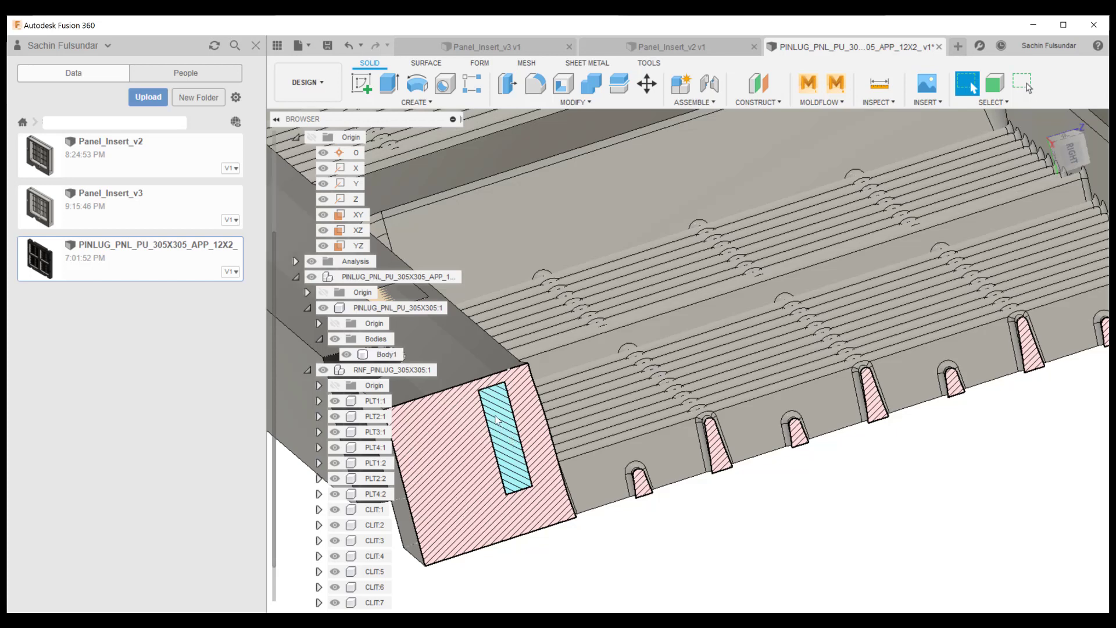
{"action": "left_click", "coordinate": [541, 481]}
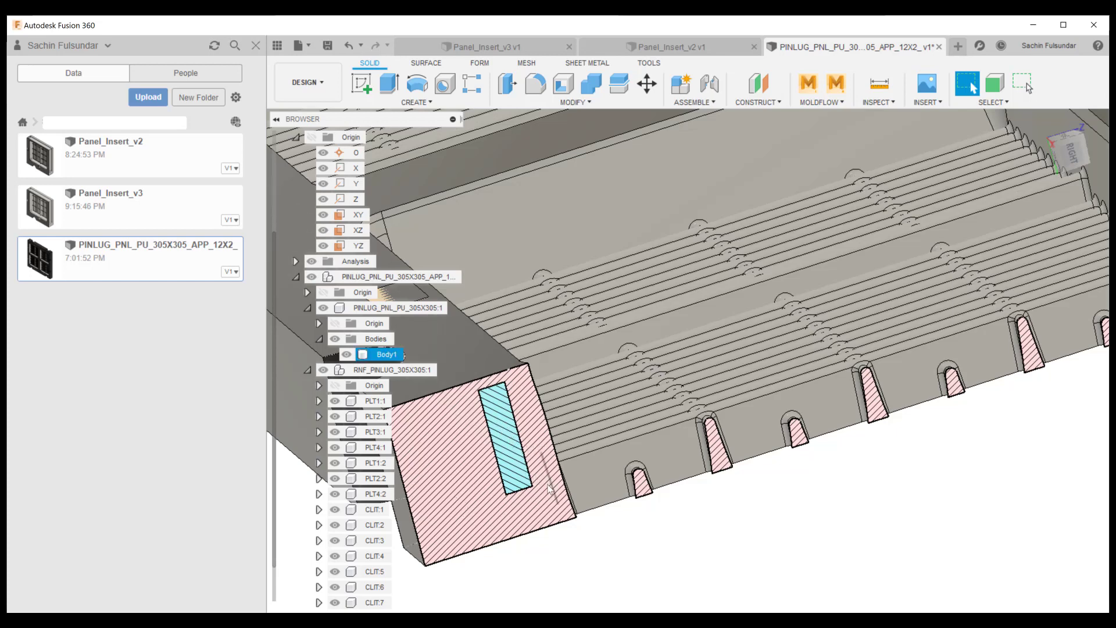
{"action": "scroll", "coordinate": [552, 488], "scroll_direction": "down", "scroll_amount": 5}
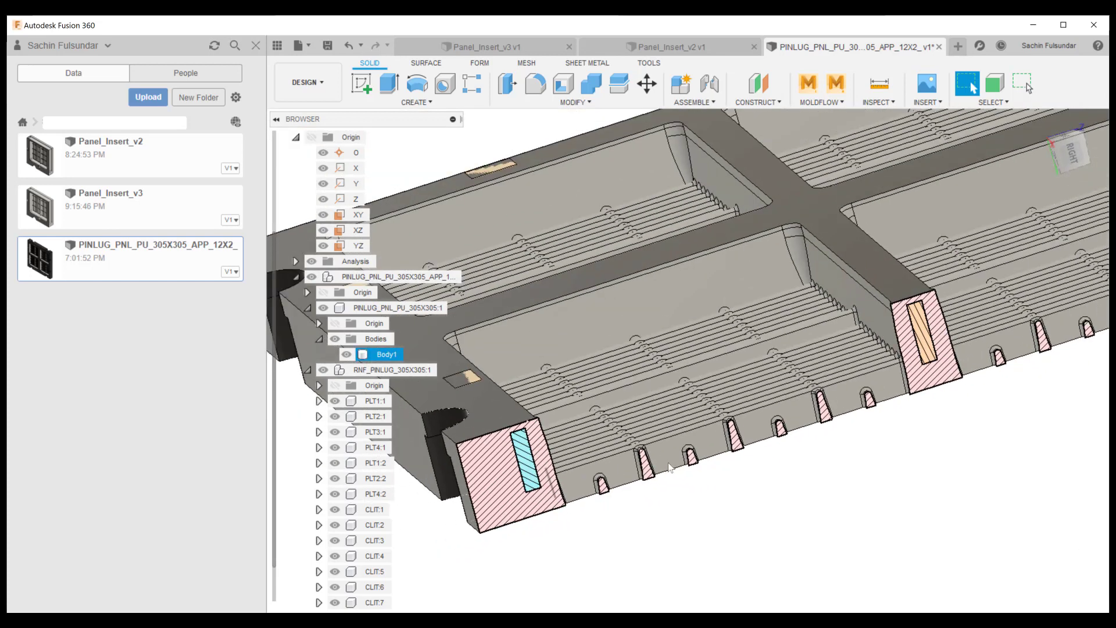
{"action": "middle_click_drag", "start_coordinate": [774, 479], "coordinate": [501, 406], "text": "shift"}
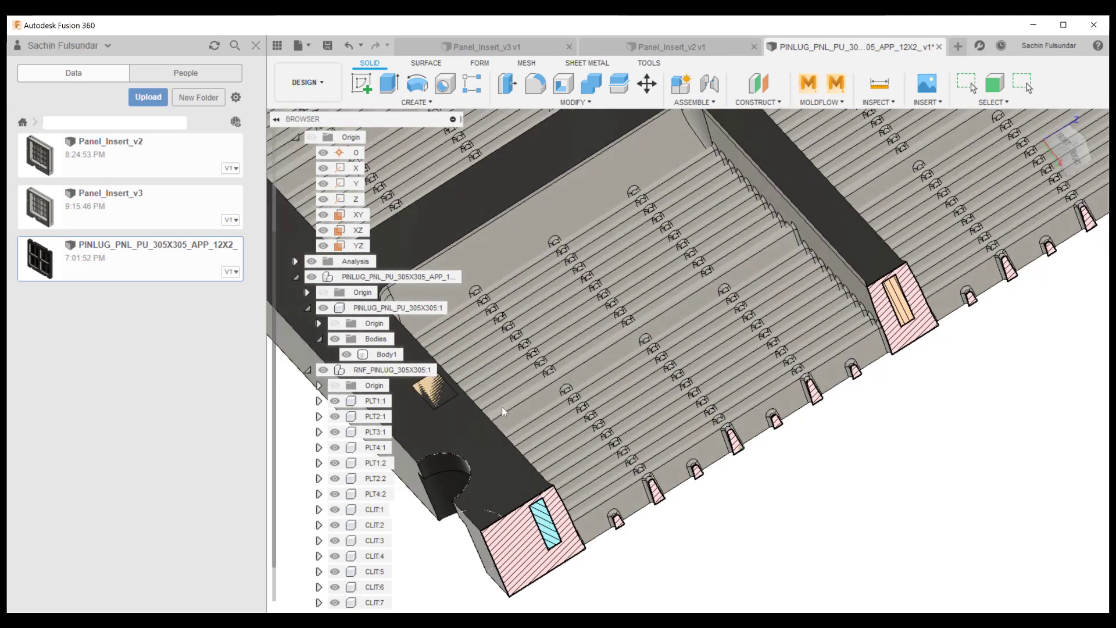
{"action": "left_click", "coordinate": [453, 401]}
{"action": "middle_click_drag", "start_coordinate": [785, 469], "coordinate": [857, 259], "text": "shift"}
{"action": "left_click", "coordinate": [877, 108]}
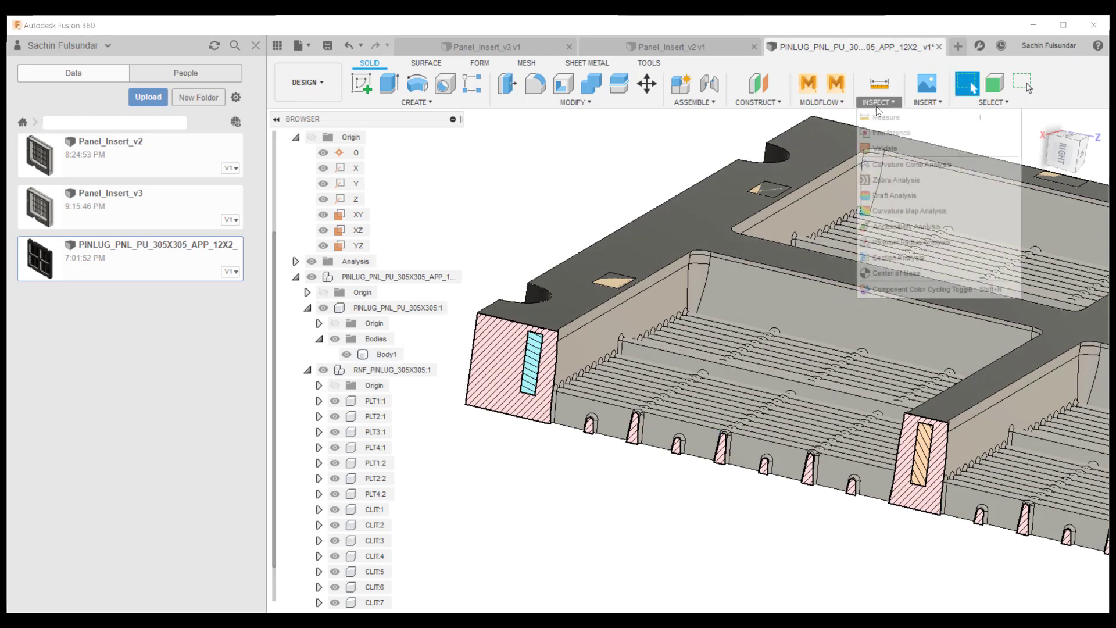
{"action": "left_click", "coordinate": [891, 259]}
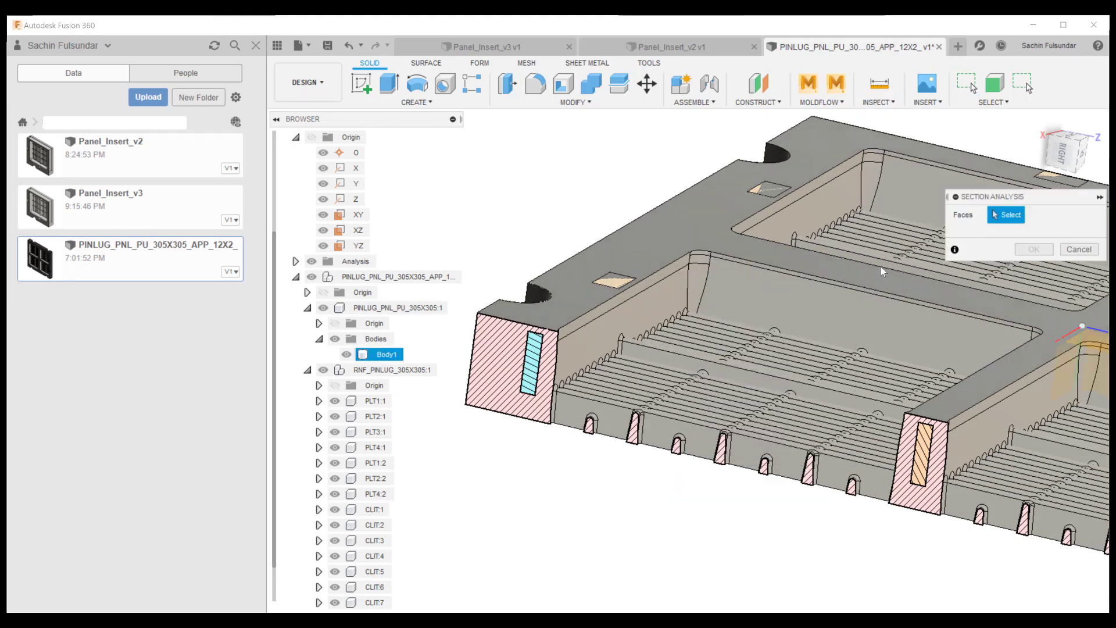
{"action": "left_click", "coordinate": [1079, 250]}
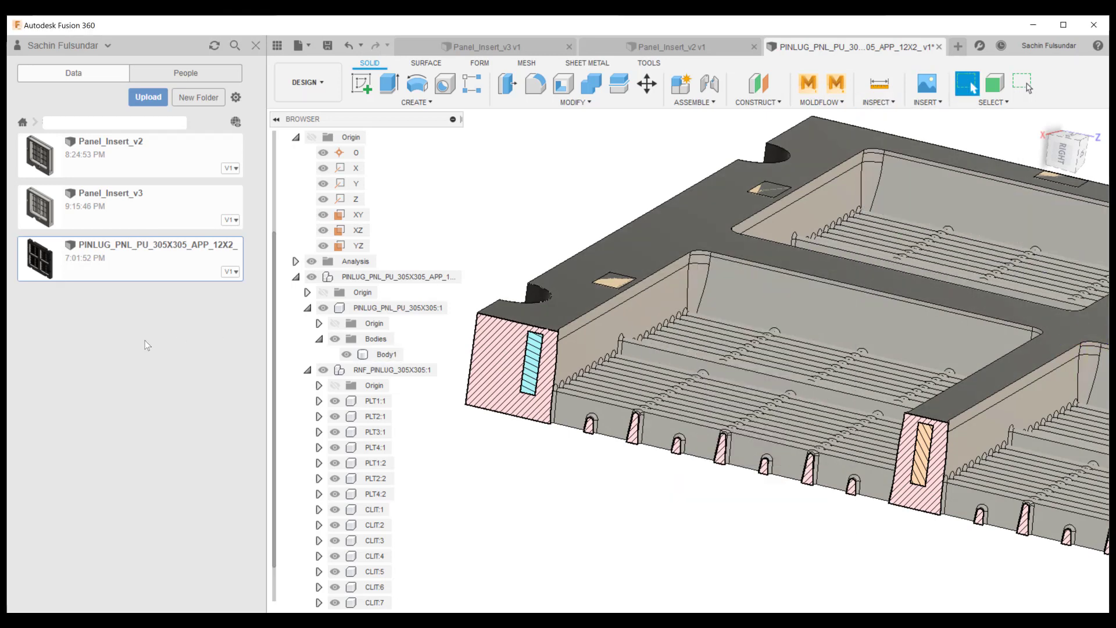
Step: Hide the Section1 analysis and delete it from the design
{"action": "left_click", "coordinate": [296, 261]}
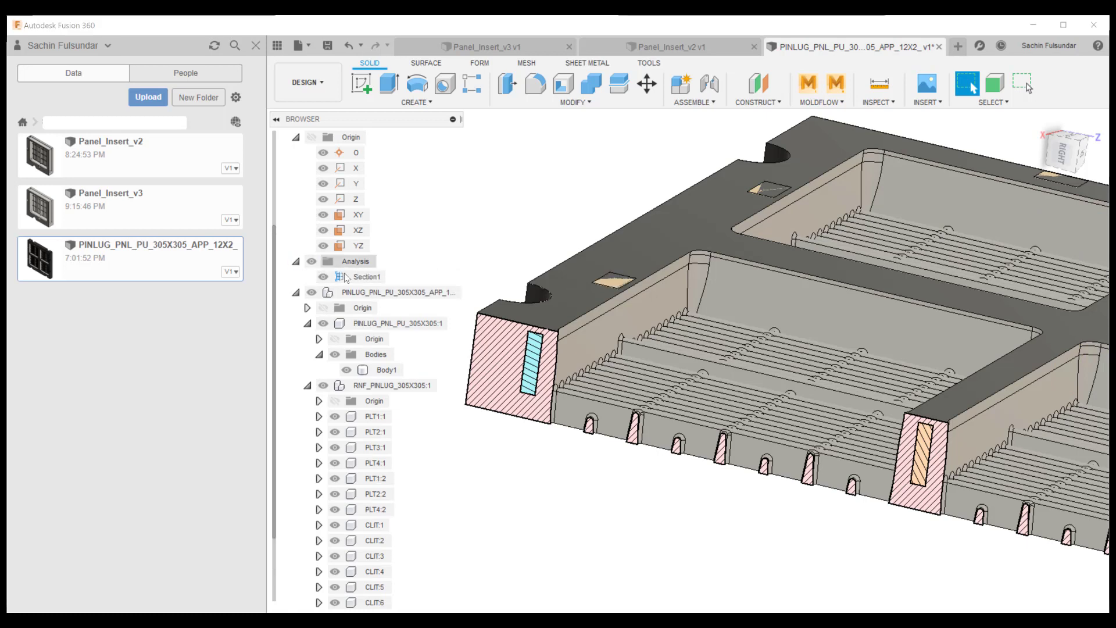
{"action": "left_click", "coordinate": [345, 277]}
{"action": "left_click", "coordinate": [324, 277]}
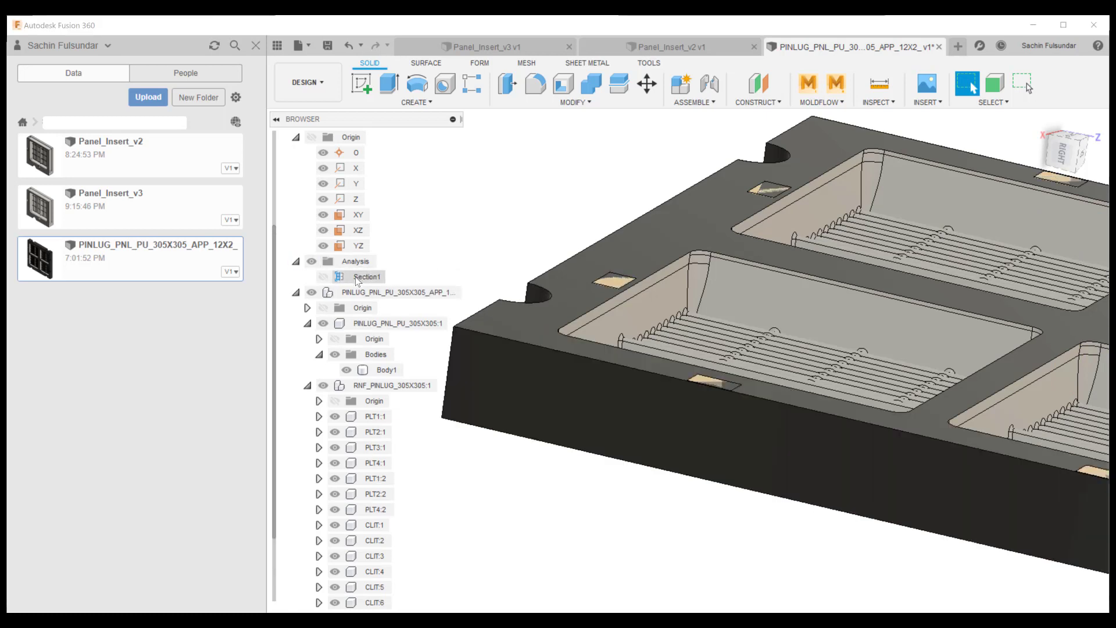
{"action": "right_click", "coordinate": [357, 279]}
{"action": "left_click", "coordinate": [383, 321]}
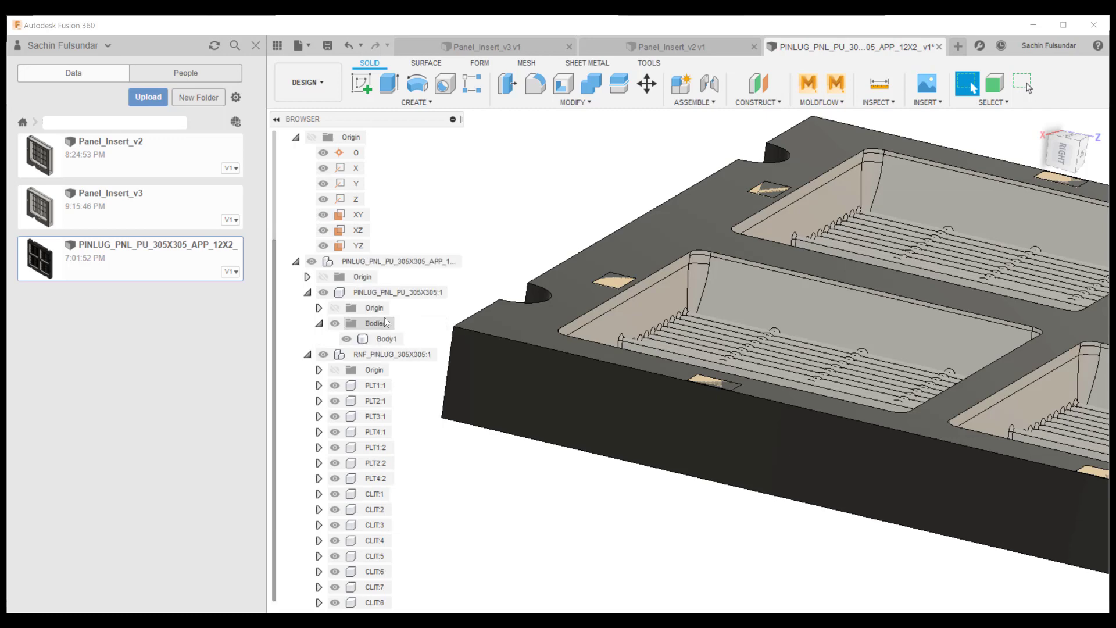
Step: Set up a Combine cut with the panel body as target and the two inserts along one side of the frame as tool bodies
{"action": "scroll", "coordinate": [533, 232], "scroll_direction": "down", "scroll_amount": 5}
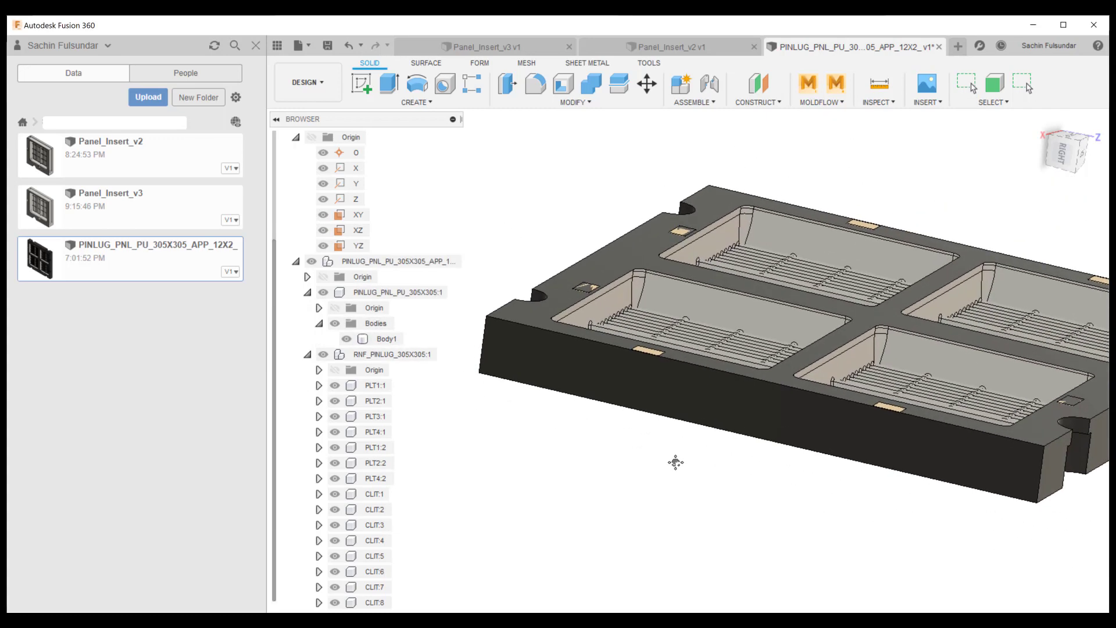
{"action": "scroll", "coordinate": [638, 482], "scroll_direction": "up", "scroll_amount": 3}
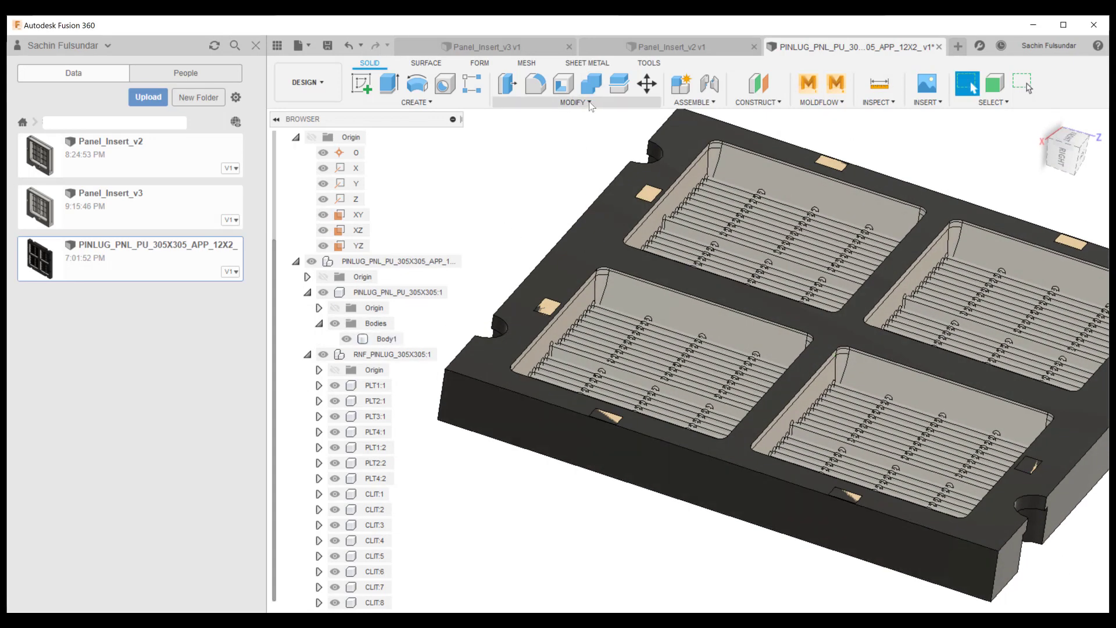
{"action": "left_click", "coordinate": [589, 102]}
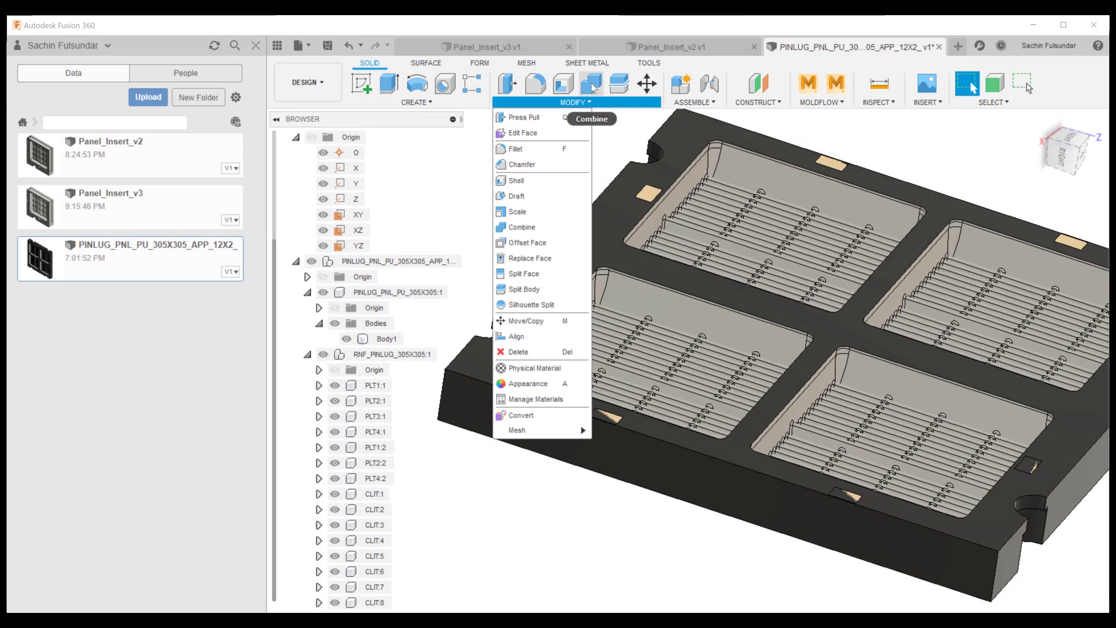
{"action": "left_click", "coordinate": [593, 86]}
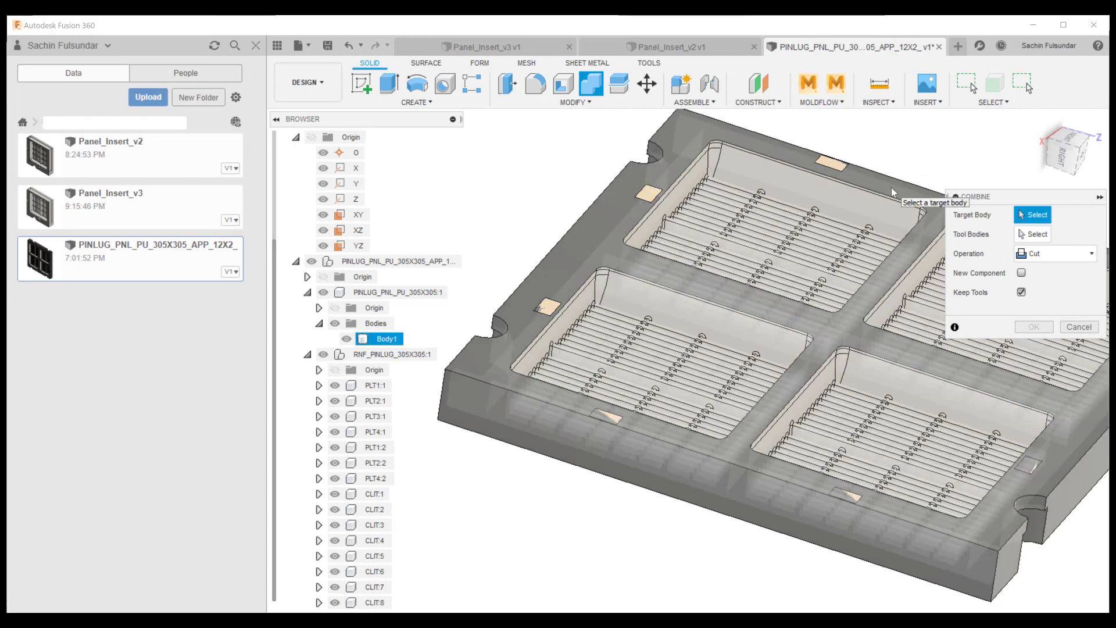
{"action": "left_click", "coordinate": [891, 188]}
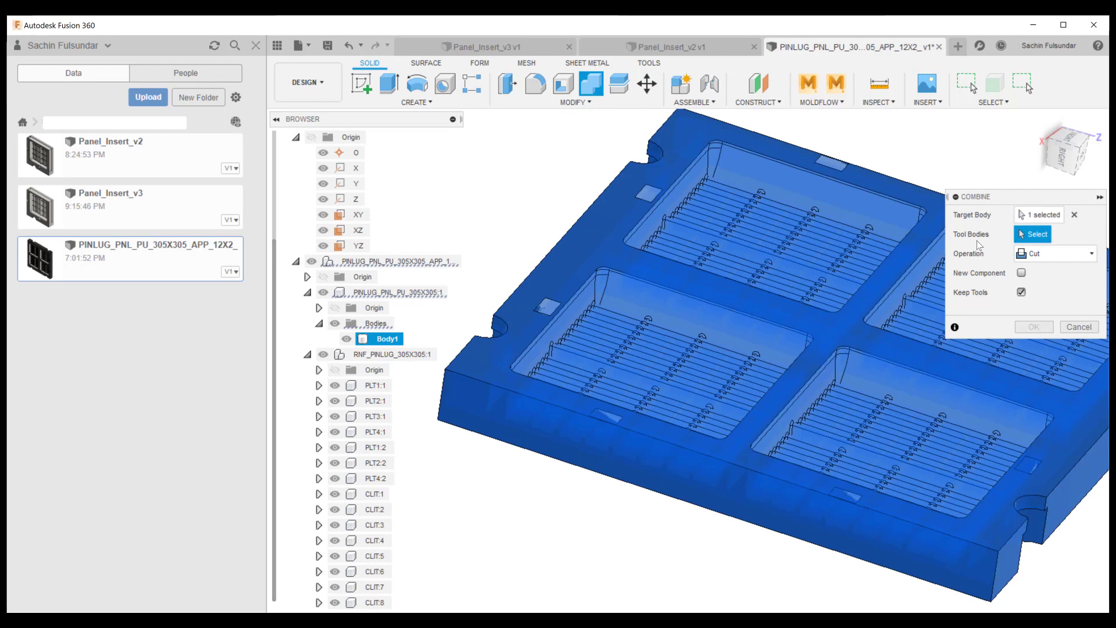
{"action": "left_click", "coordinate": [549, 306]}
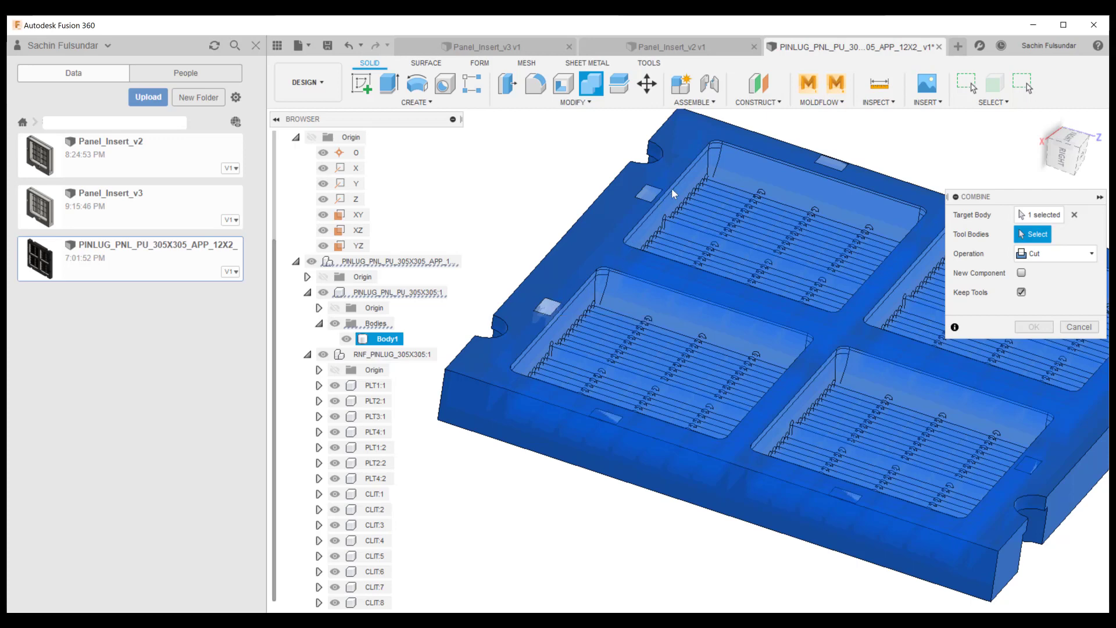
{"action": "left_click", "coordinate": [647, 190]}
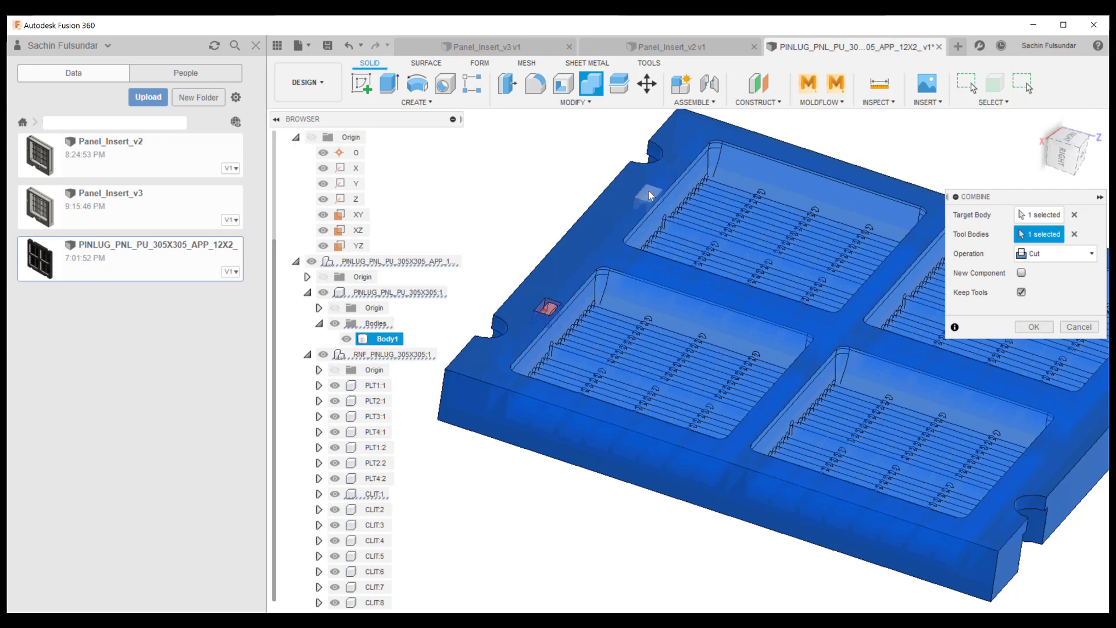
Step: Add the six remaining frame inserts as tool bodies and cut all eight from the panel body, keeping the tools
{"action": "middle_click_drag", "start_coordinate": [727, 319], "coordinate": [526, 317]}
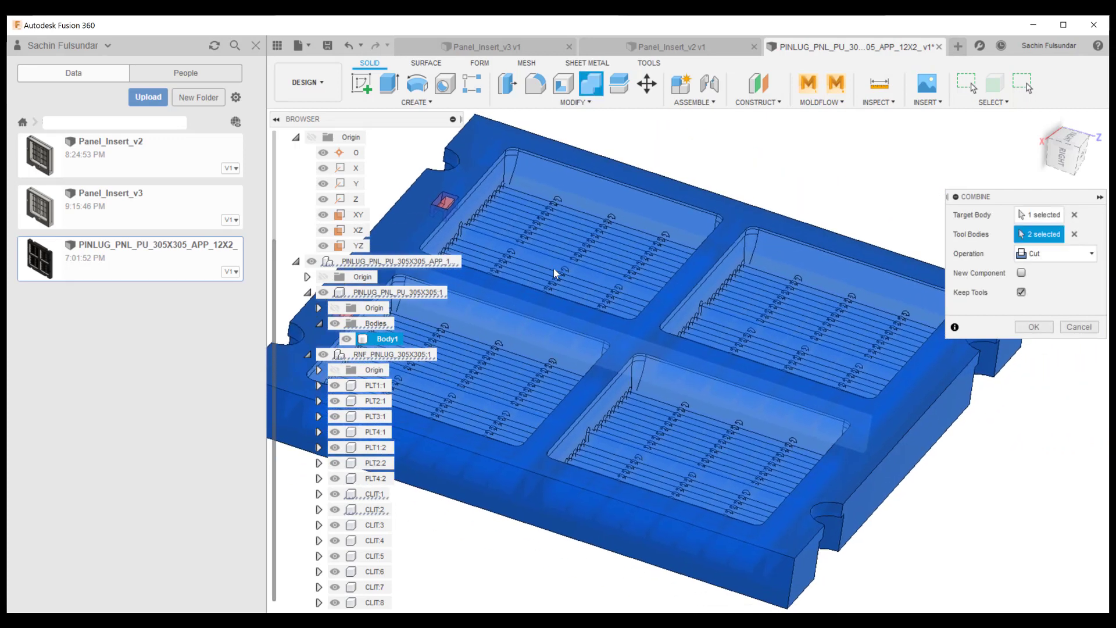
{"action": "left_click", "coordinate": [627, 172]}
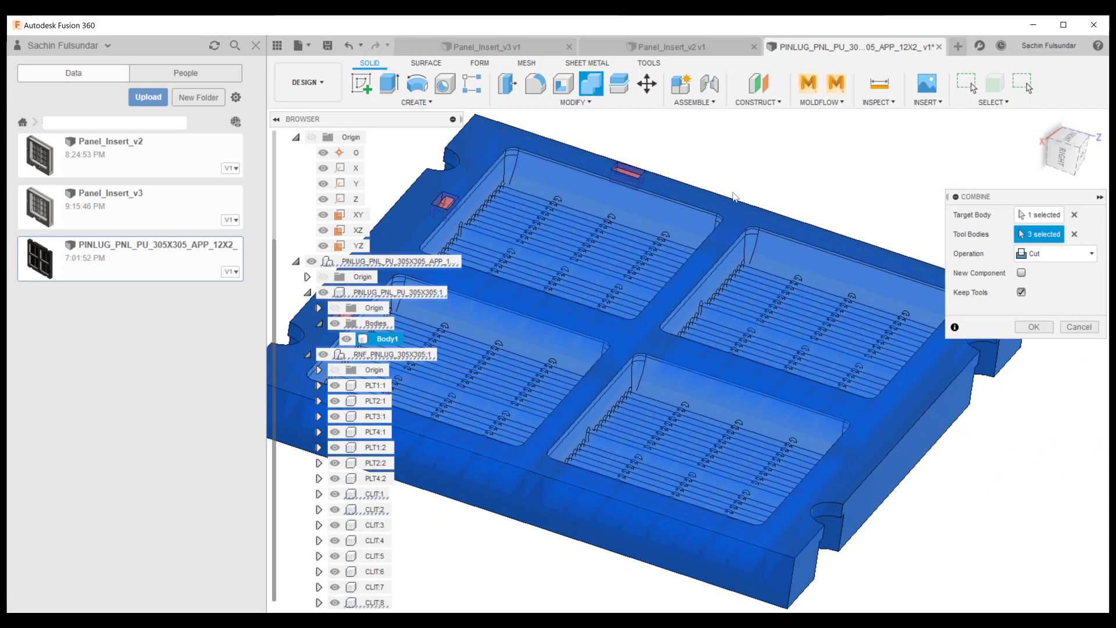
{"action": "middle_click_drag", "start_coordinate": [888, 264], "coordinate": [873, 312], "text": "shift"}
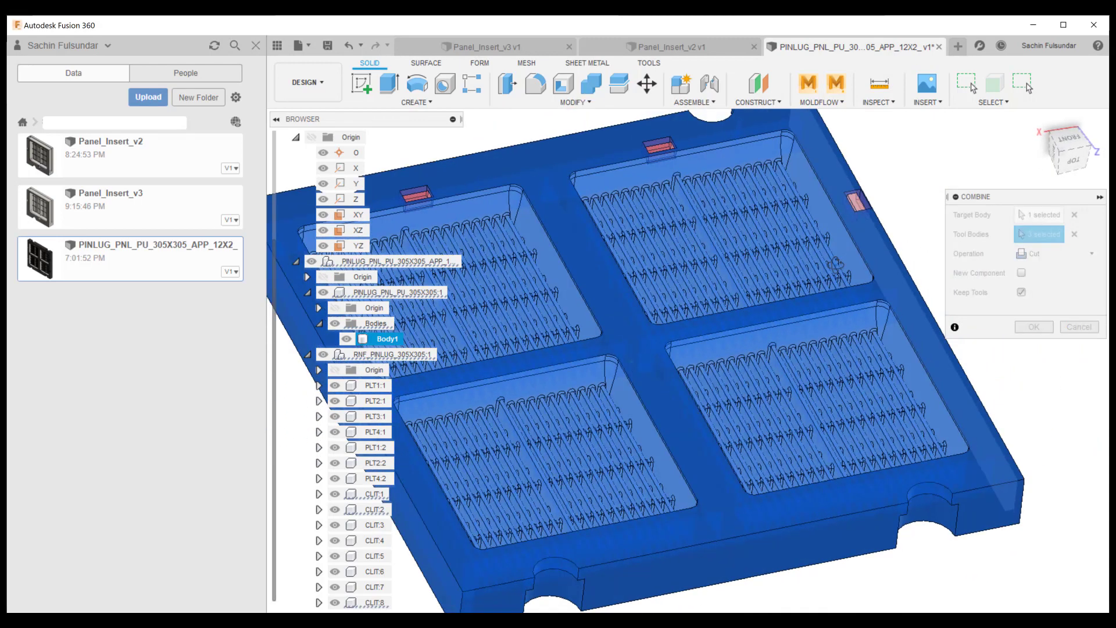
{"action": "left_click", "coordinate": [956, 368]}
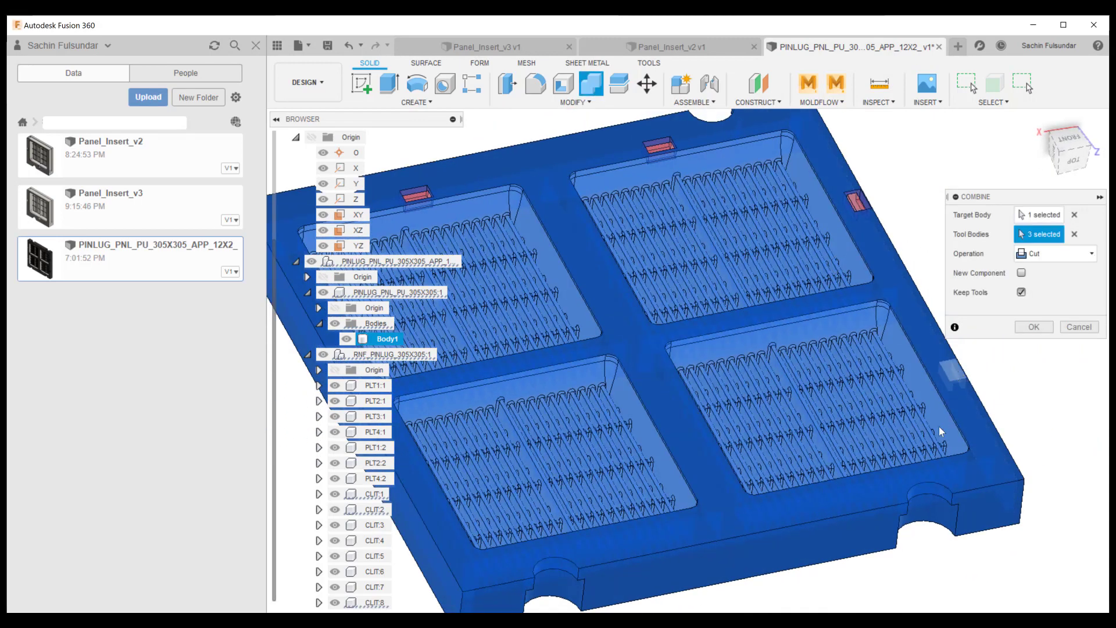
{"action": "left_click", "coordinate": [852, 487]}
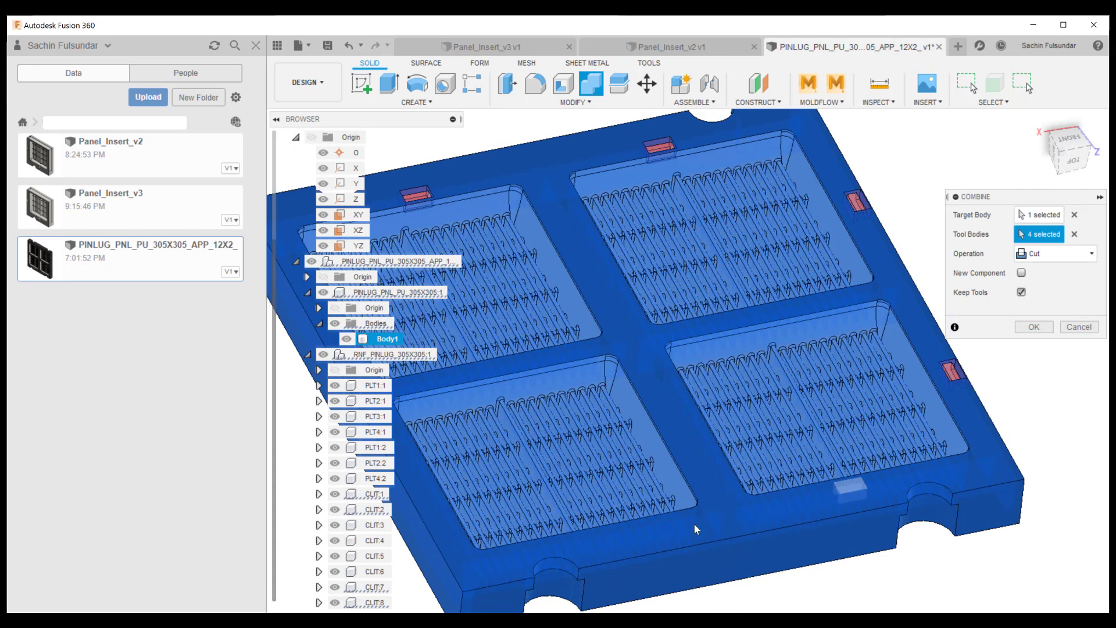
{"action": "left_click", "coordinate": [608, 537]}
{"action": "middle_click_drag", "start_coordinate": [563, 450], "coordinate": [746, 427]}
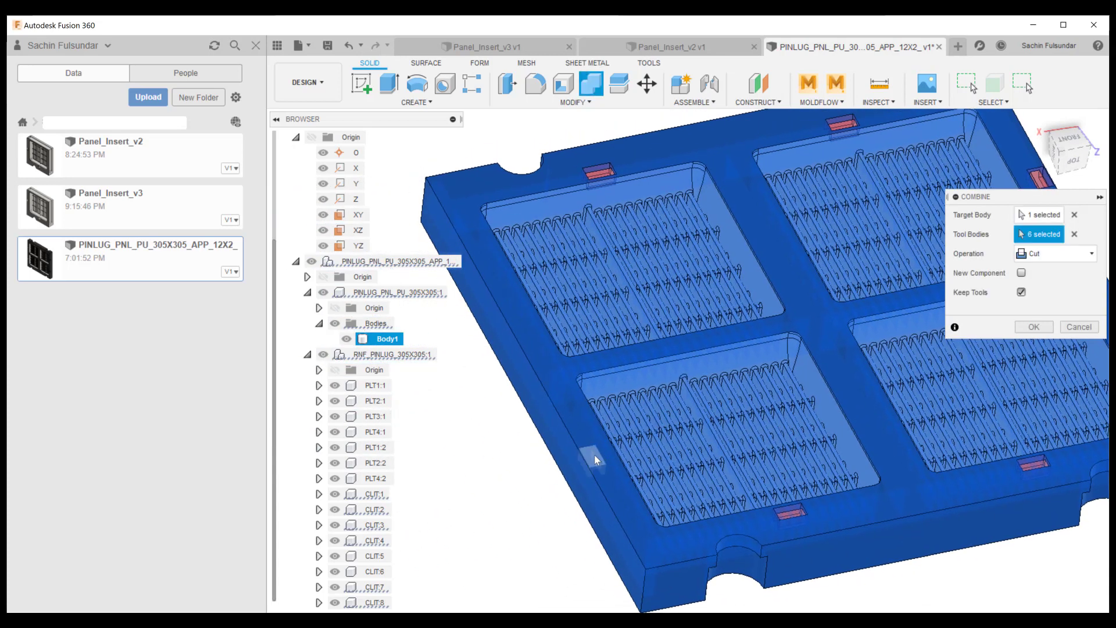
{"action": "left_click", "coordinate": [498, 288]}
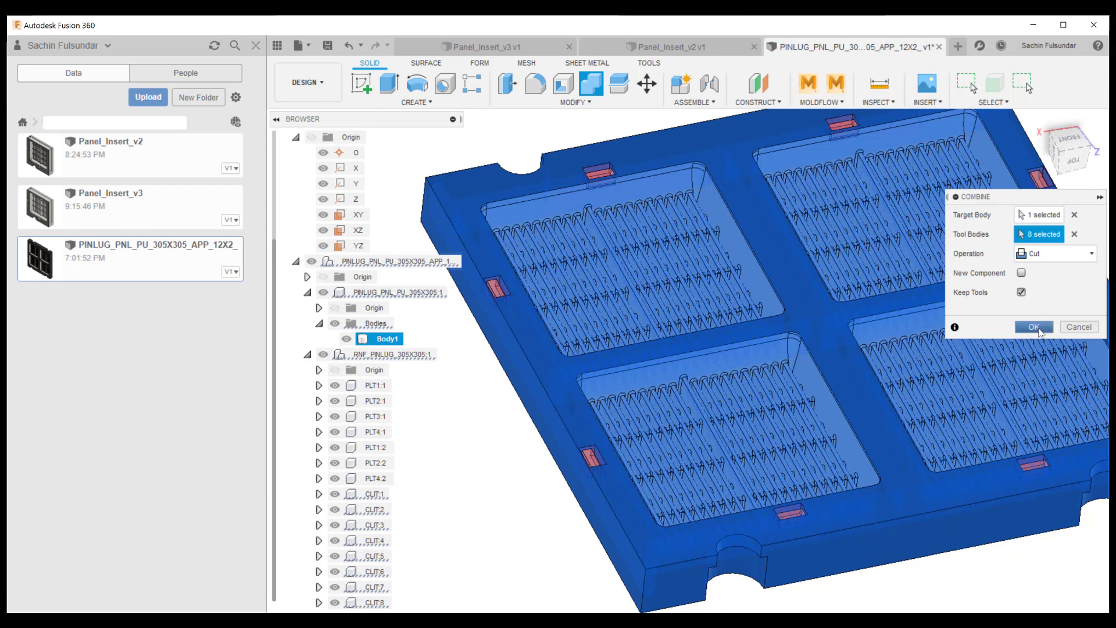
{"action": "left_click", "coordinate": [1035, 327]}
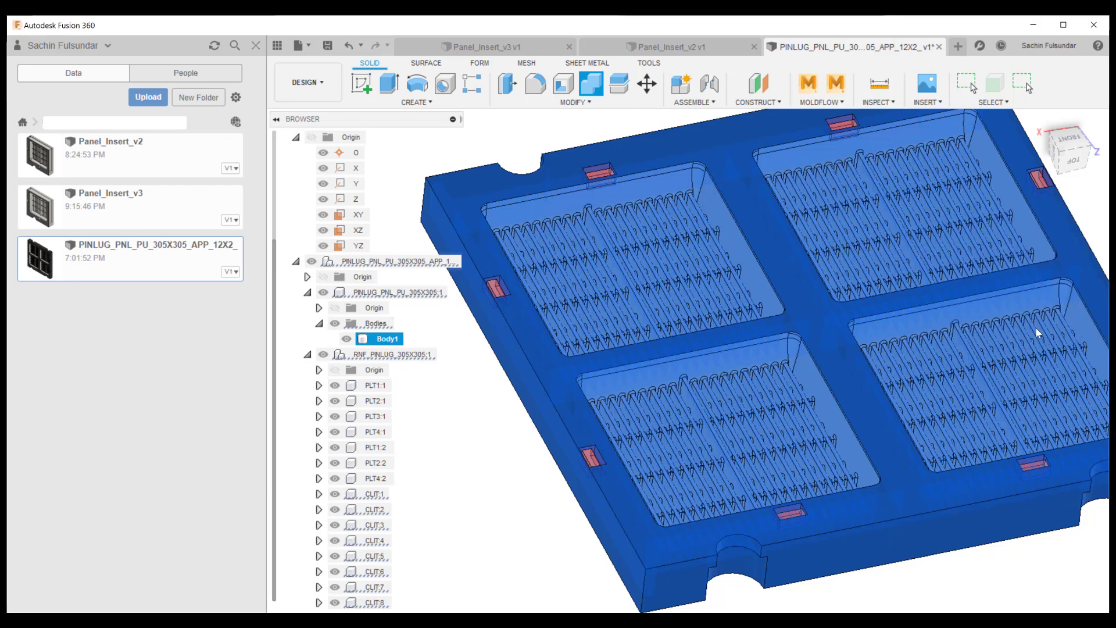
Step: Preview a section from the panel's notched side face at a Y distance of -80 mm, inspect an insert's cross-section, and discard the section
{"action": "middle_click_drag", "start_coordinate": [621, 361], "coordinate": [515, 288], "text": "shift"}
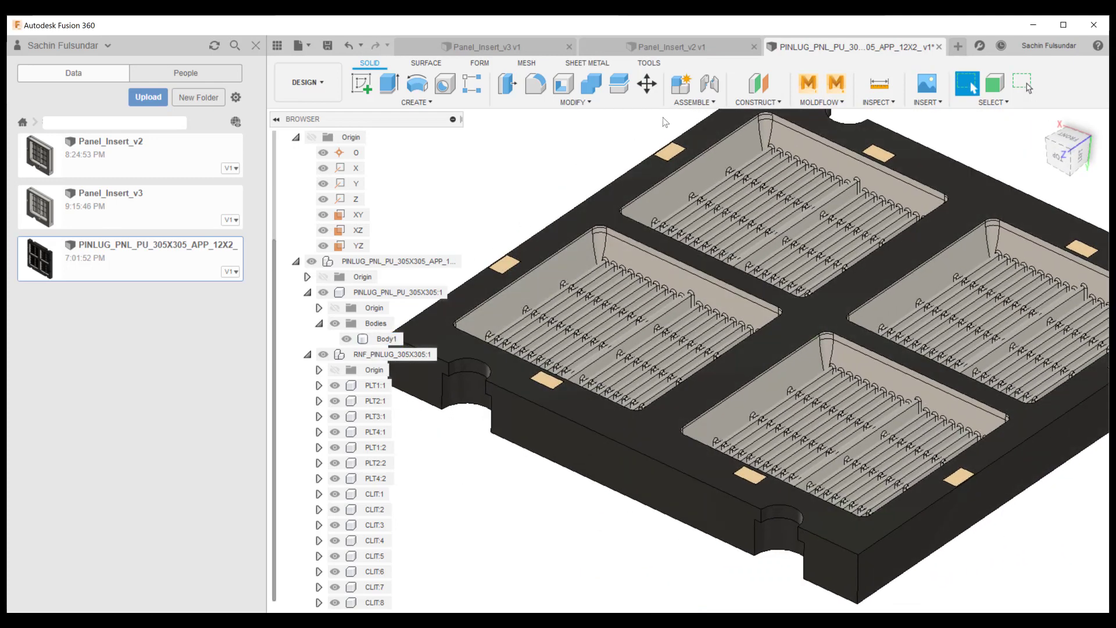
{"action": "left_click", "coordinate": [868, 103]}
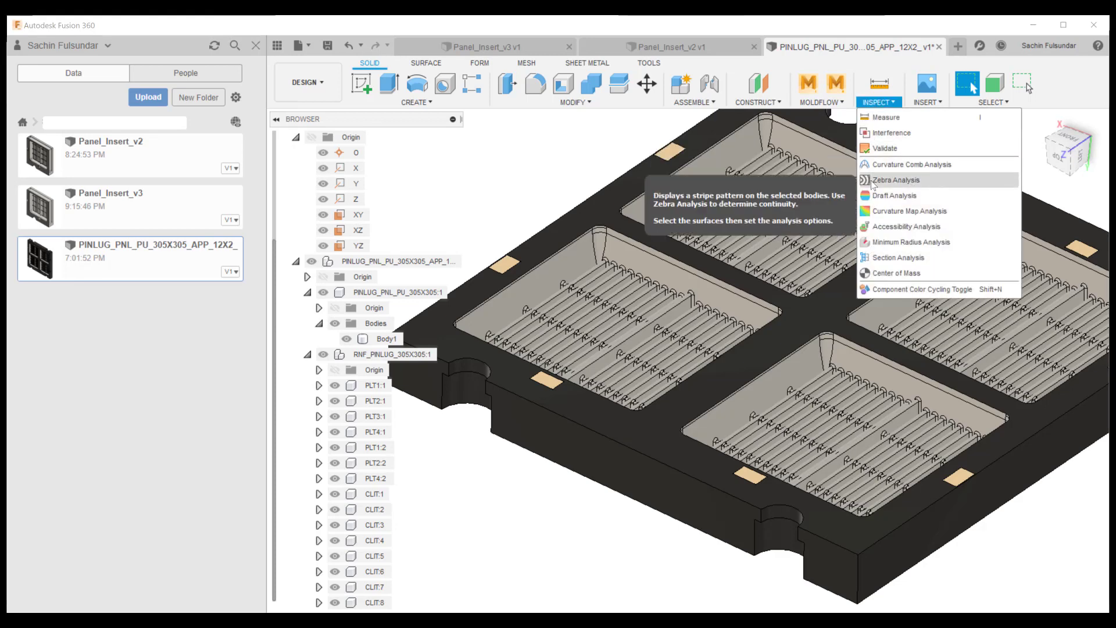
{"action": "left_click", "coordinate": [898, 257]}
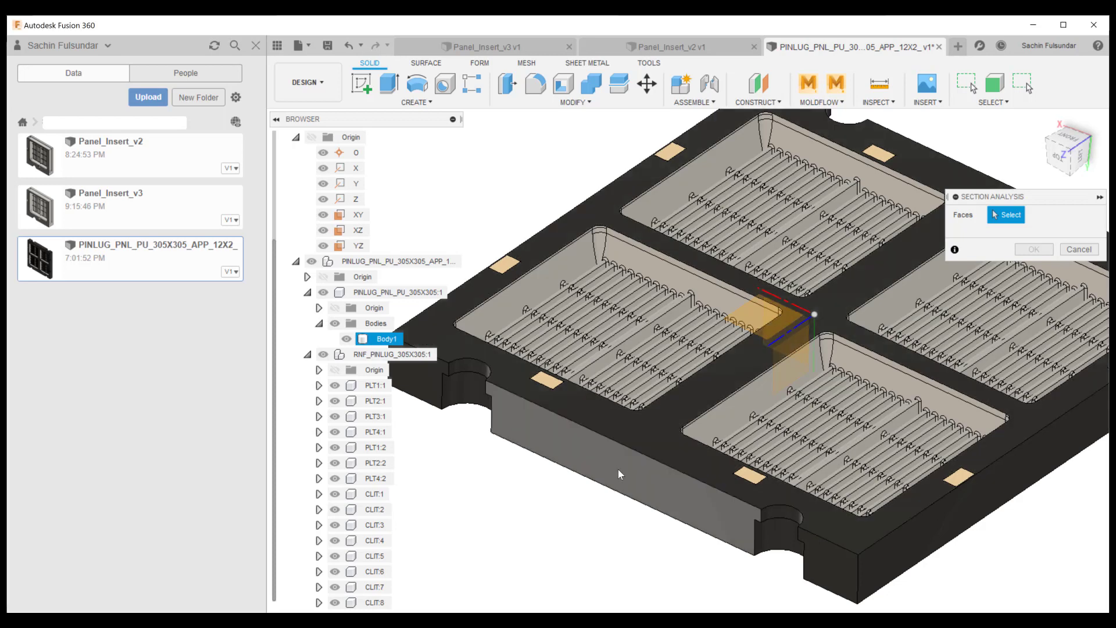
{"action": "left_click", "coordinate": [619, 469]}
{"action": "left_click_drag", "start_coordinate": [592, 485], "coordinate": [693, 417]}
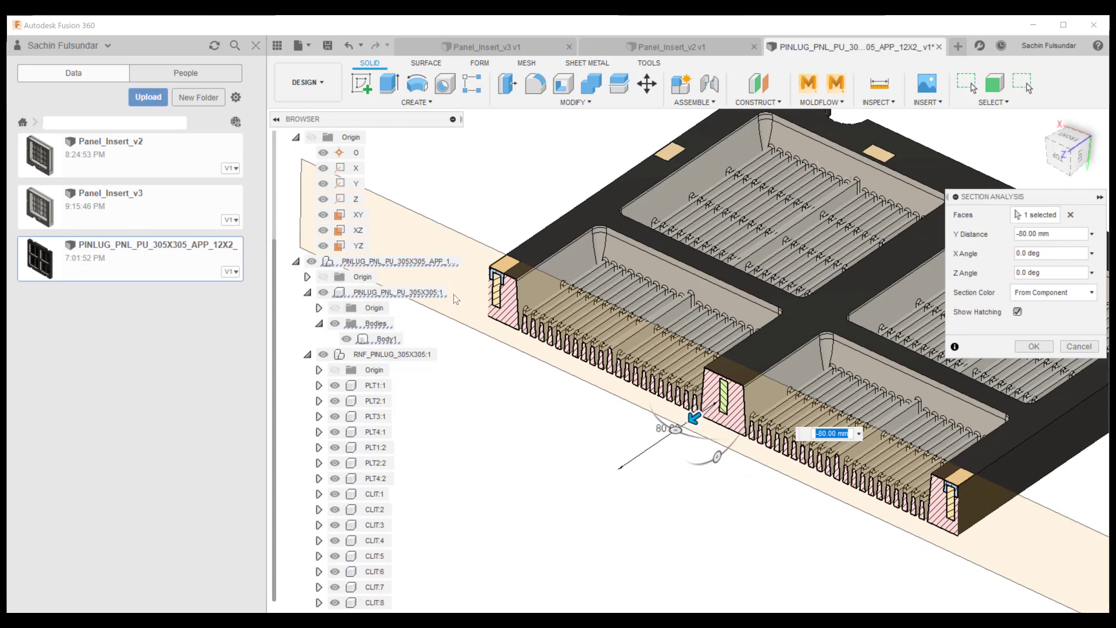
{"action": "middle_click_drag", "start_coordinate": [674, 421], "coordinate": [535, 281], "text": "shift"}
{"action": "scroll", "coordinate": [592, 414], "scroll_direction": "up", "scroll_amount": 5}
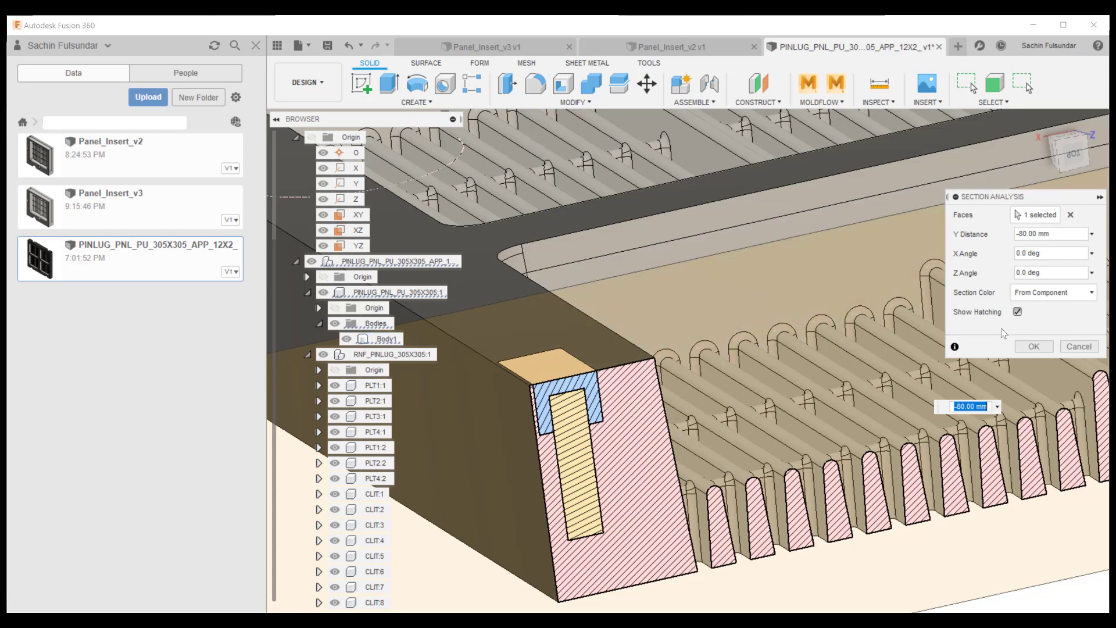
{"action": "left_click", "coordinate": [1076, 347]}
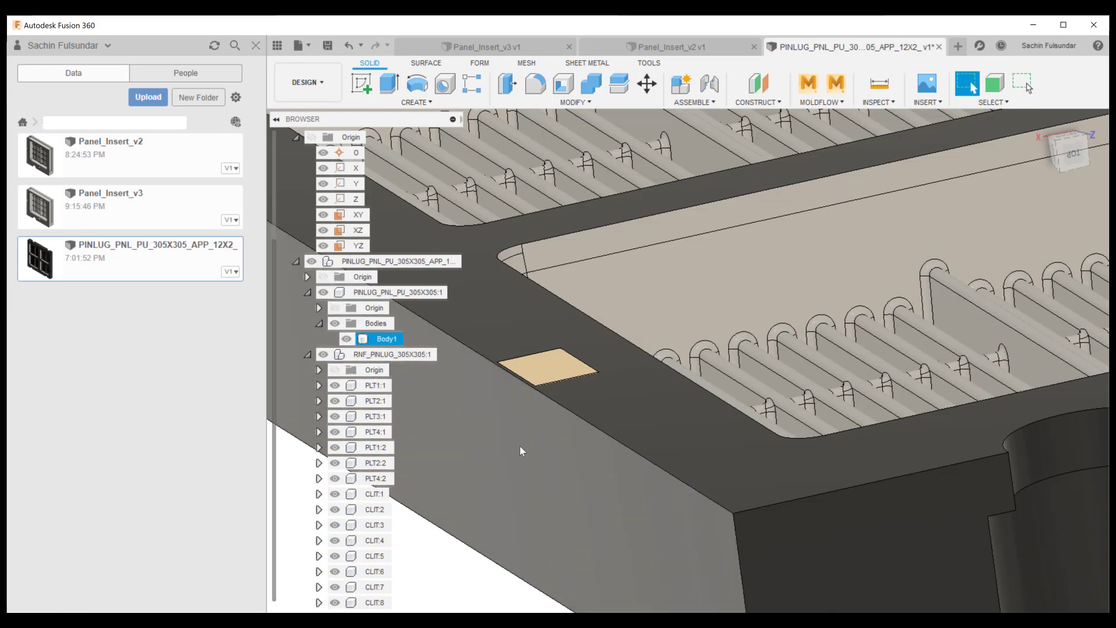
Step: Examine the whole panel with its frame inserts and the slotted openings in the recesses, close up and from different angles
{"action": "scroll", "coordinate": [522, 444], "scroll_direction": "down", "scroll_amount": 8}
{"action": "middle_click_drag", "start_coordinate": [626, 418], "coordinate": [739, 463], "text": "shift"}
{"action": "scroll", "coordinate": [740, 463], "scroll_direction": "down", "scroll_amount": 3}
{"action": "middle_click_drag", "start_coordinate": [716, 408], "coordinate": [692, 406], "text": "shift"}
{"action": "mouse_move", "coordinate": [709, 394]}
{"action": "middle_mouse_down", "text": "shift"}
{"action": "mouse_move", "coordinate": [659, 386]}
{"action": "mouse_move", "coordinate": [704, 389]}
{"action": "mouse_move", "coordinate": [692, 389]}
{"action": "middle_mouse_up", "text": "shift"}
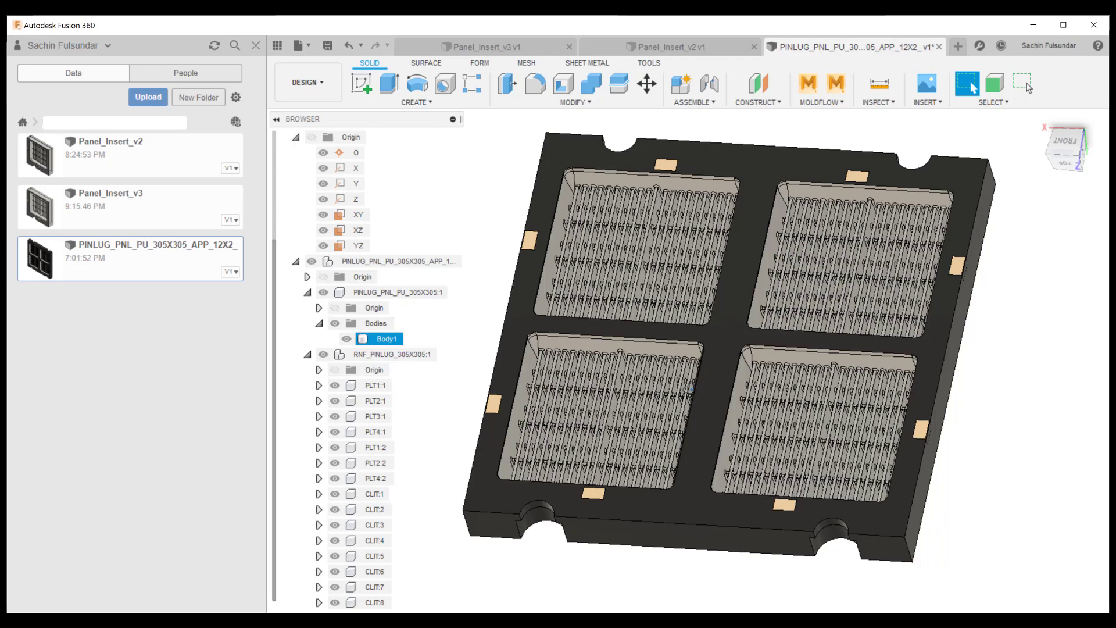
{"action": "scroll", "coordinate": [626, 317], "scroll_direction": "up", "scroll_amount": 6}
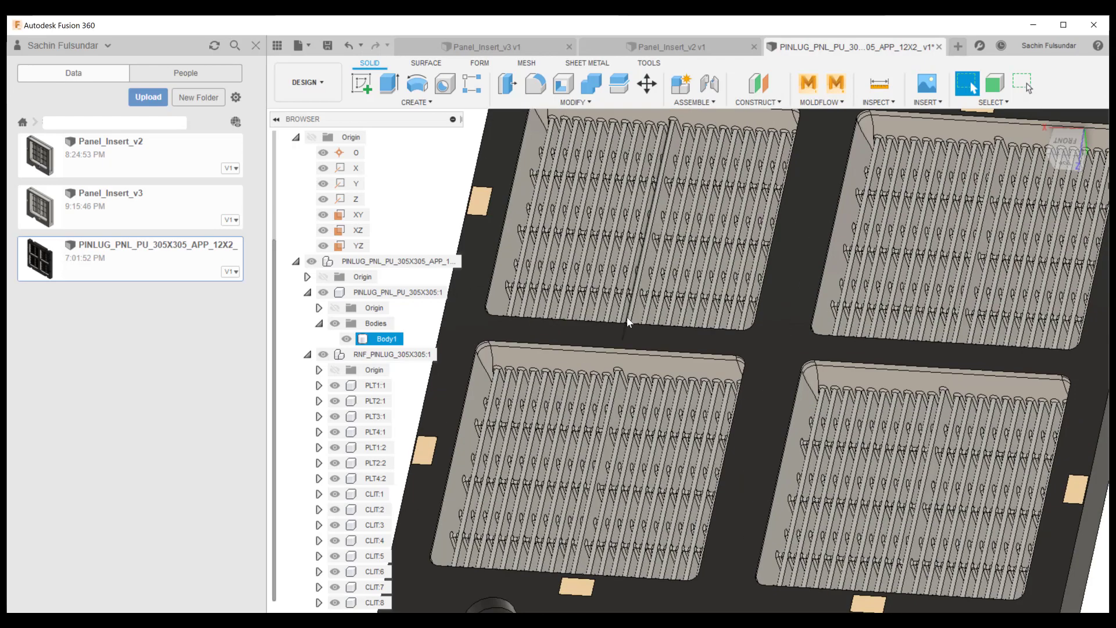
{"action": "middle_click_drag", "start_coordinate": [659, 355], "coordinate": [614, 350], "text": "shift"}
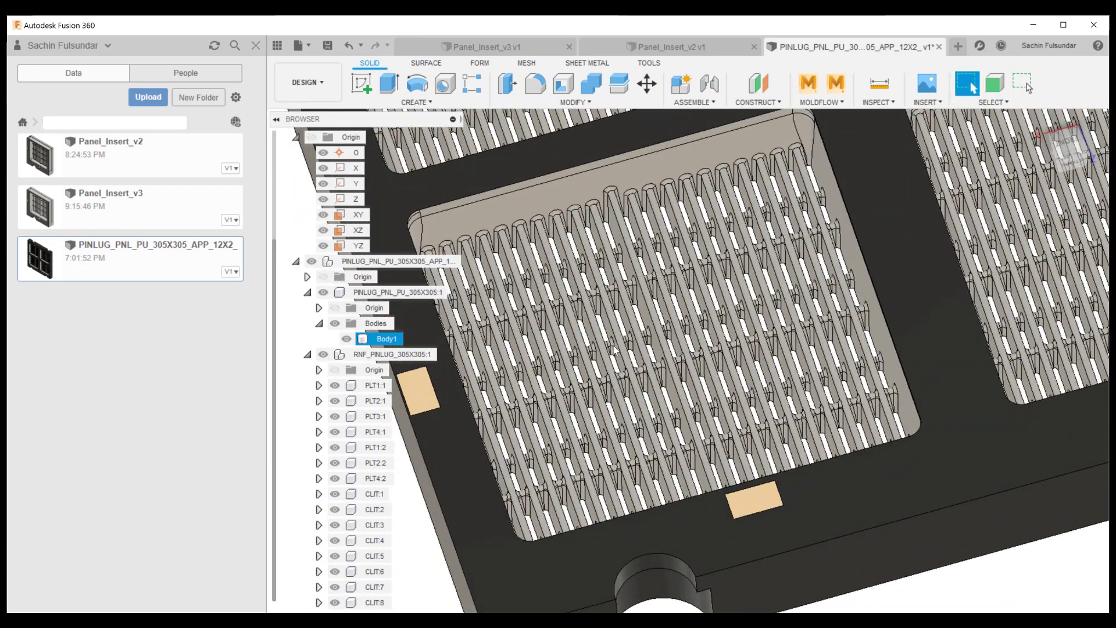
{"action": "scroll", "coordinate": [614, 350], "scroll_direction": "up", "scroll_amount": 10}
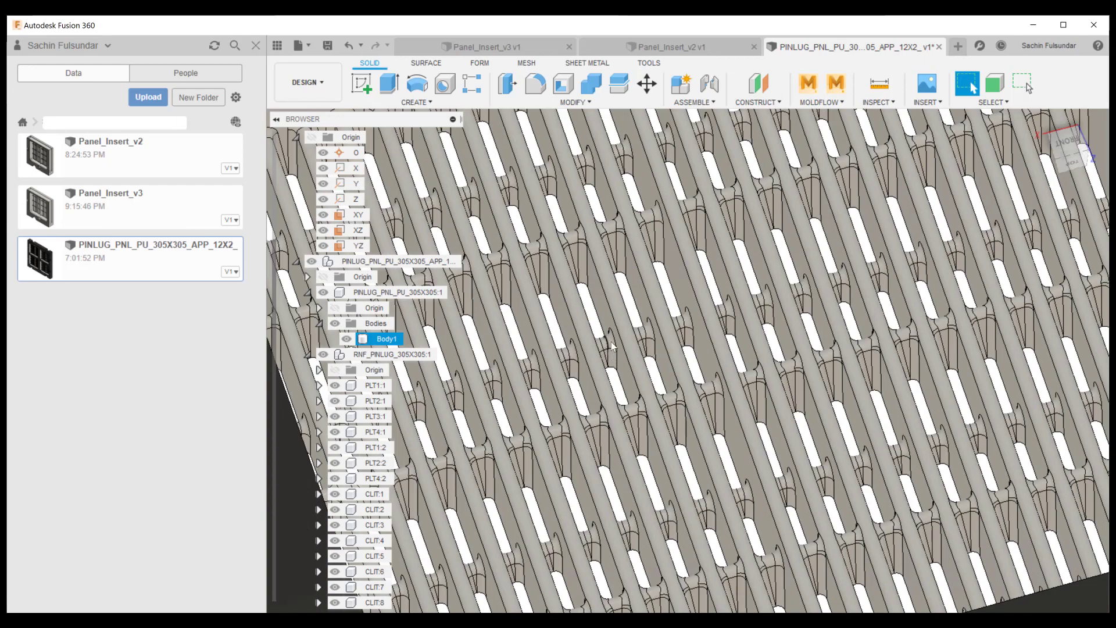
{"action": "scroll", "coordinate": [612, 347], "scroll_direction": "up", "scroll_amount": 4}
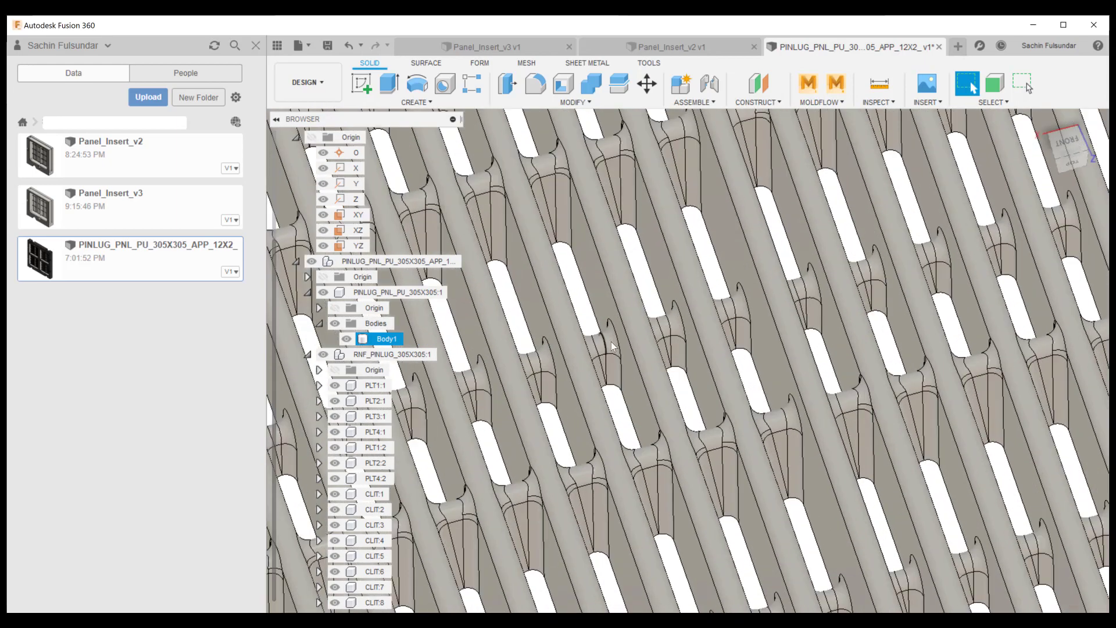
{"action": "scroll", "coordinate": [611, 367], "scroll_direction": "down", "scroll_amount": 10}
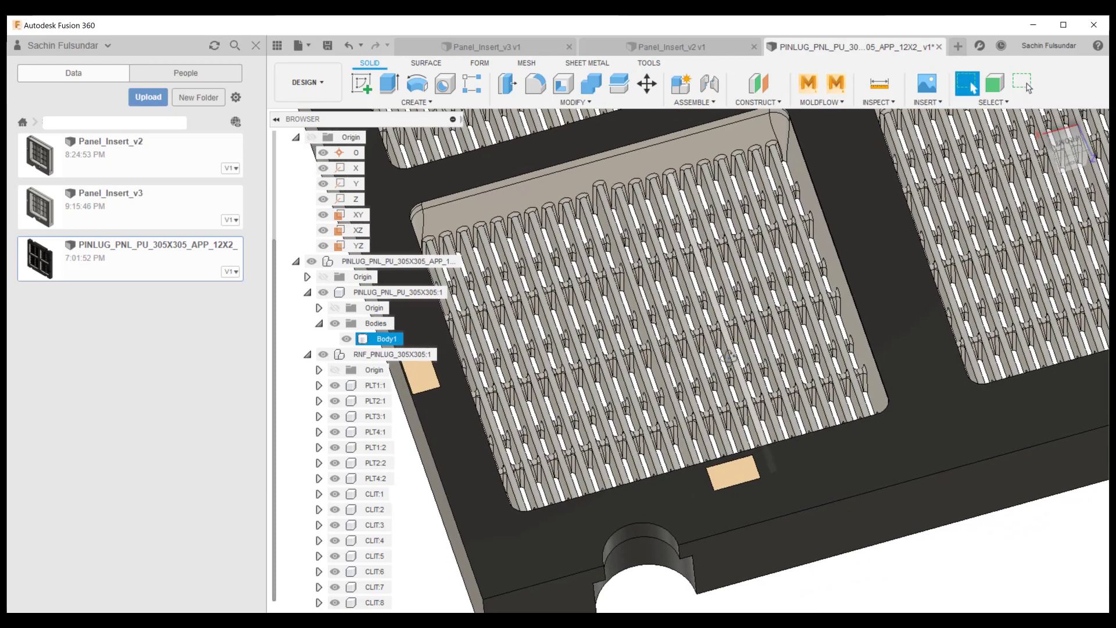
{"action": "middle_click_drag", "start_coordinate": [669, 366], "coordinate": [683, 367], "text": "shift"}
{"action": "scroll", "coordinate": [853, 389], "scroll_direction": "down", "scroll_amount": 4}
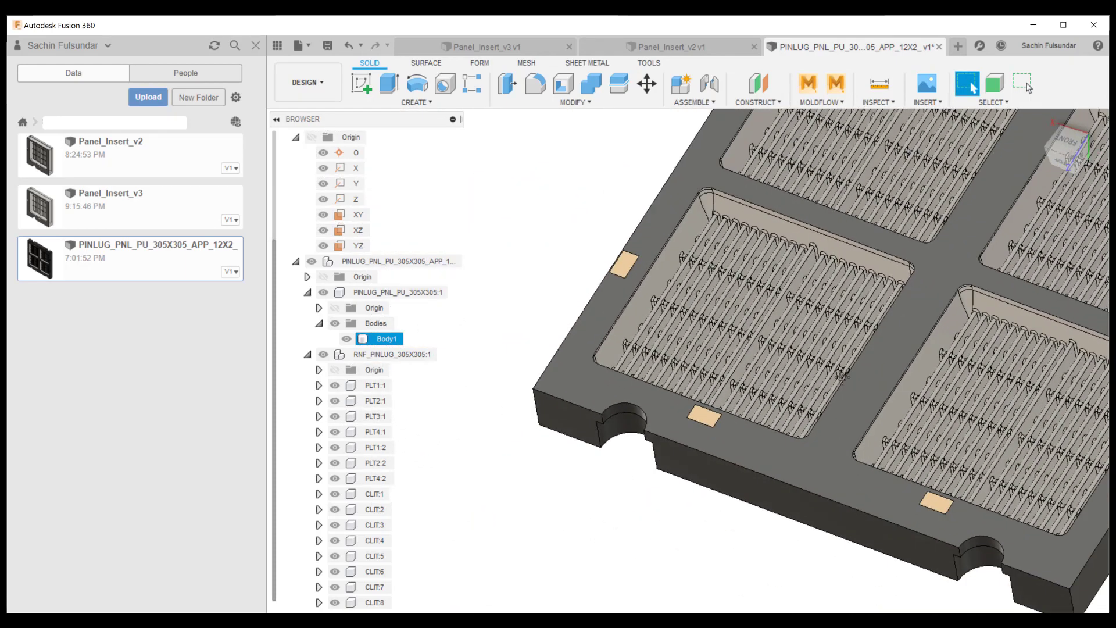
{"action": "middle_click_drag", "start_coordinate": [850, 357], "coordinate": [732, 356]}
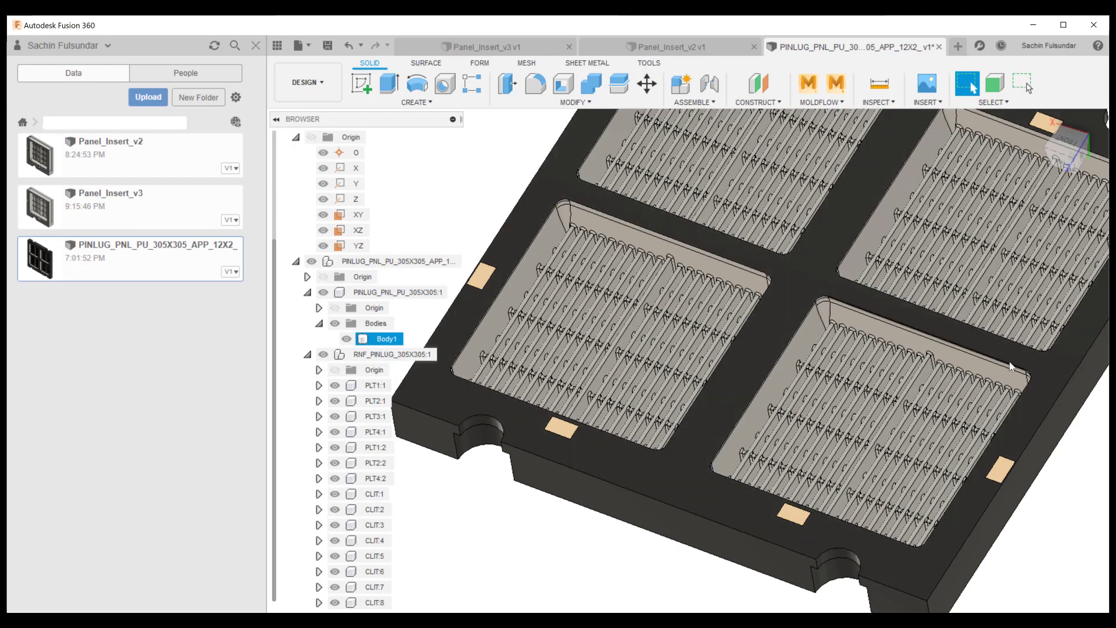
{"action": "scroll", "coordinate": [846, 289], "scroll_direction": "down", "scroll_amount": 5}
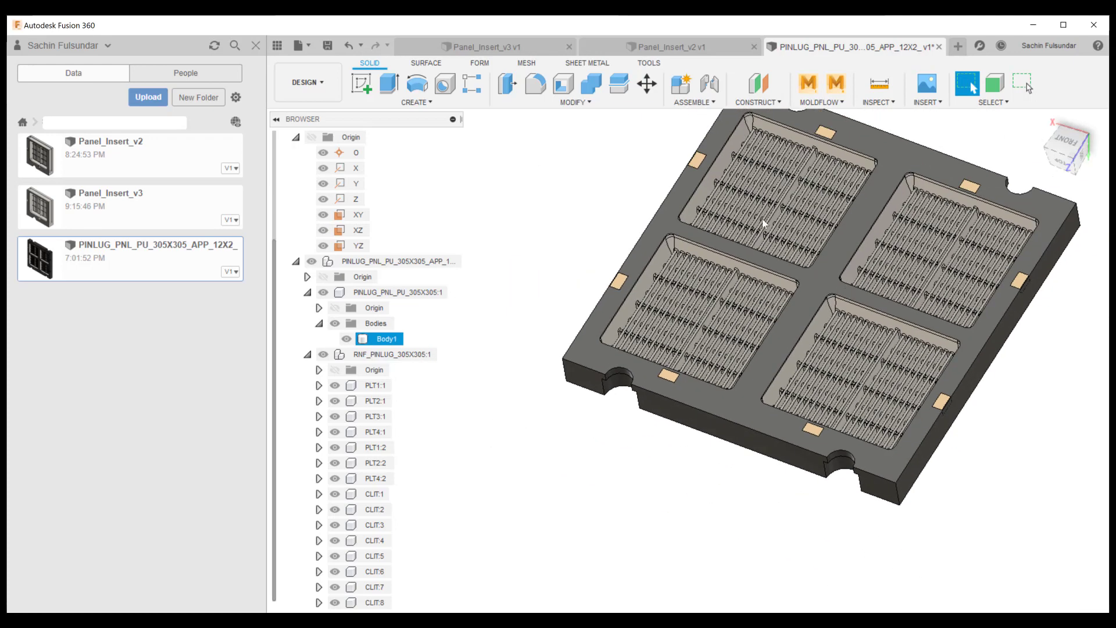
Step: Split the panel body into two halves, using the origin's YZ plane as the splitting tool
{"action": "left_click", "coordinate": [583, 103]}
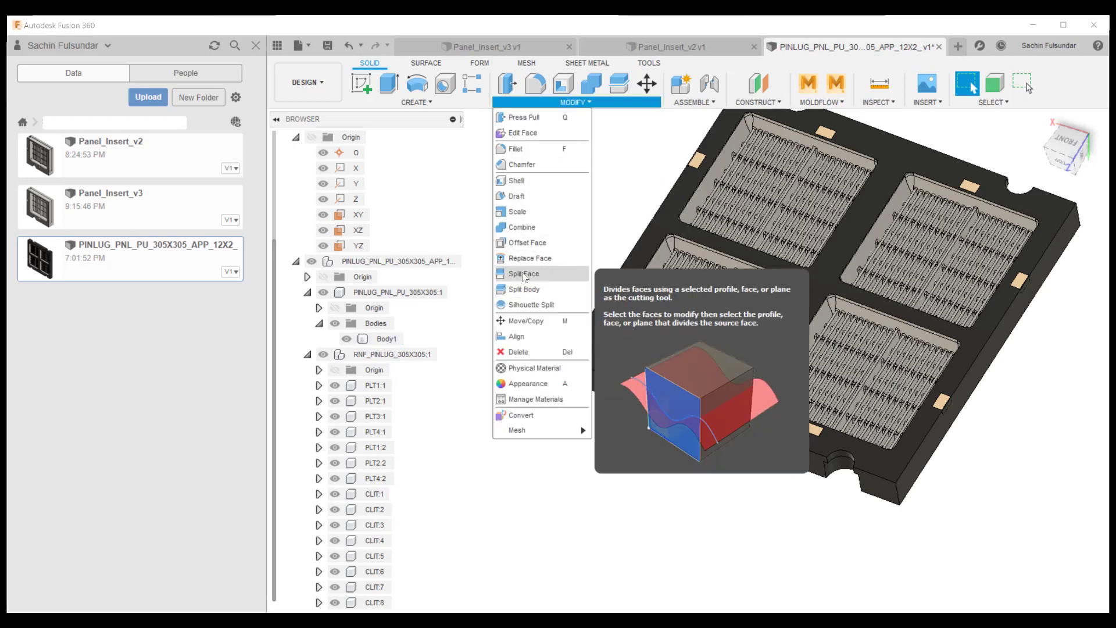
{"action": "left_click", "coordinate": [524, 289]}
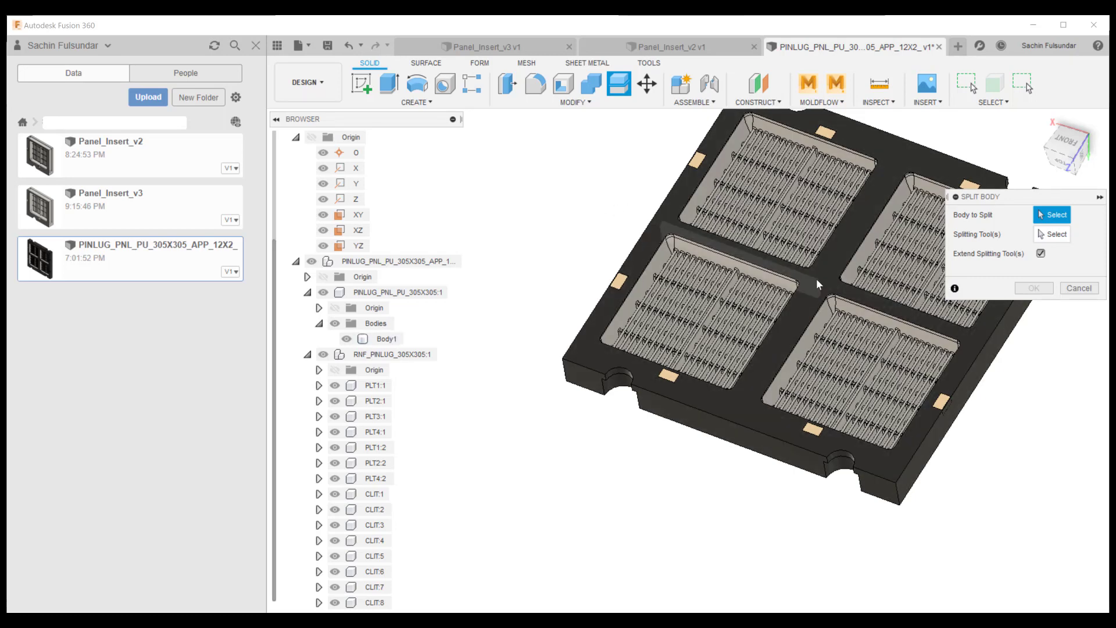
{"action": "left_click", "coordinate": [839, 243]}
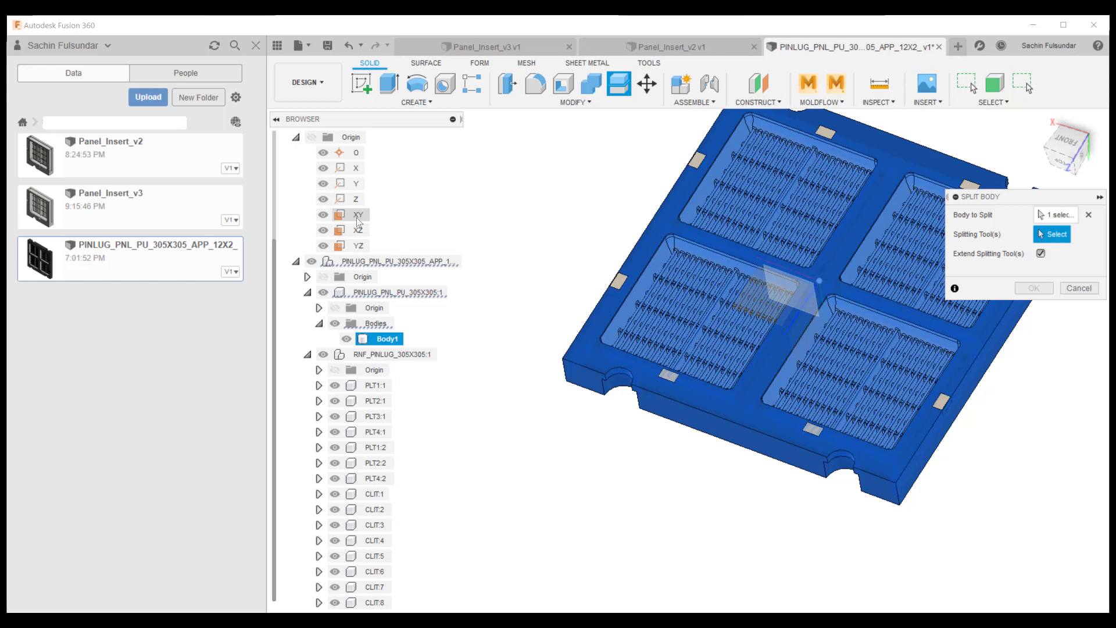
{"action": "left_click", "coordinate": [358, 247]}
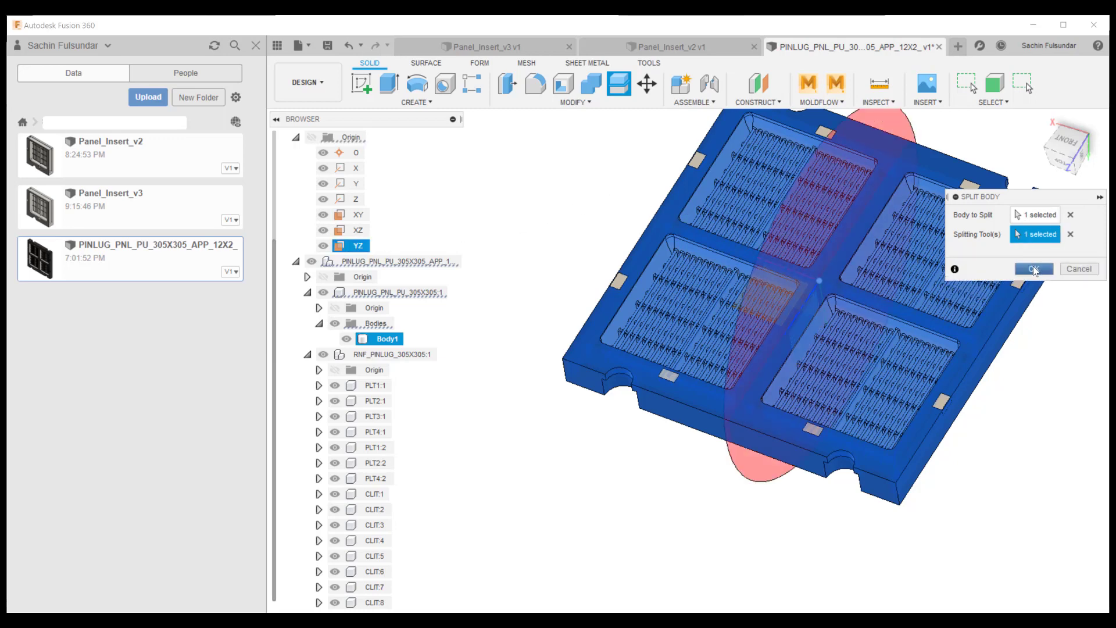
{"action": "middle_click_drag", "start_coordinate": [644, 352], "coordinate": [631, 244], "text": "shift"}
{"action": "middle_click_drag", "start_coordinate": [699, 316], "coordinate": [565, 362], "text": "shift"}
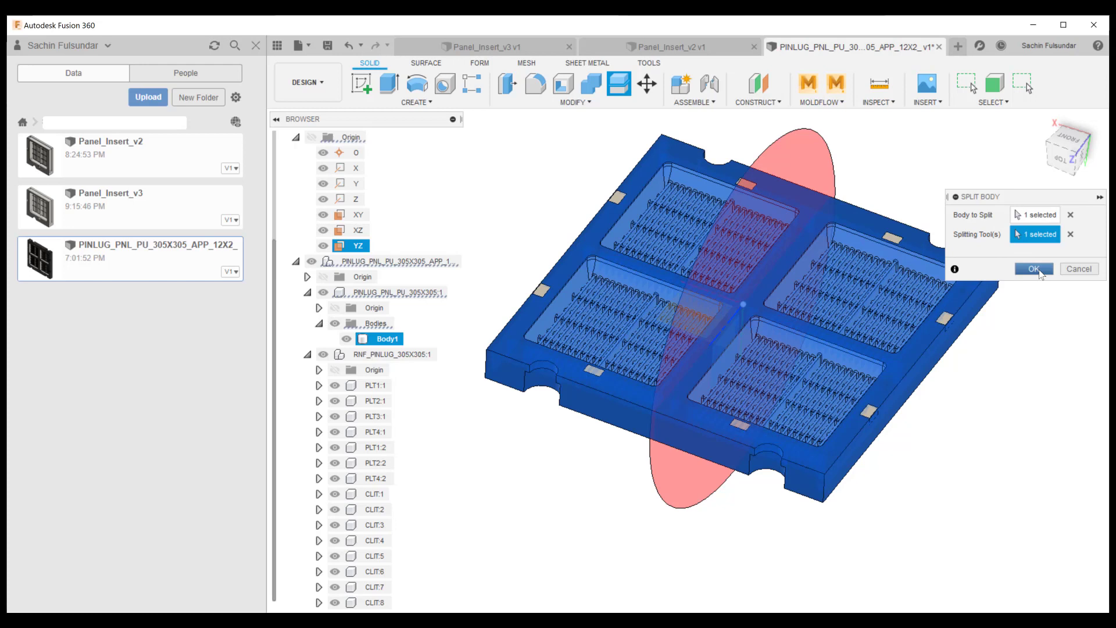
{"action": "left_click", "coordinate": [1036, 270]}
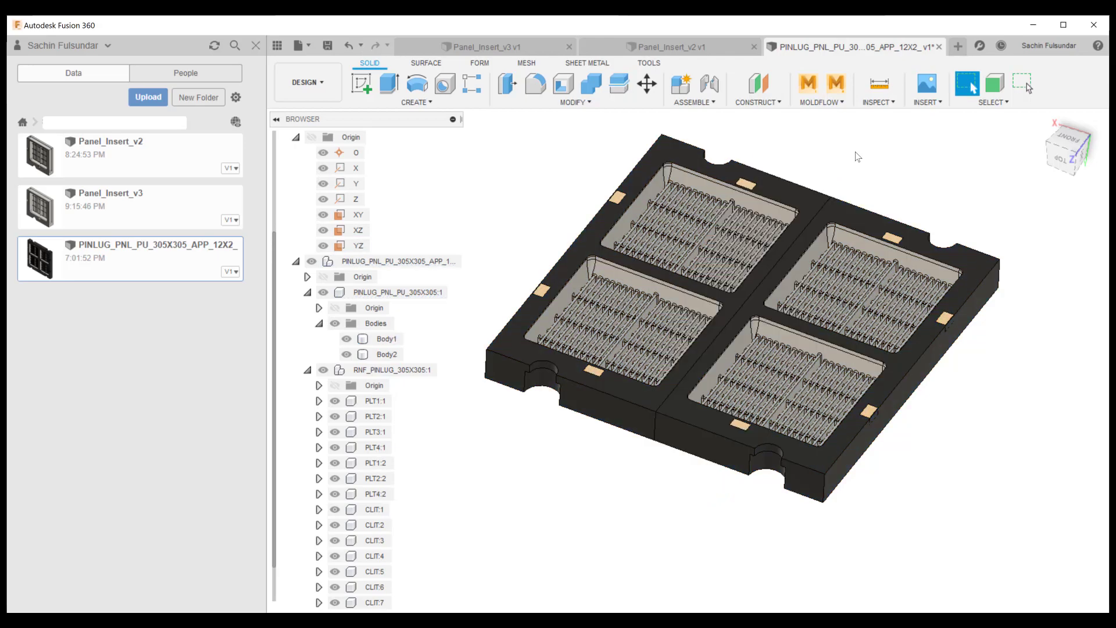
Step: Hide Body1 and all PLT and CLIT reinforcement and clip components so only the Body2 half stays displayed
{"action": "middle_click_drag", "start_coordinate": [798, 260], "coordinate": [764, 255], "text": "shift"}
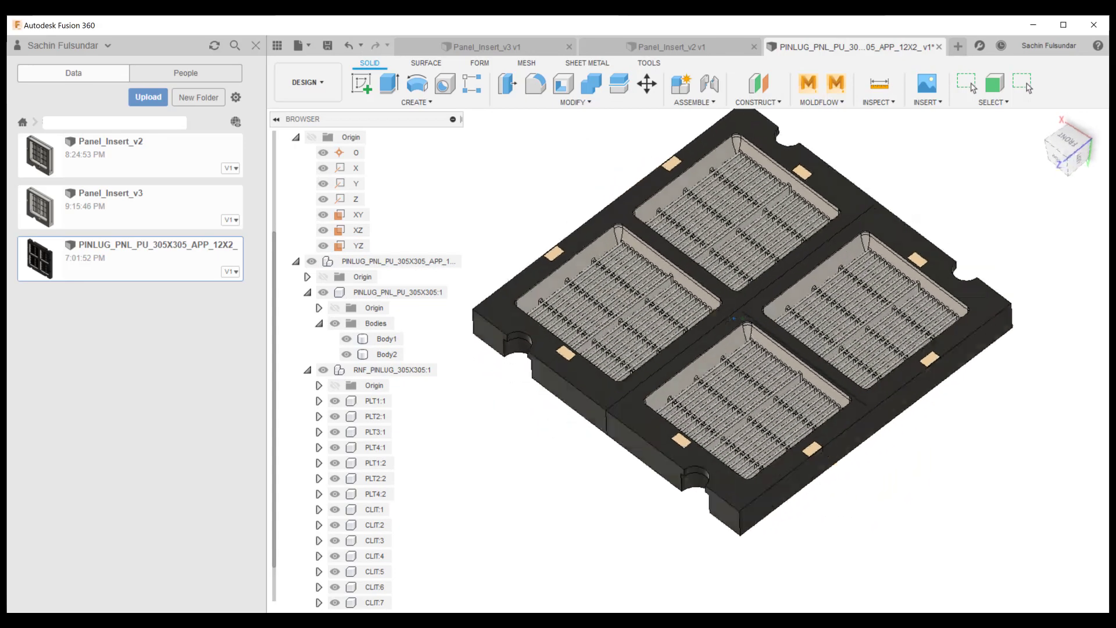
{"action": "left_click", "coordinate": [351, 355]}
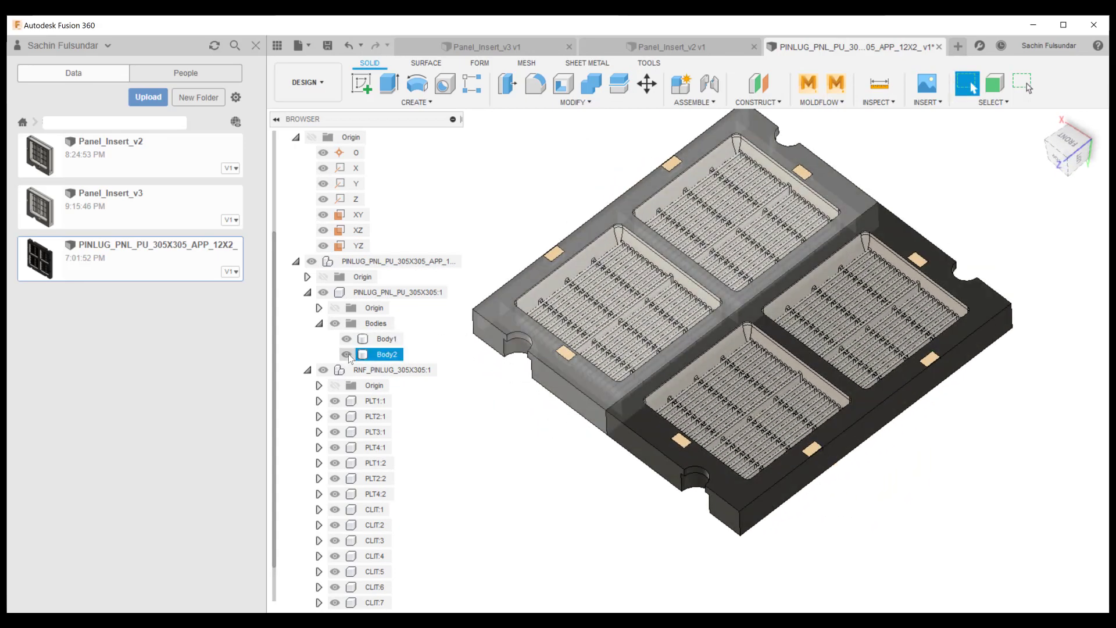
{"action": "left_click", "coordinate": [347, 339]}
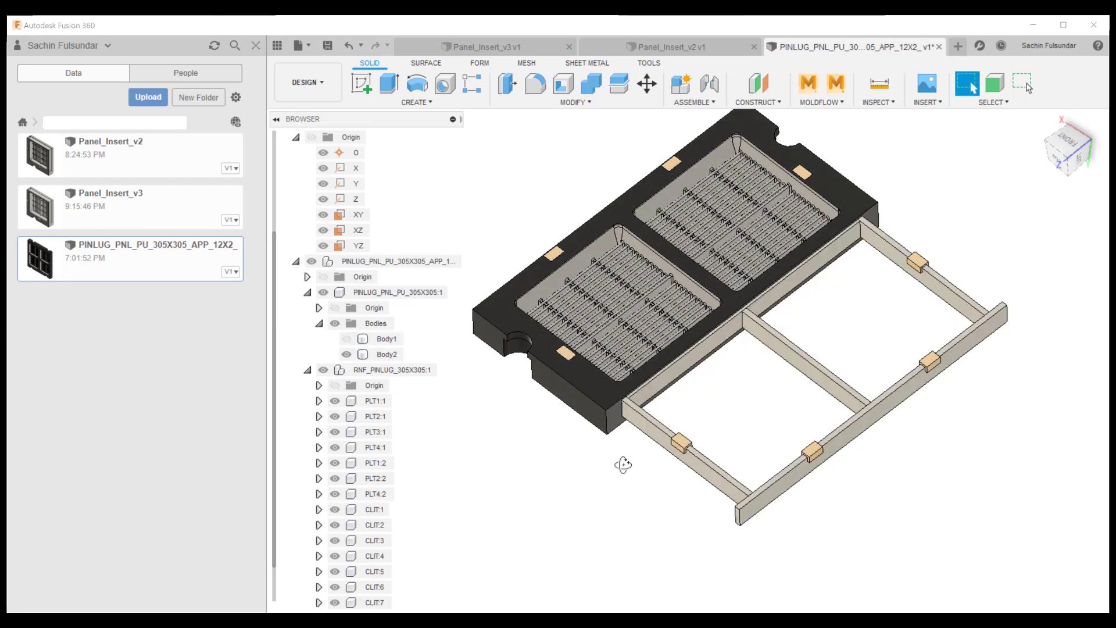
{"action": "middle_click_drag", "start_coordinate": [623, 464], "coordinate": [654, 418], "text": "shift"}
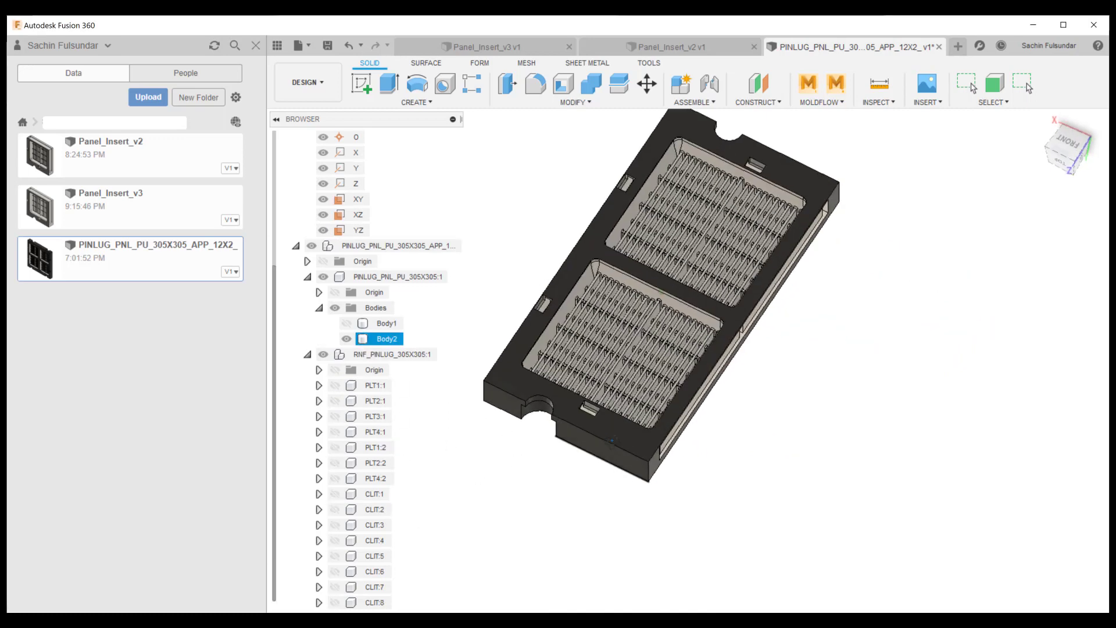
{"action": "left_click_drag", "start_coordinate": [611, 440], "coordinate": [584, 428], "text": "shift"}
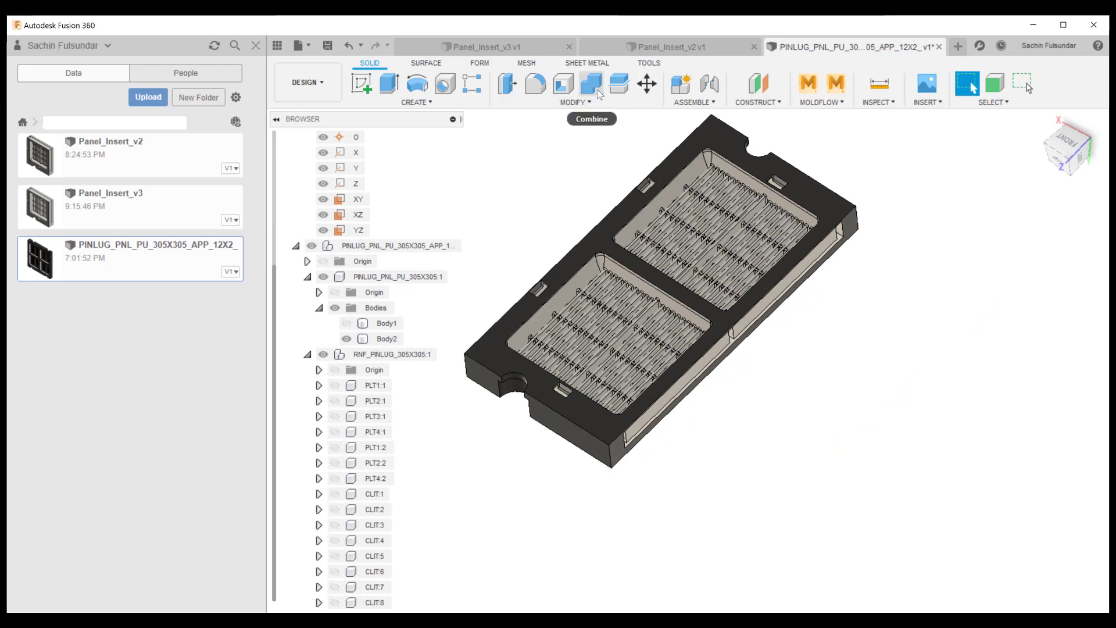
Step: Split the visible half panel, Body2, using the origin's XY plane as the splitting tool
{"action": "left_click", "coordinate": [626, 85]}
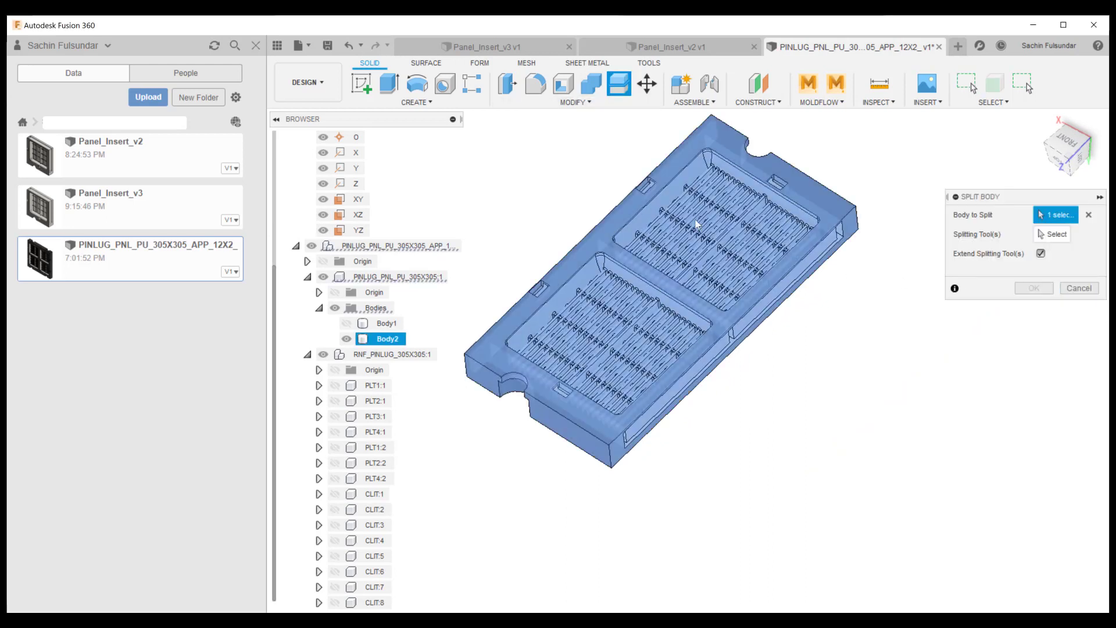
{"action": "left_click", "coordinate": [614, 233]}
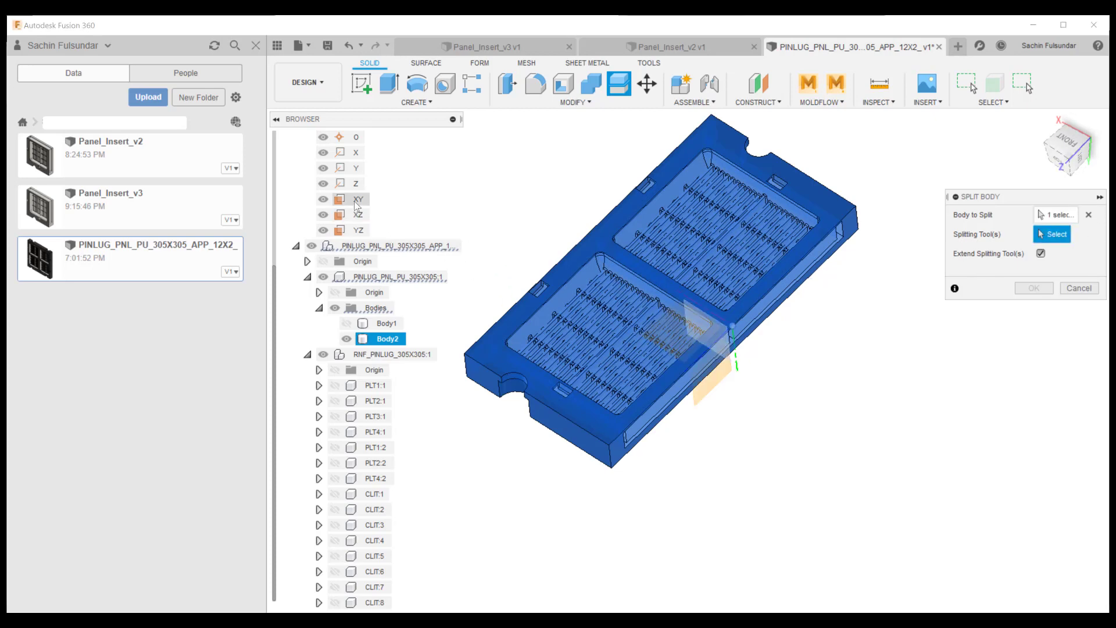
{"action": "left_click", "coordinate": [354, 200]}
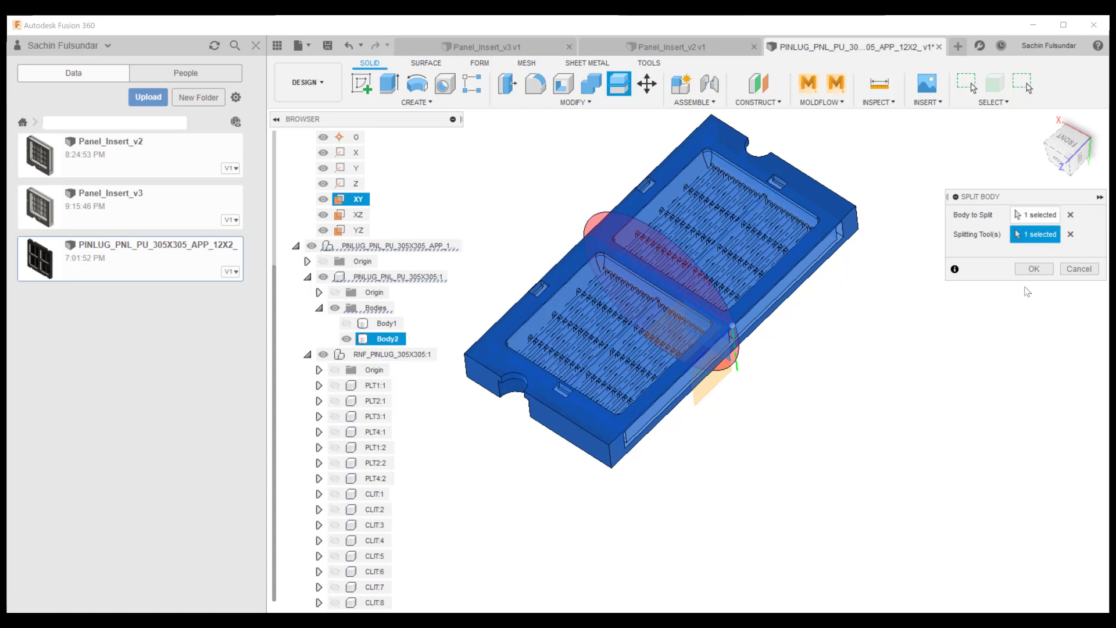
{"action": "left_click", "coordinate": [1033, 269]}
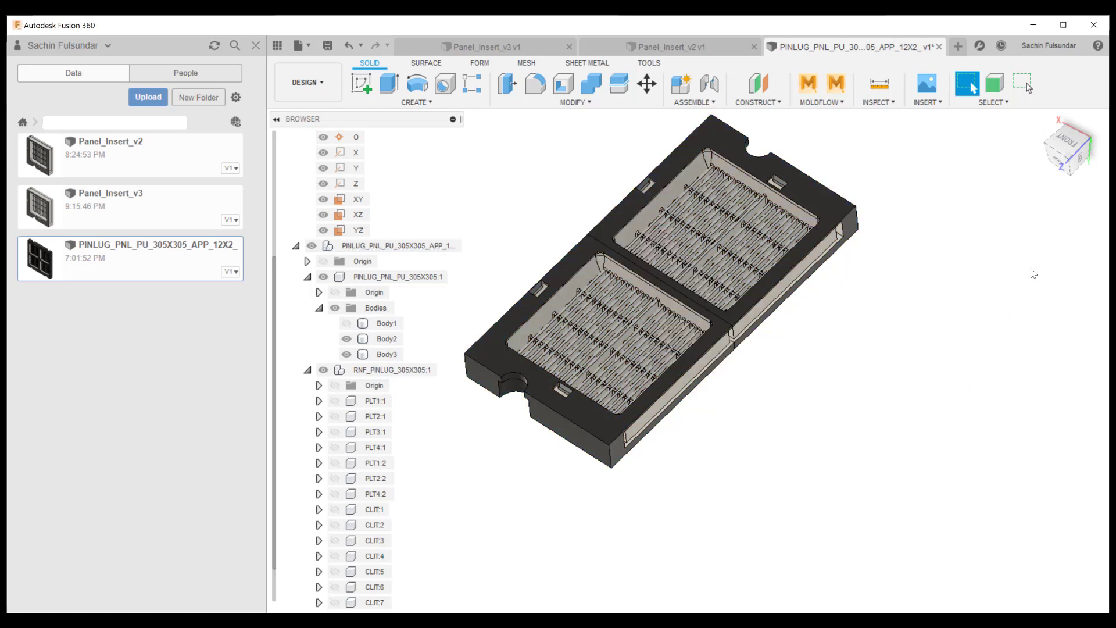
Step: Hide Body2 and inspect the slotted recess of the remaining quarter panel, Body3, close up
{"action": "left_click", "coordinate": [347, 338]}
{"action": "middle_click_drag", "start_coordinate": [859, 386], "coordinate": [892, 373], "text": "shift"}
{"action": "left_click", "coordinate": [598, 281]}
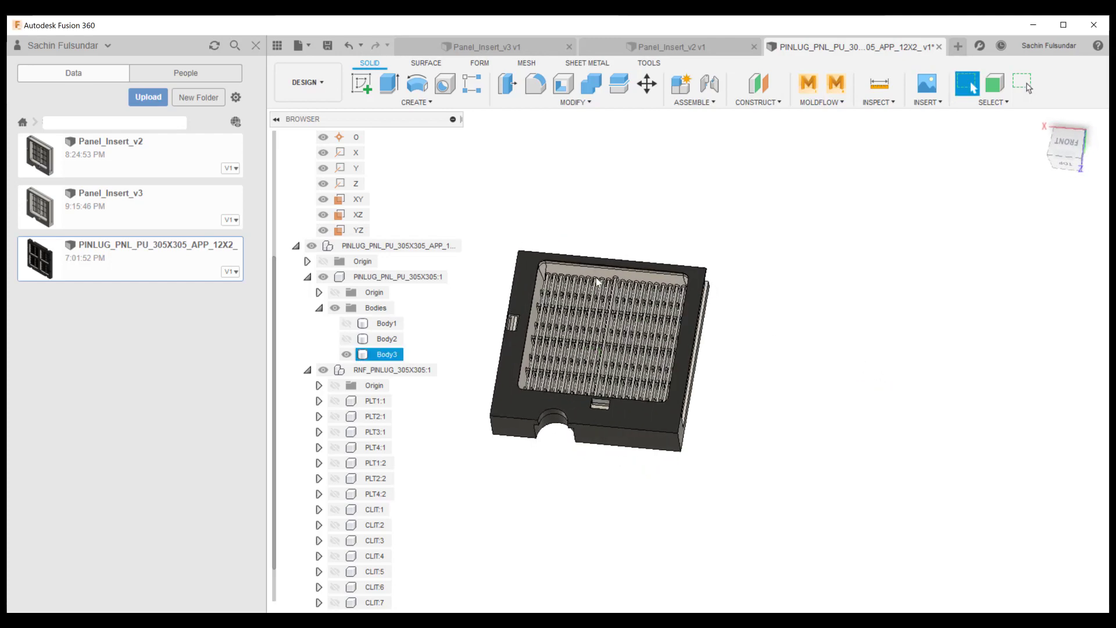
{"action": "scroll", "coordinate": [599, 283], "scroll_direction": "up", "scroll_amount": 5}
{"action": "middle_click_drag", "start_coordinate": [640, 318], "coordinate": [748, 262], "text": "shift"}
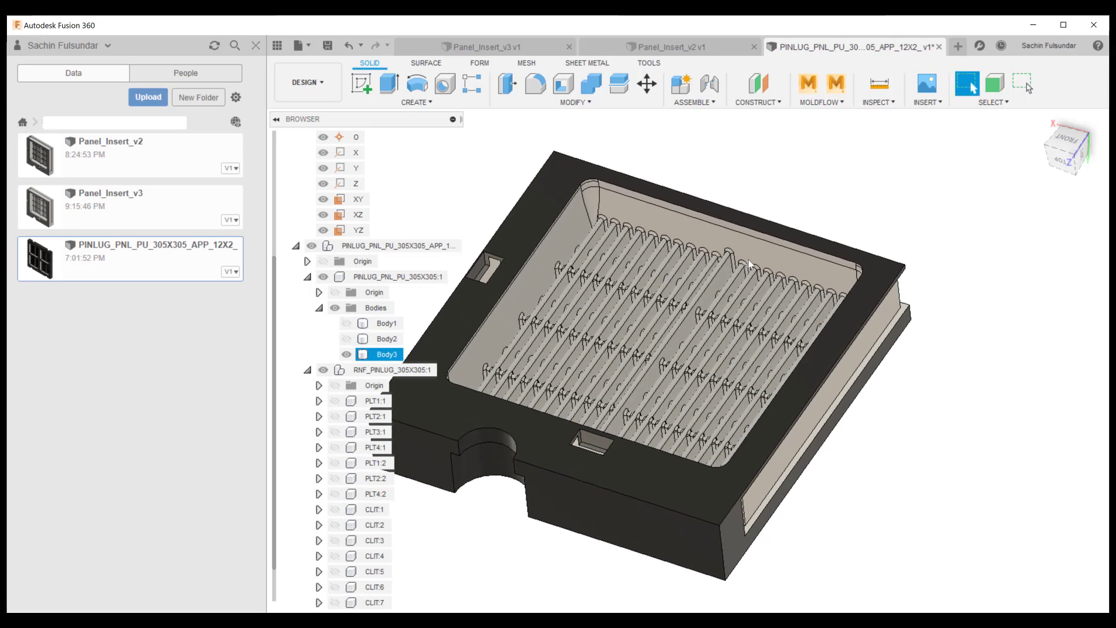
{"action": "scroll", "coordinate": [748, 260], "scroll_direction": "up", "scroll_amount": 6}
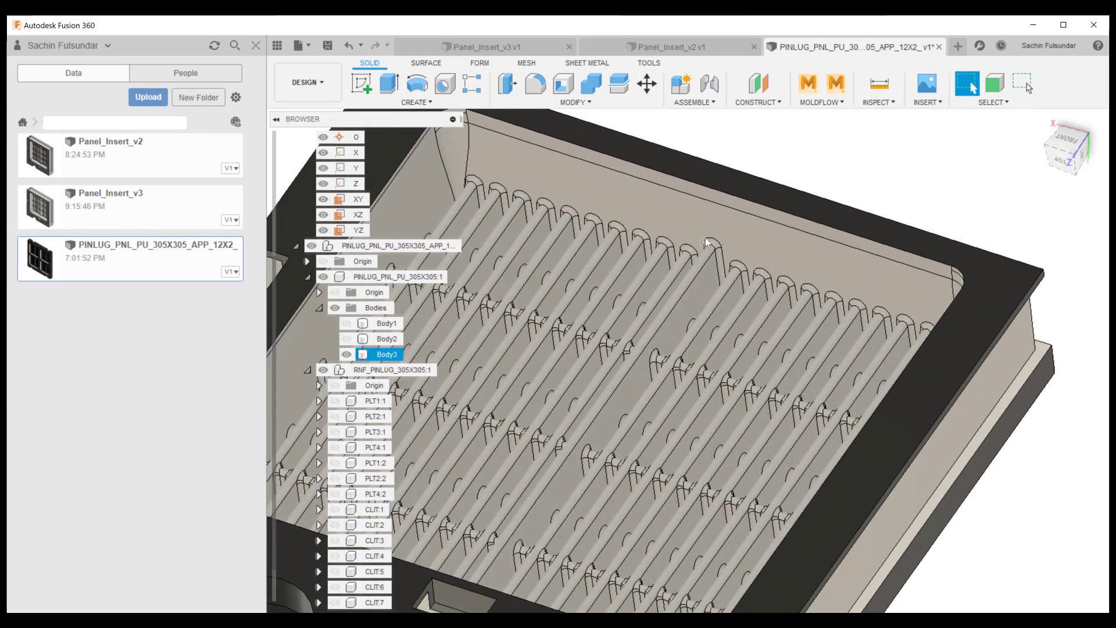
{"action": "left_click", "coordinate": [588, 104]}
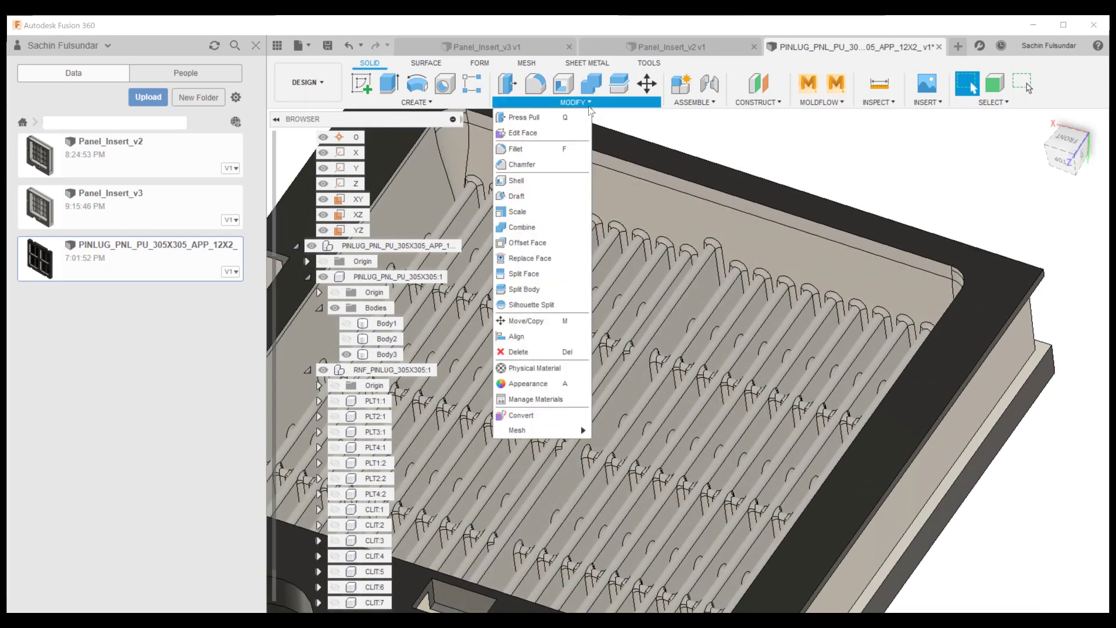
{"action": "mouse_move", "coordinate": [428, 106]}
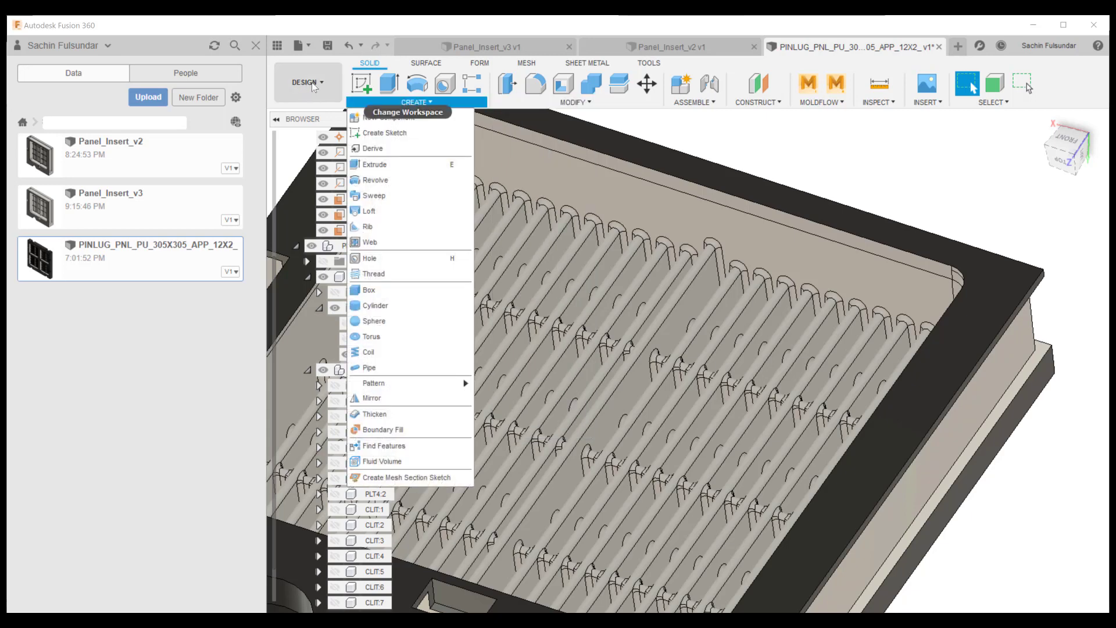
{"action": "mouse_move", "coordinate": [576, 104]}
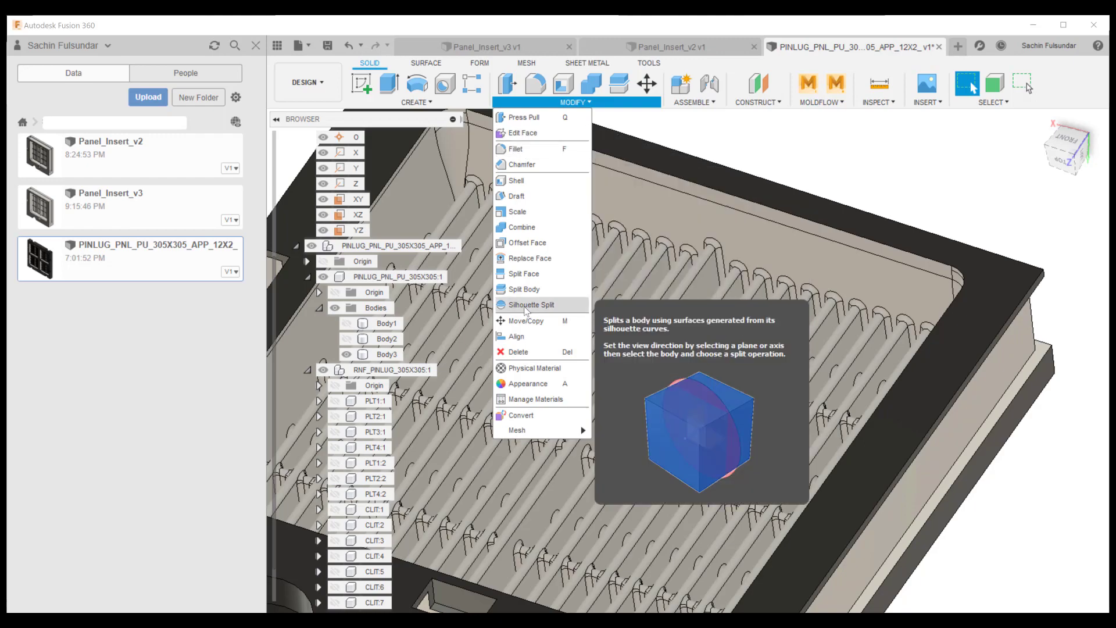
Step: Select the bend face and both side faces at the end of the protruding middle rib in Body3's recess
{"action": "middle_click_drag", "start_coordinate": [710, 134], "coordinate": [807, 215]}
{"action": "left_click", "coordinate": [807, 308]}
{"action": "scroll", "coordinate": [807, 308], "scroll_direction": "up", "scroll_amount": 5}
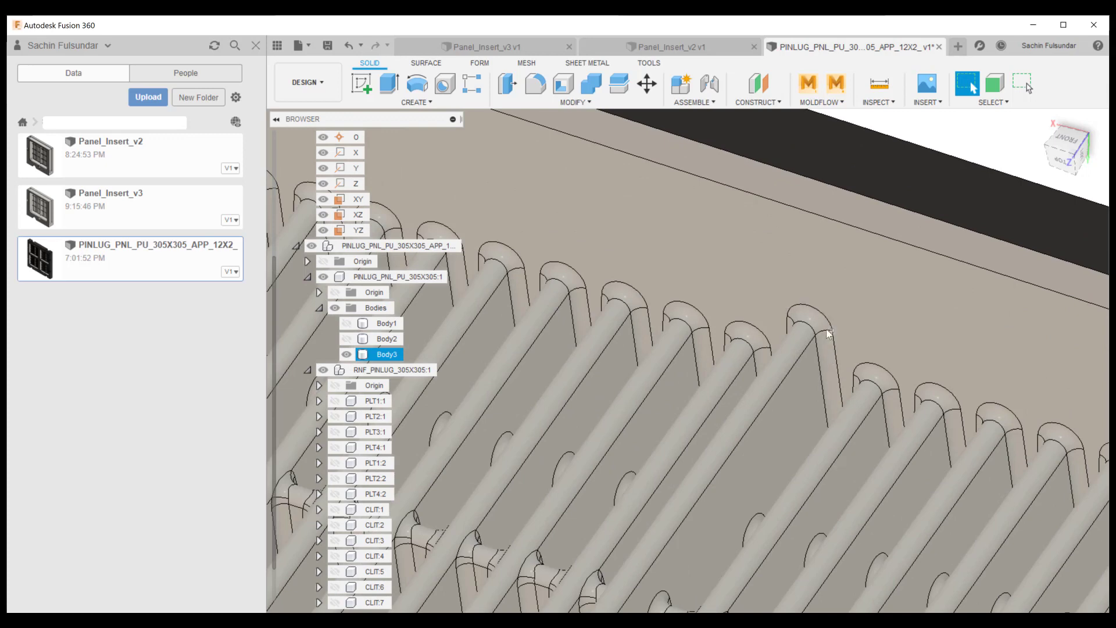
{"action": "left_click", "coordinate": [819, 318]}
{"action": "left_click", "coordinate": [826, 354]}
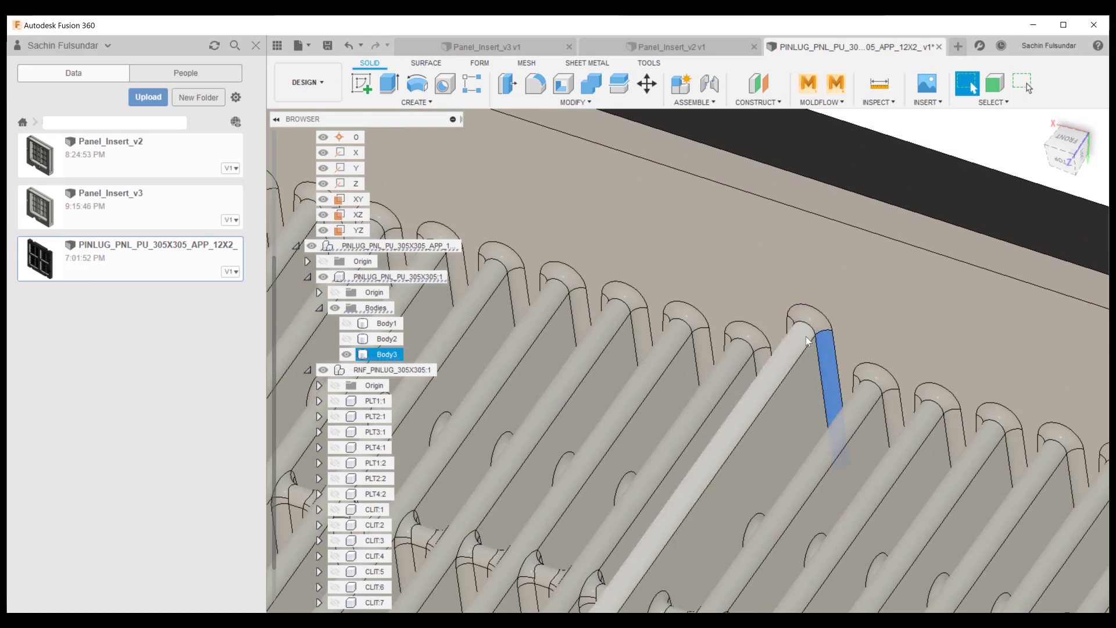
{"action": "left_click", "coordinate": [812, 316], "text": "ctrl"}
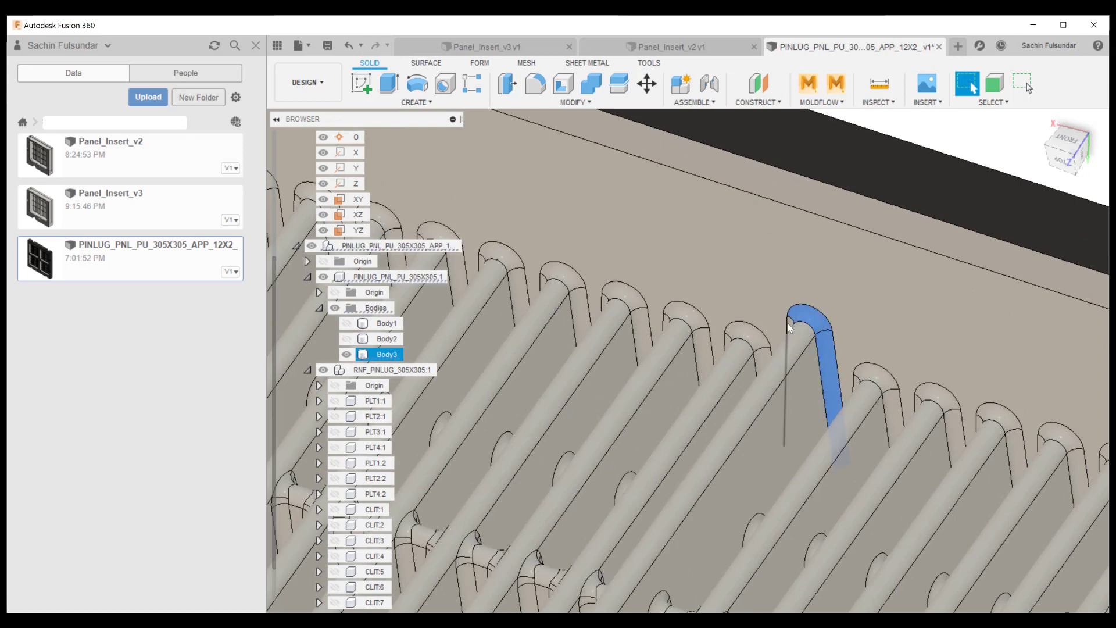
{"action": "scroll", "coordinate": [787, 321], "scroll_direction": "up", "scroll_amount": 2}
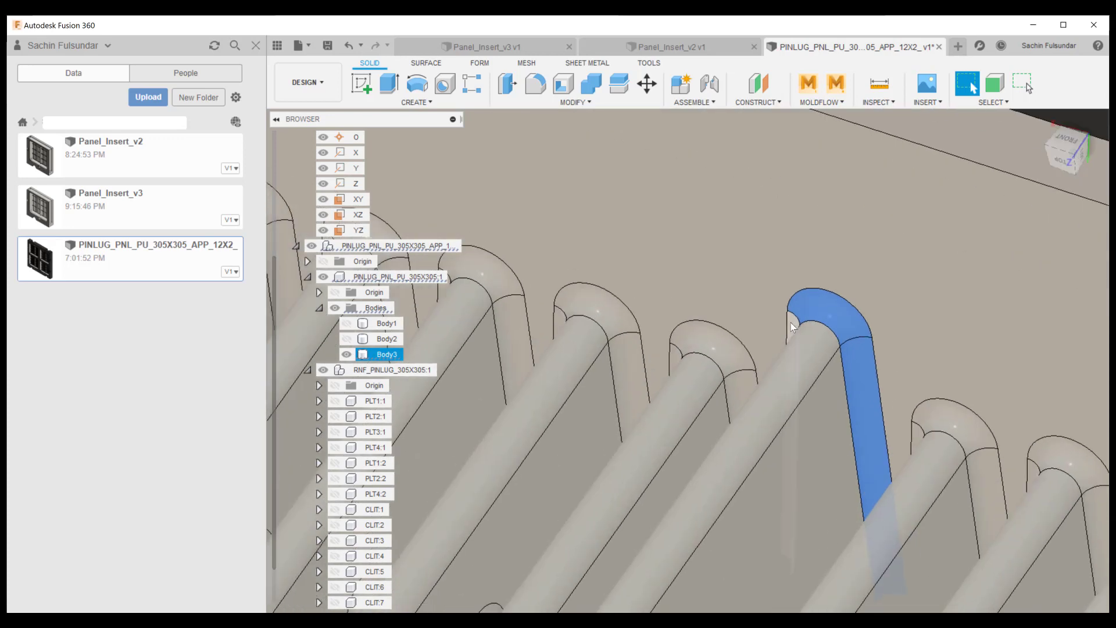
{"action": "left_click", "coordinate": [790, 322], "text": "ctrl"}
Step: Add the rounded end faces of the adjacent rib on one side and the two nearest ribs on the other to the selection
{"action": "left_click", "coordinate": [975, 455], "text": "ctrl"}
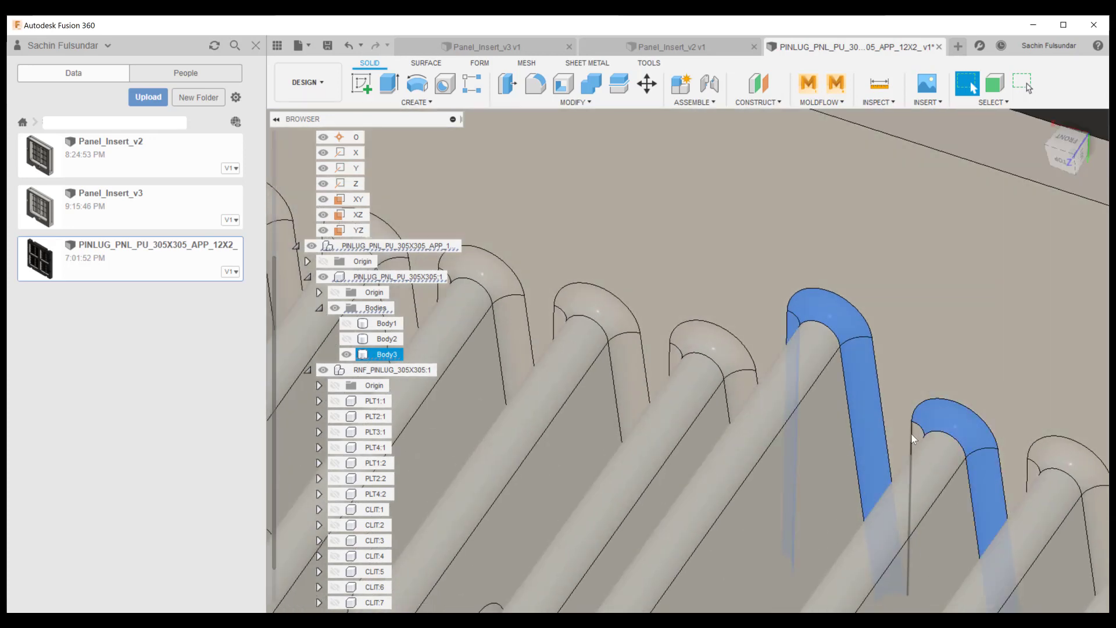
{"action": "left_click", "coordinate": [917, 437], "text": "ctrl"}
{"action": "left_click", "coordinate": [681, 351], "text": "ctrl"}
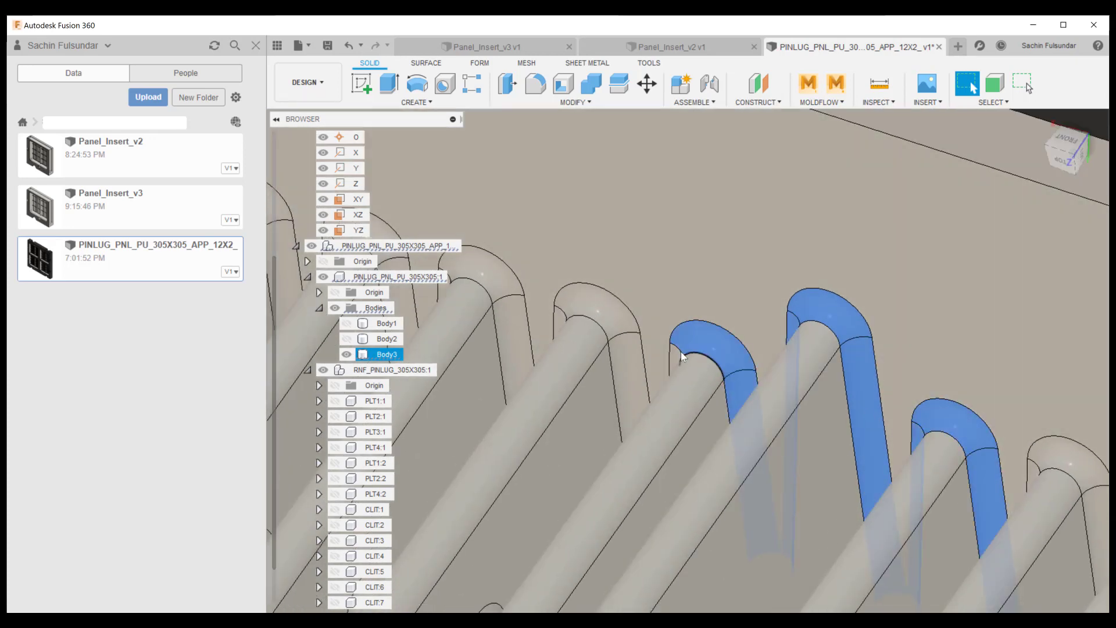
{"action": "left_click", "coordinate": [674, 355], "text": "ctrl"}
{"action": "left_click", "coordinate": [610, 320], "text": "ctrl"}
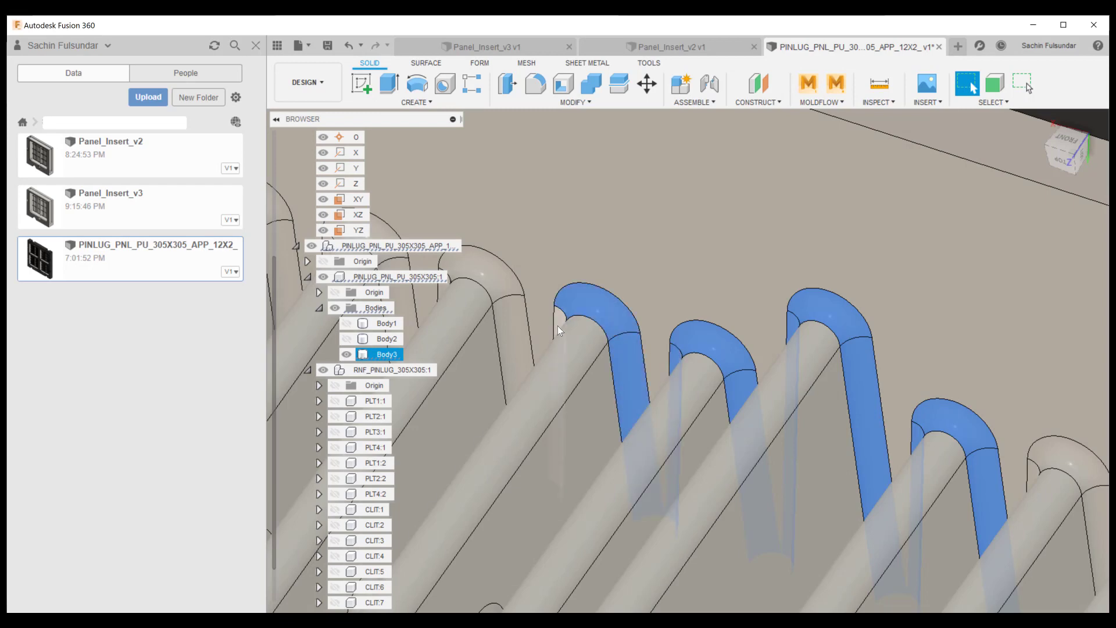
{"action": "left_click", "coordinate": [557, 316], "text": "ctrl"}
Step: Extend the selection with the rounded end faces of the next three ribs along the recess wall
{"action": "middle_click_drag", "start_coordinate": [556, 316], "coordinate": [780, 309]}
{"action": "left_click", "coordinate": [739, 303], "text": "ctrl"}
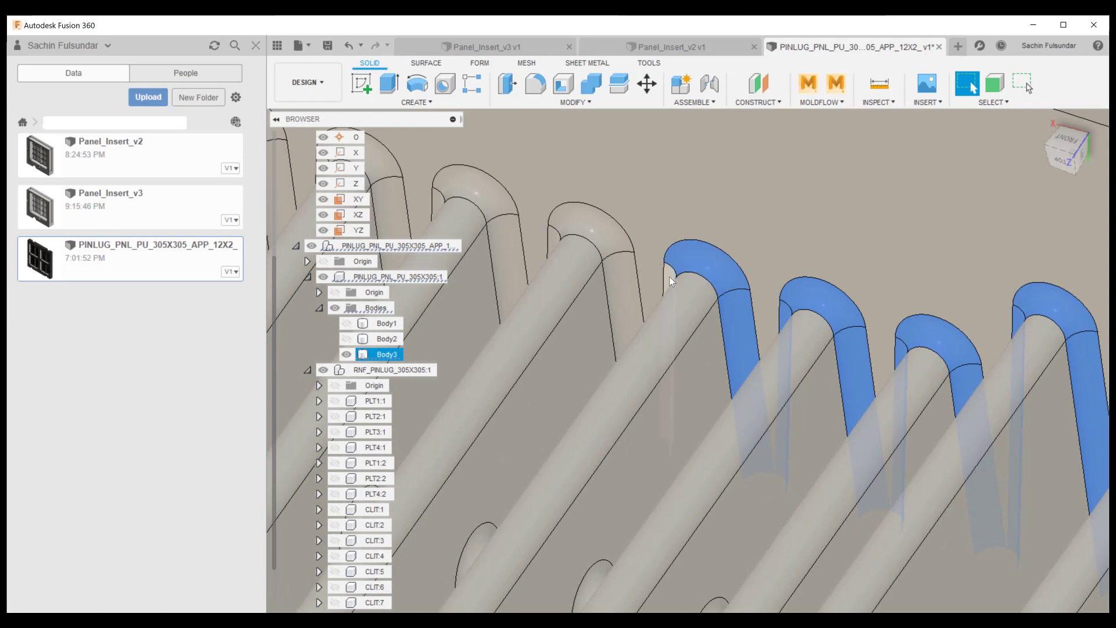
{"action": "left_click", "coordinate": [620, 288], "text": "ctrl"}
{"action": "left_click", "coordinate": [606, 242], "text": "ctrl"}
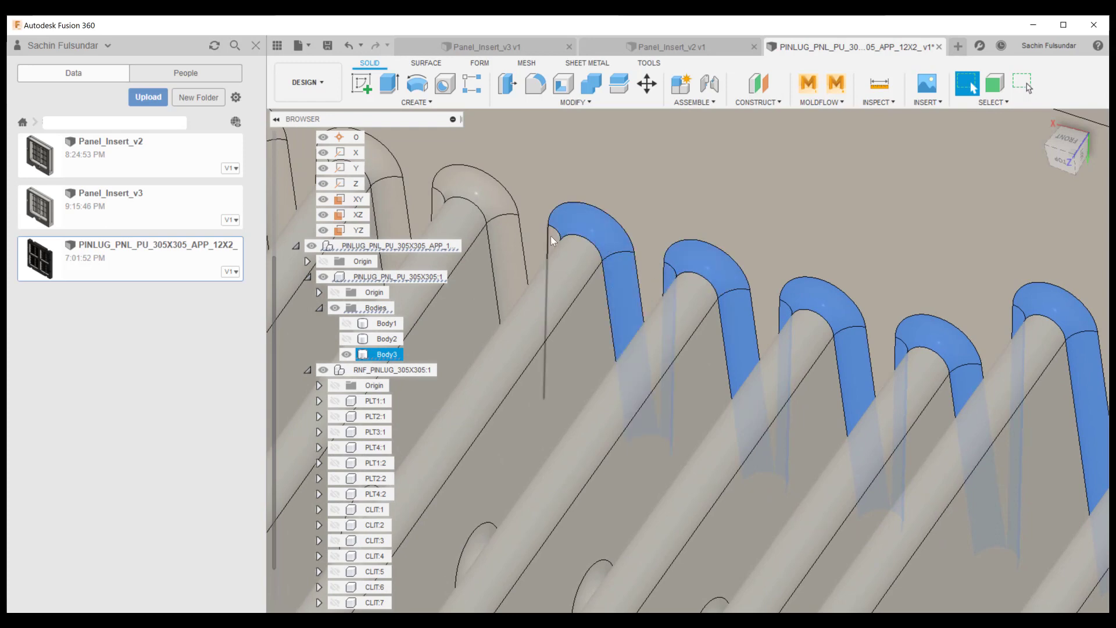
{"action": "left_click", "coordinate": [550, 235], "text": "ctrl"}
{"action": "left_click", "coordinate": [498, 241], "text": "ctrl"}
{"action": "left_click", "coordinate": [494, 197], "text": "ctrl"}
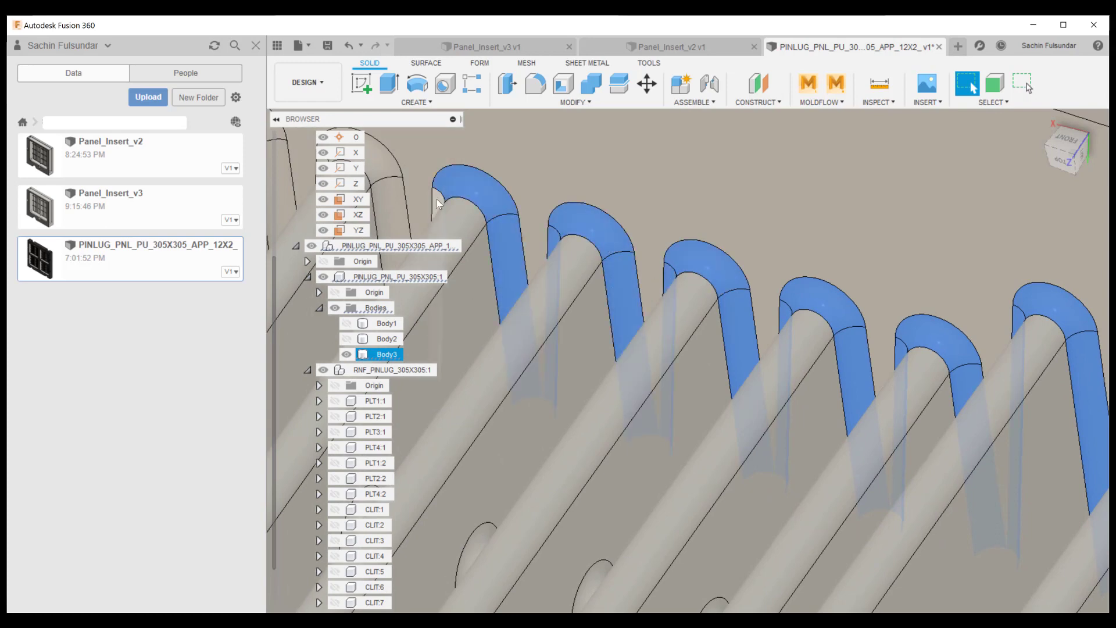
Step: Include the bend and side faces at the ends of two further ribs in the same row in the selection
{"action": "middle_click_drag", "start_coordinate": [437, 198], "coordinate": [708, 284]}
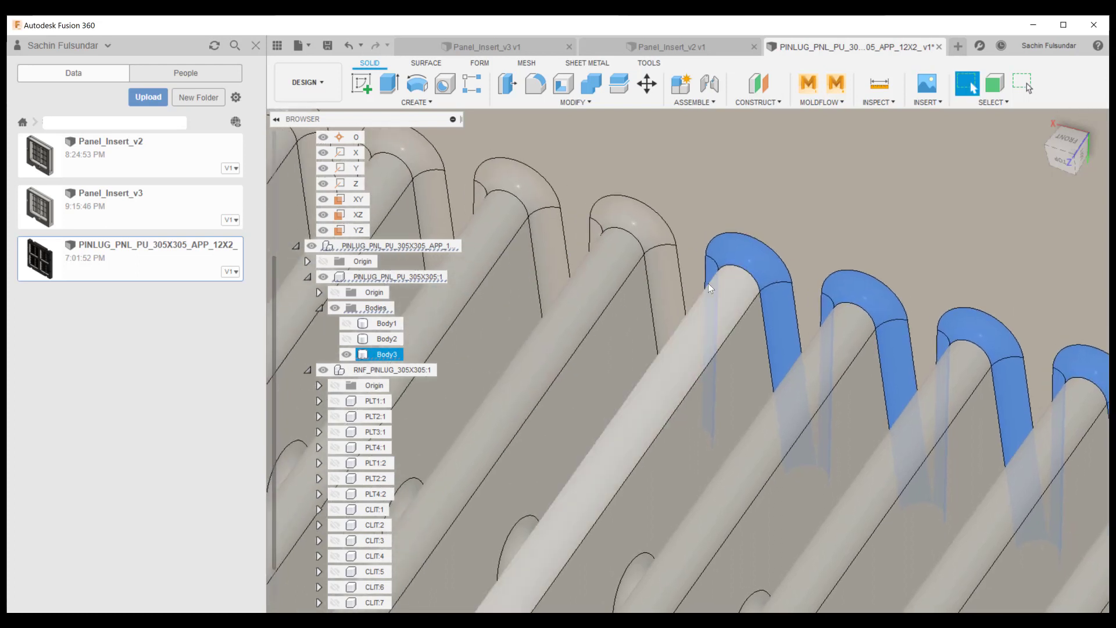
{"action": "left_click", "coordinate": [661, 270], "text": "ctrl"}
{"action": "left_click", "coordinate": [648, 228], "text": "ctrl"}
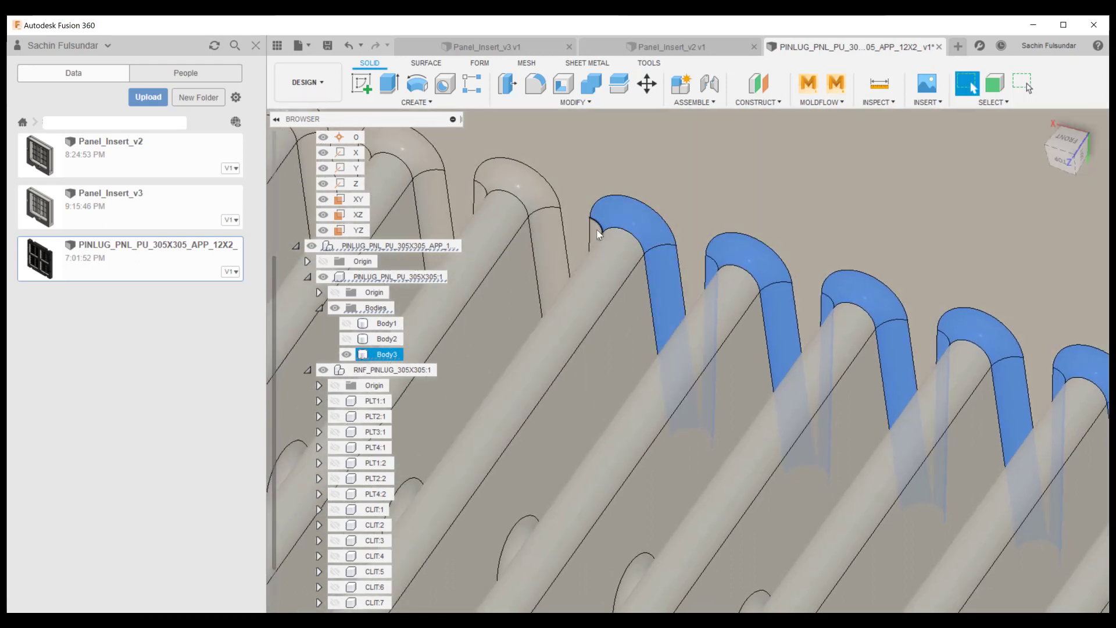
{"action": "left_click", "coordinate": [594, 229], "text": "ctrl"}
{"action": "left_click", "coordinate": [549, 228], "text": "ctrl"}
{"action": "left_click", "coordinate": [495, 176], "text": "ctrl"}
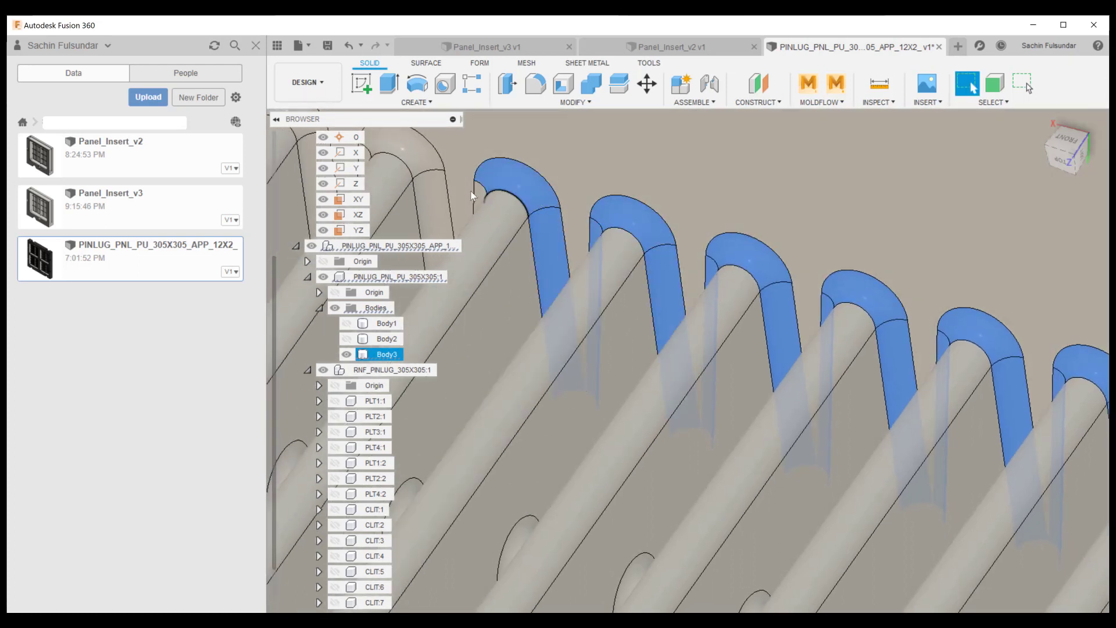
{"action": "left_click", "coordinate": [475, 191], "text": "ctrl"}
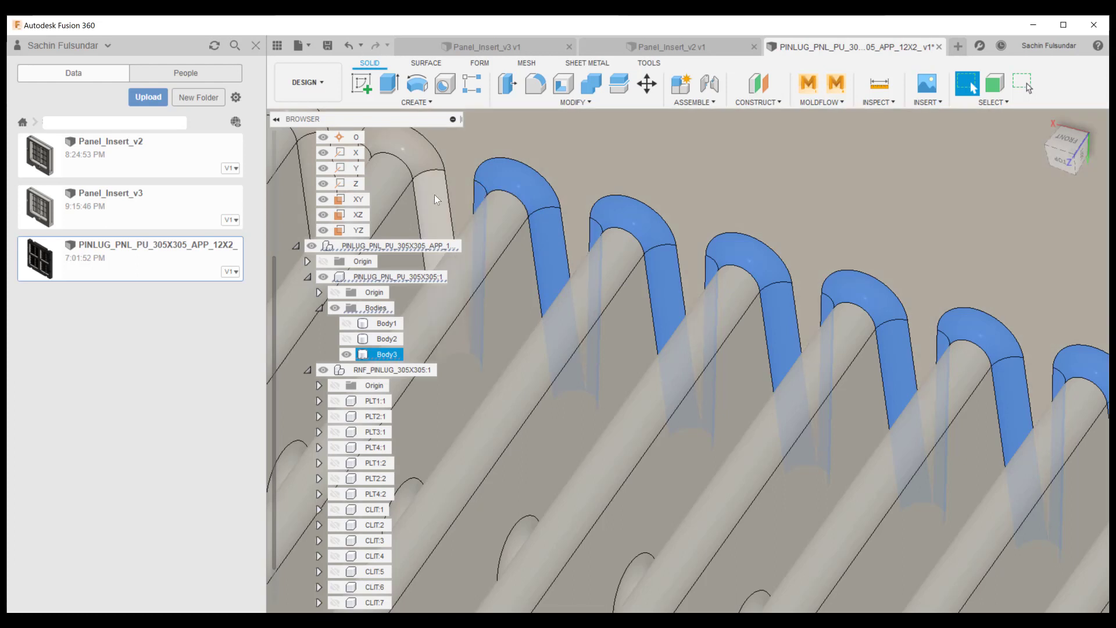
Step: Add the bend and side faces at the end of the second-to-last rib before the recess corner to the selection
{"action": "left_click", "coordinate": [434, 194], "text": "ctrl"}
{"action": "middle_click_drag", "start_coordinate": [414, 162], "coordinate": [592, 262]}
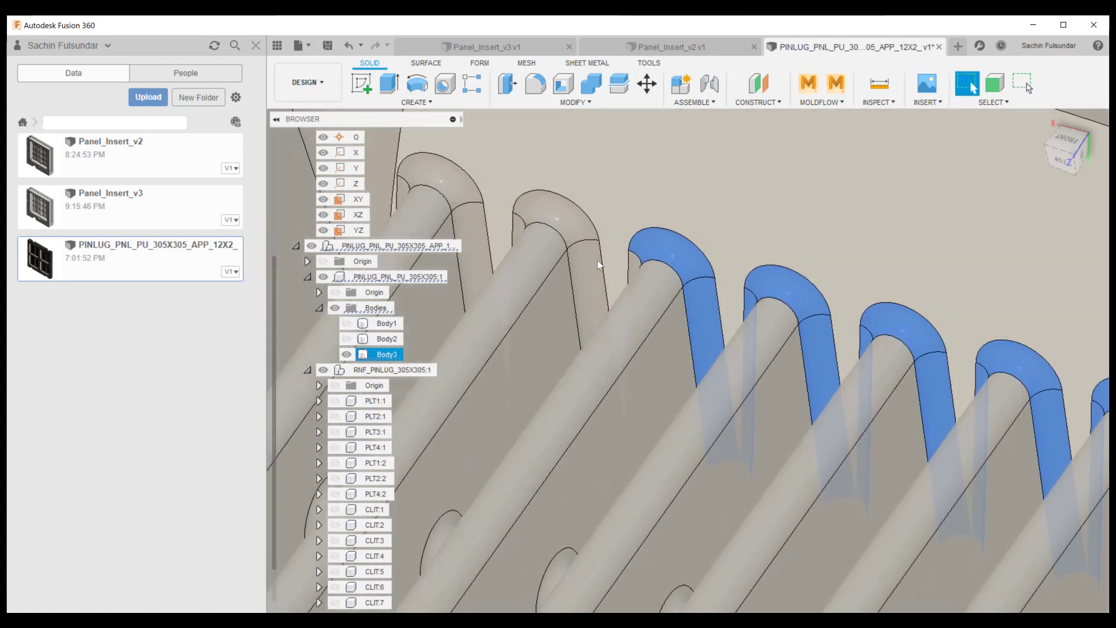
{"action": "left_click", "coordinate": [591, 263], "text": "ctrl"}
{"action": "left_click", "coordinate": [581, 232], "text": "ctrl"}
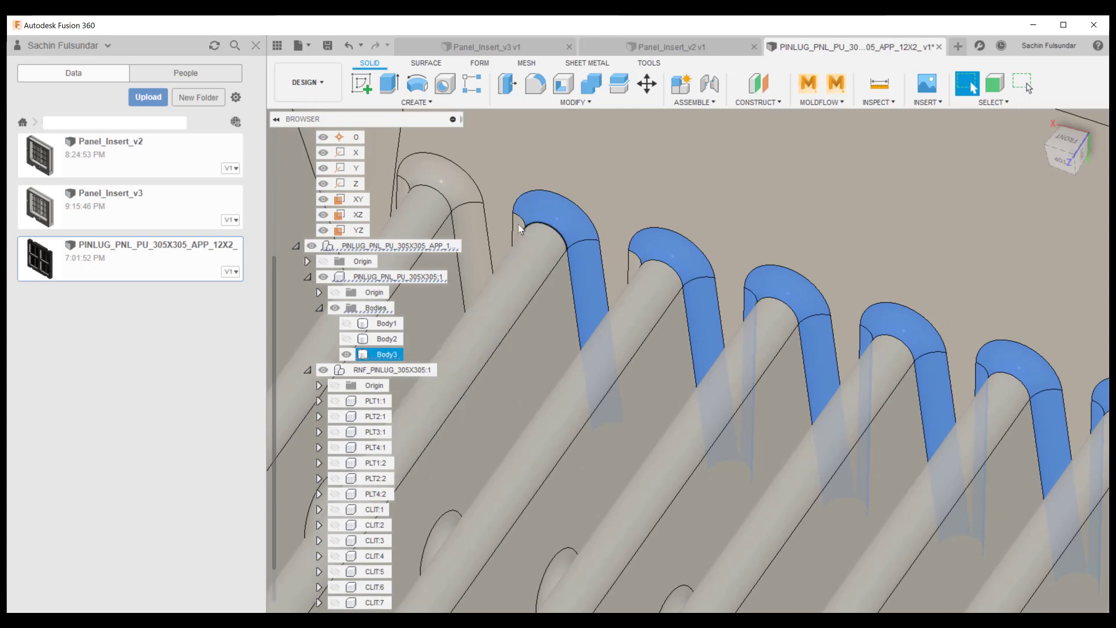
{"action": "left_click", "coordinate": [515, 226], "text": "ctrl"}
{"action": "scroll", "coordinate": [636, 257], "scroll_direction": "up", "scroll_amount": 3}
{"action": "left_click", "coordinate": [631, 272], "text": "ctrl"}
Step: Add the end faces of the last rib beside the recess corner and delete all the selected rib end faces
{"action": "scroll", "coordinate": [685, 257], "scroll_direction": "down", "scroll_amount": 6}
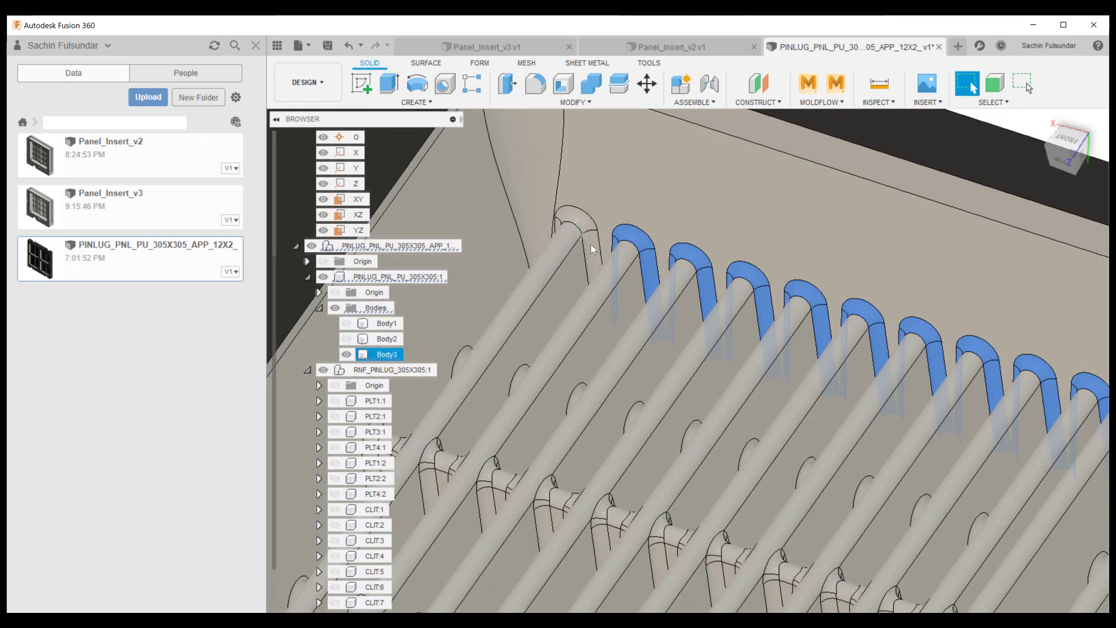
{"action": "left_click", "coordinate": [585, 221], "text": "ctrl"}
{"action": "scroll", "coordinate": [585, 215], "scroll_direction": "up", "scroll_amount": 2}
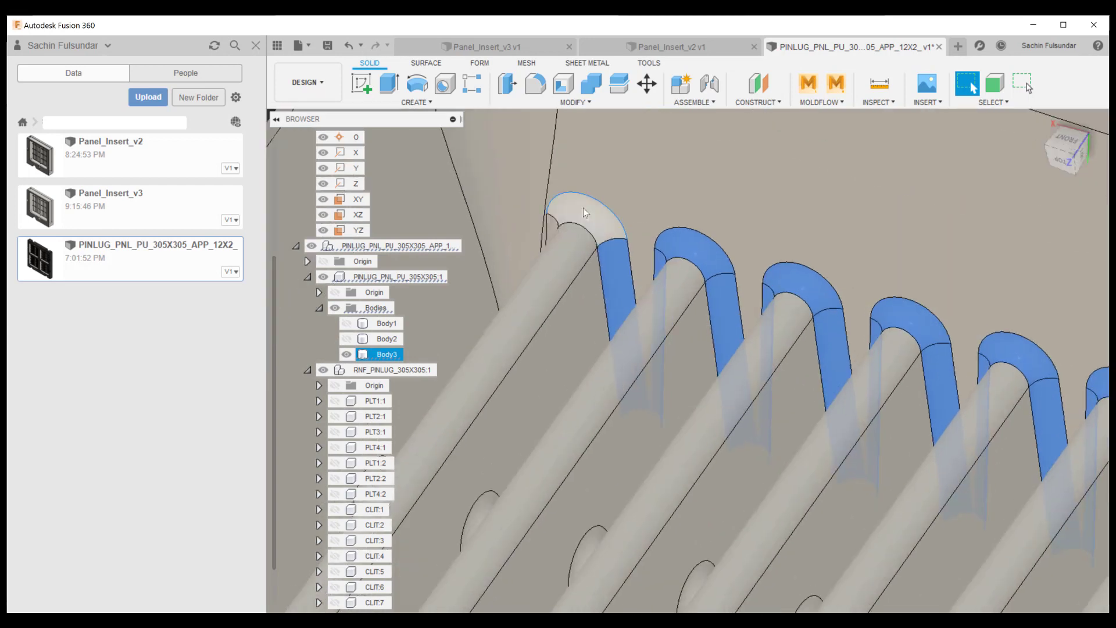
{"action": "left_click", "coordinate": [588, 215], "text": "ctrl"}
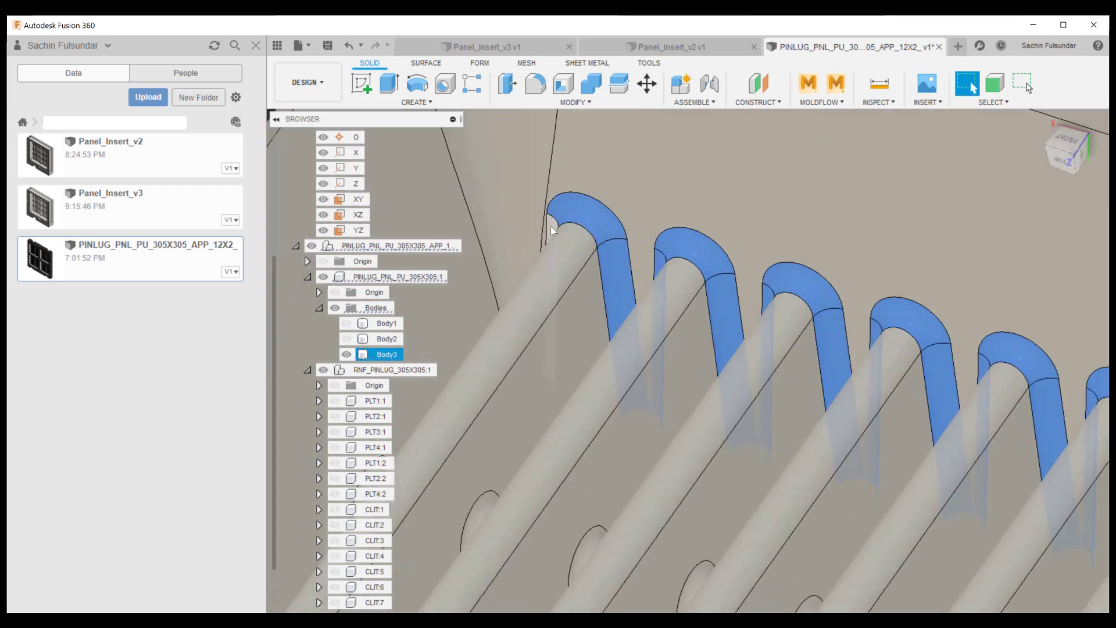
{"action": "scroll", "coordinate": [657, 245], "scroll_direction": "down", "scroll_amount": 5}
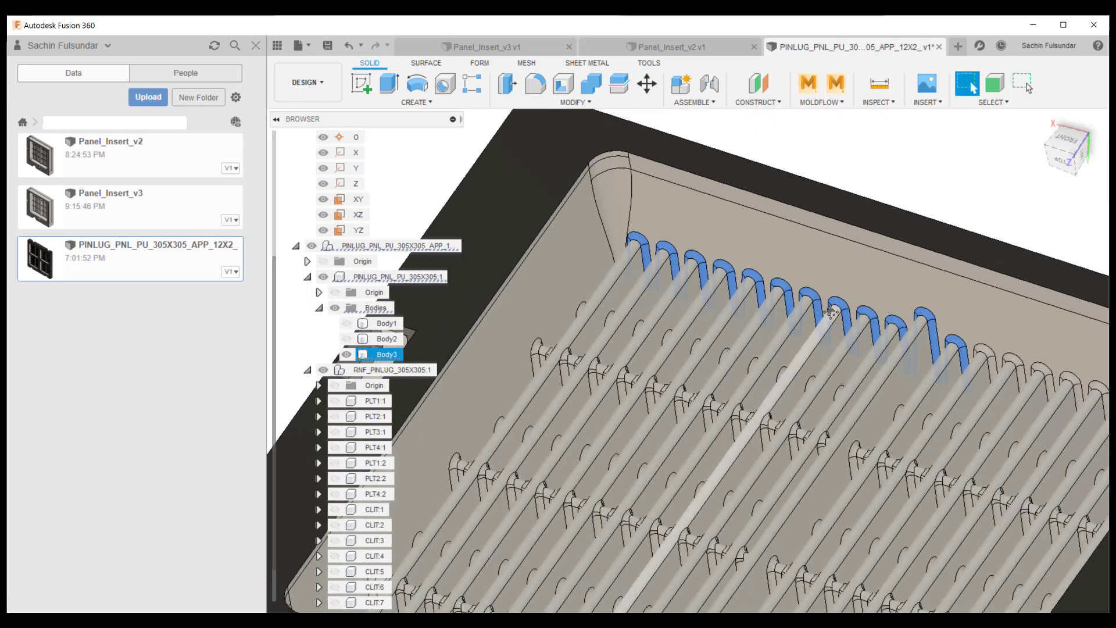
{"action": "middle_click_drag", "start_coordinate": [831, 312], "coordinate": [669, 251]}
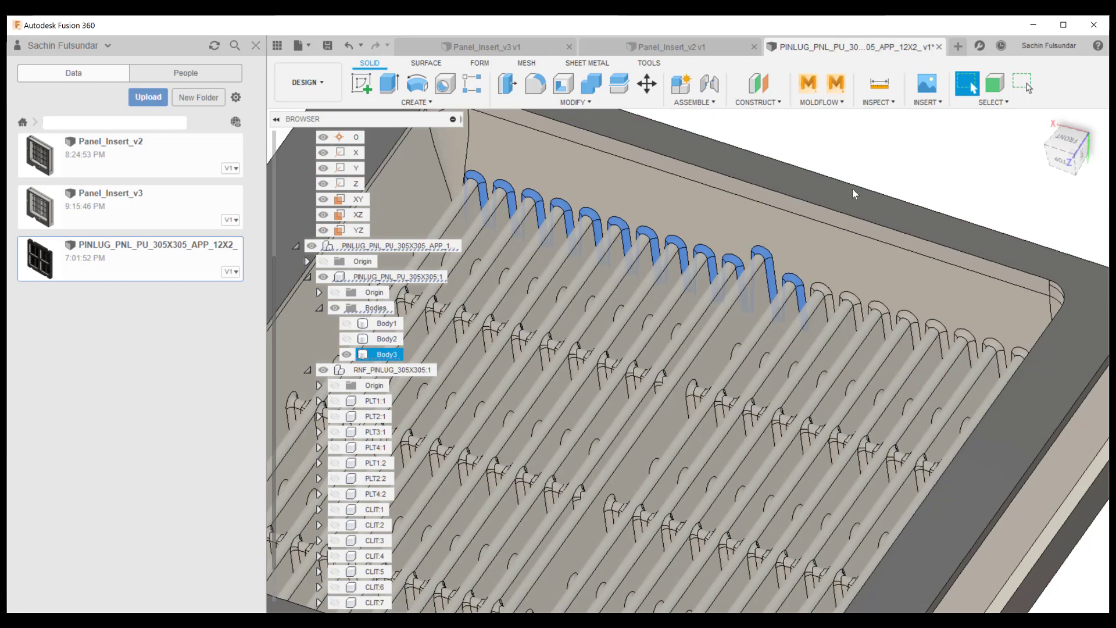
{"action": "key", "text": "Delete"}
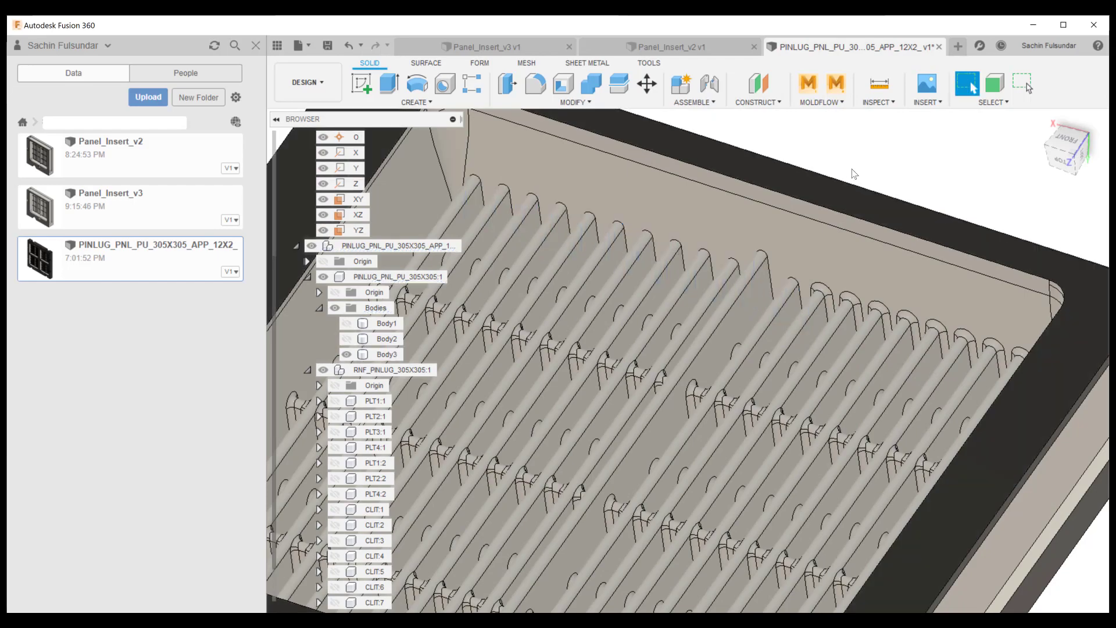
Step: Inspect the squared-off rib ends, switch to the Simulation workspace and choose to simplify the model for the new study
{"action": "left_click", "coordinate": [754, 240]}
{"action": "middle_click_drag", "start_coordinate": [754, 239], "coordinate": [755, 303], "text": "shift"}
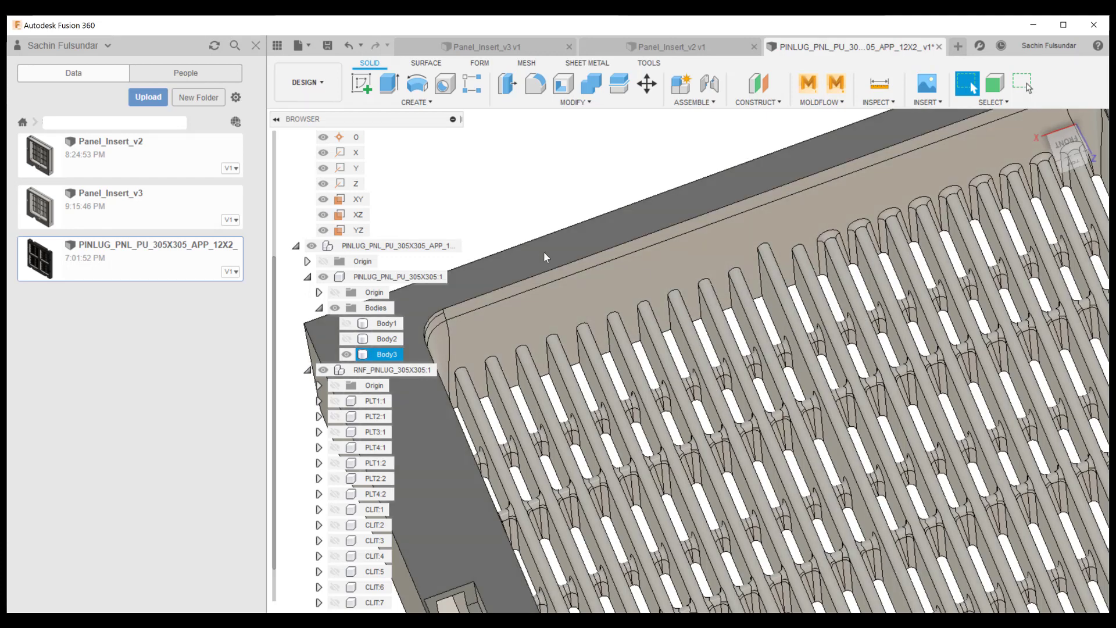
{"action": "scroll", "coordinate": [586, 221], "scroll_direction": "down", "scroll_amount": 5}
{"action": "middle_click_drag", "start_coordinate": [814, 303], "coordinate": [535, 173], "text": "shift"}
{"action": "left_click", "coordinate": [321, 82]}
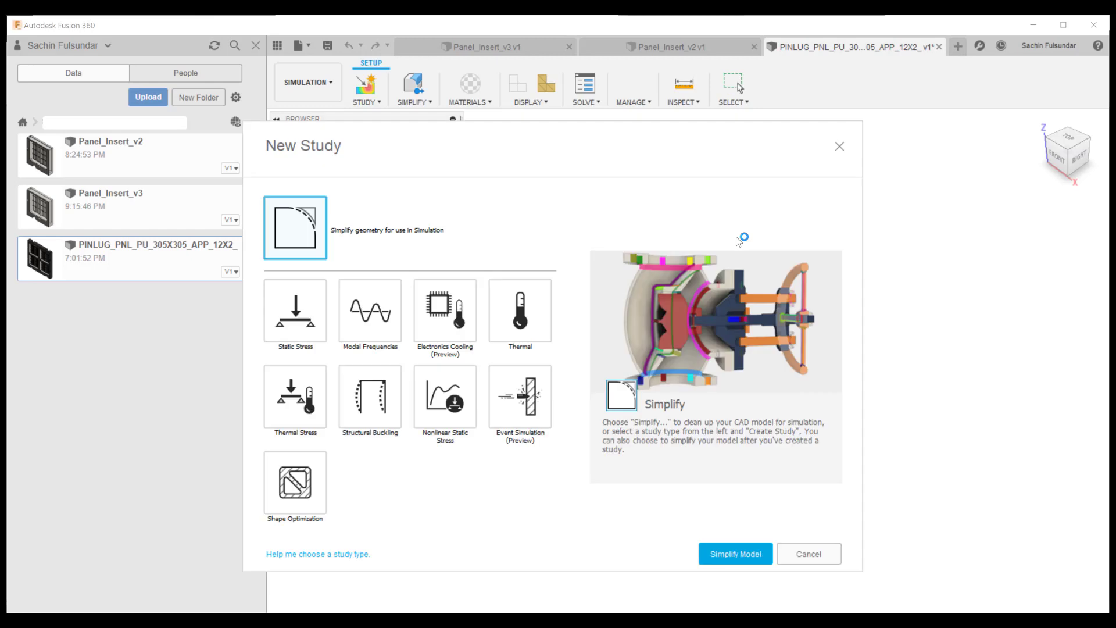
{"action": "left_click", "coordinate": [735, 554]}
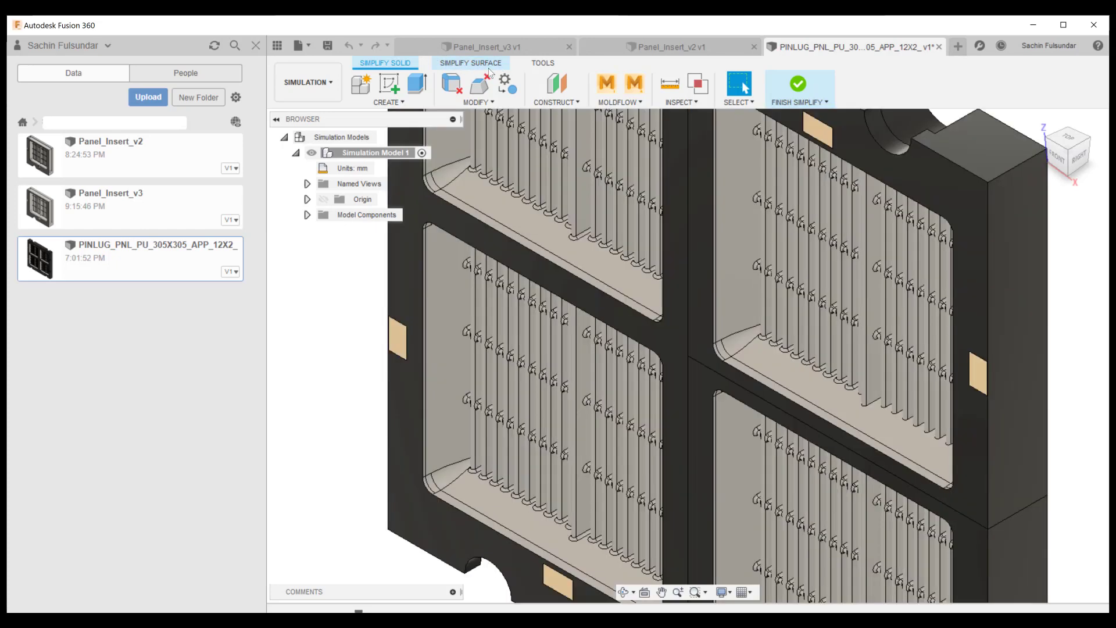
Step: Start Remove Features and expand the model components to show the panel's bodies and the RNF_PINLUG_305X305:1 inserts
{"action": "left_click", "coordinate": [488, 103]}
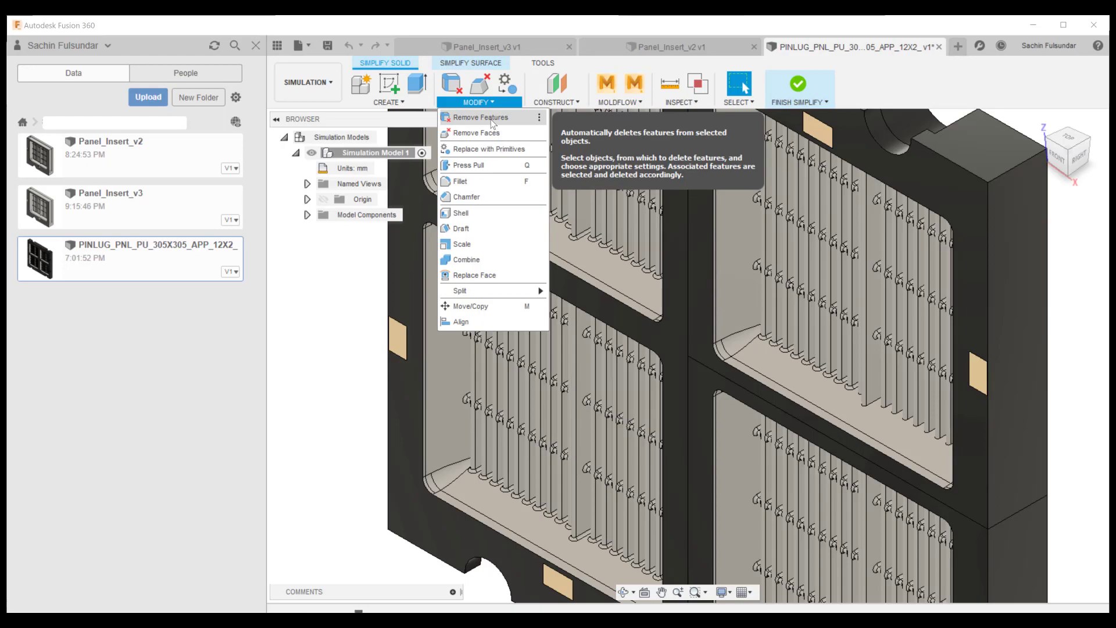
{"action": "left_click", "coordinate": [492, 119]}
{"action": "middle_click_drag", "start_coordinate": [583, 326], "coordinate": [583, 246], "text": "shift"}
{"action": "left_click", "coordinate": [308, 216]}
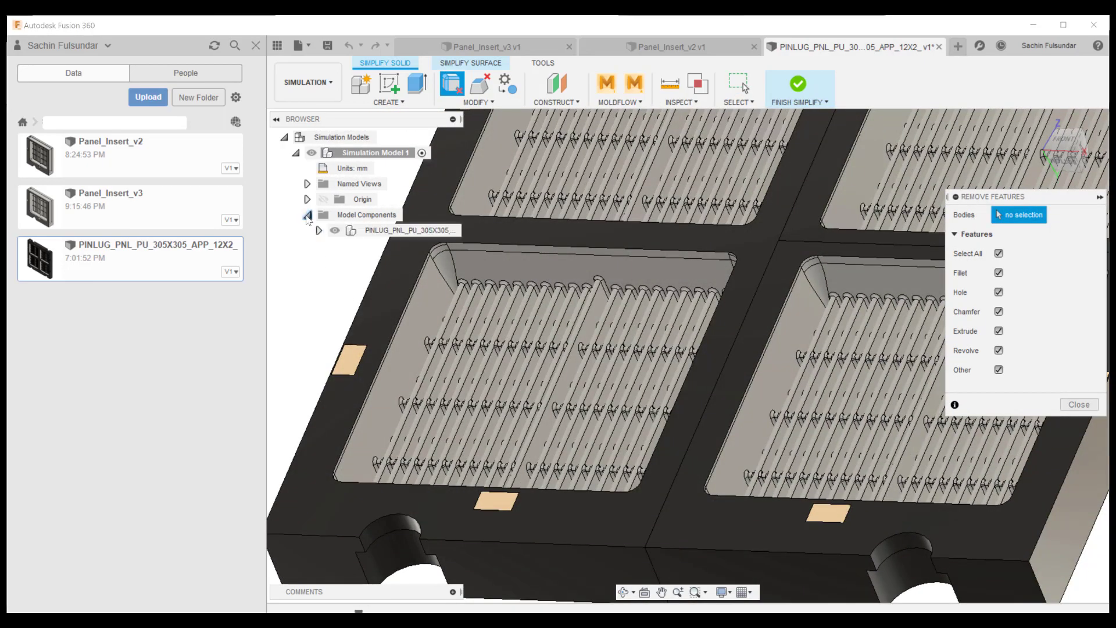
{"action": "left_click", "coordinate": [319, 231]}
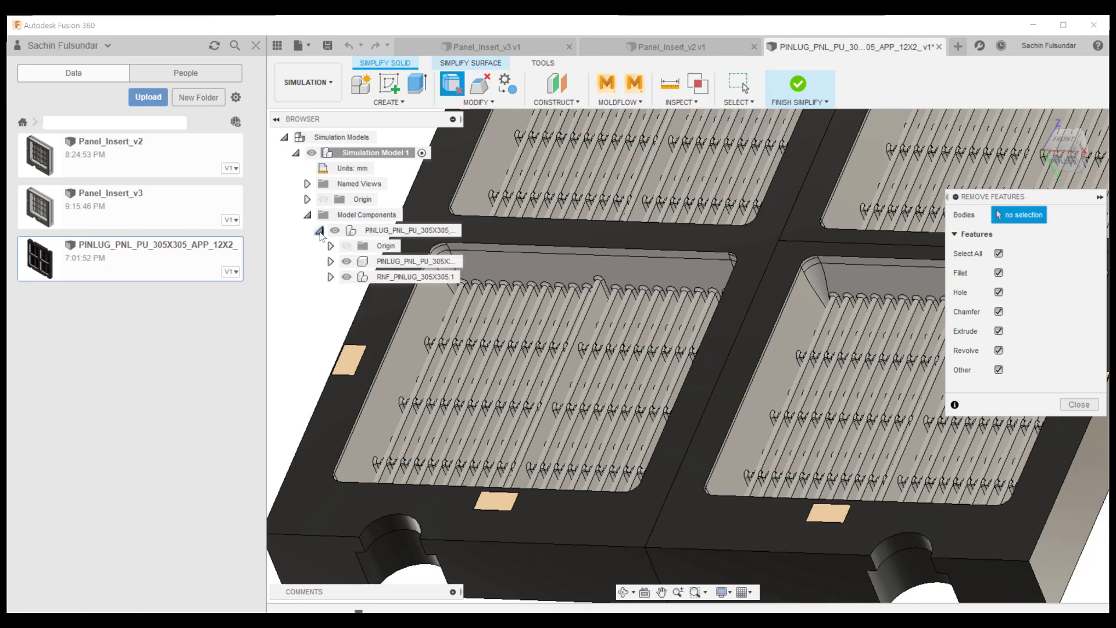
{"action": "left_click", "coordinate": [330, 261]}
{"action": "left_click", "coordinate": [330, 308]}
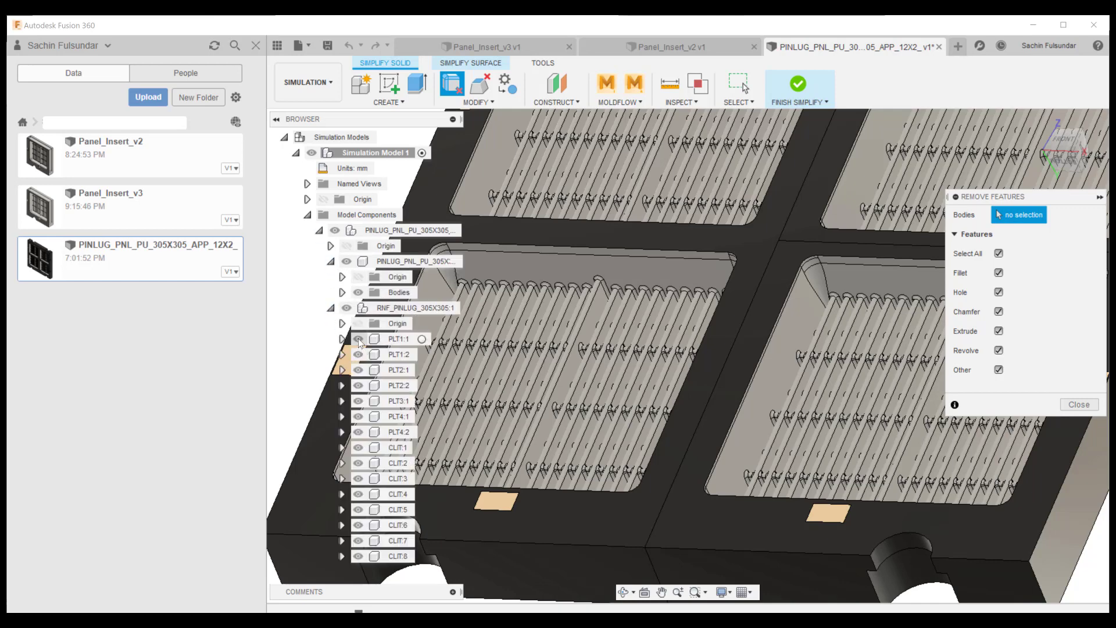
Step: Hide the PLT and CLIT inserts listed below PLT1:1, and hide Body1 and Body2, leaving Body3 shown
{"action": "left_click", "coordinate": [358, 370]}
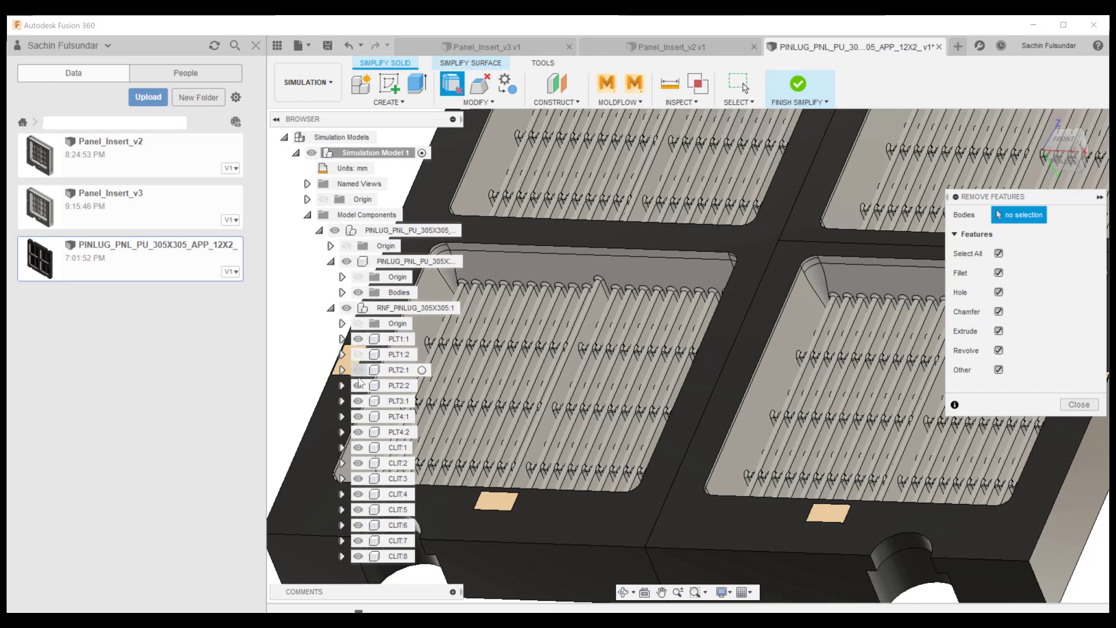
{"action": "left_click", "coordinate": [358, 385]}
{"action": "left_click", "coordinate": [359, 401]}
{"action": "left_click", "coordinate": [358, 416]}
{"action": "left_click", "coordinate": [358, 432]}
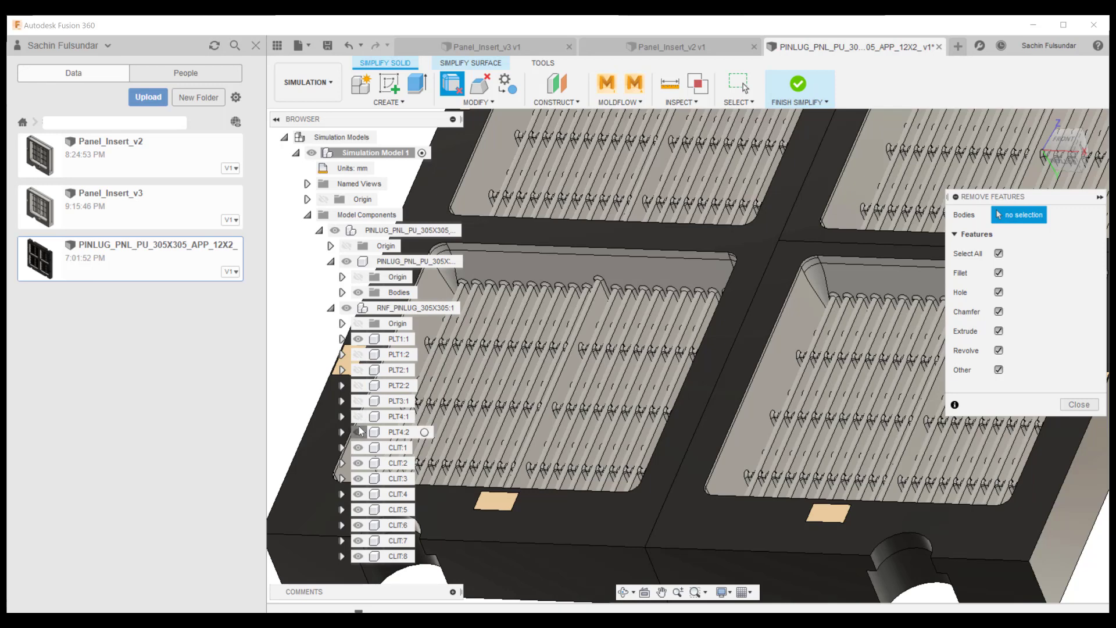
{"action": "left_click", "coordinate": [358, 447]}
{"action": "left_click", "coordinate": [358, 464]}
{"action": "left_click", "coordinate": [358, 478]}
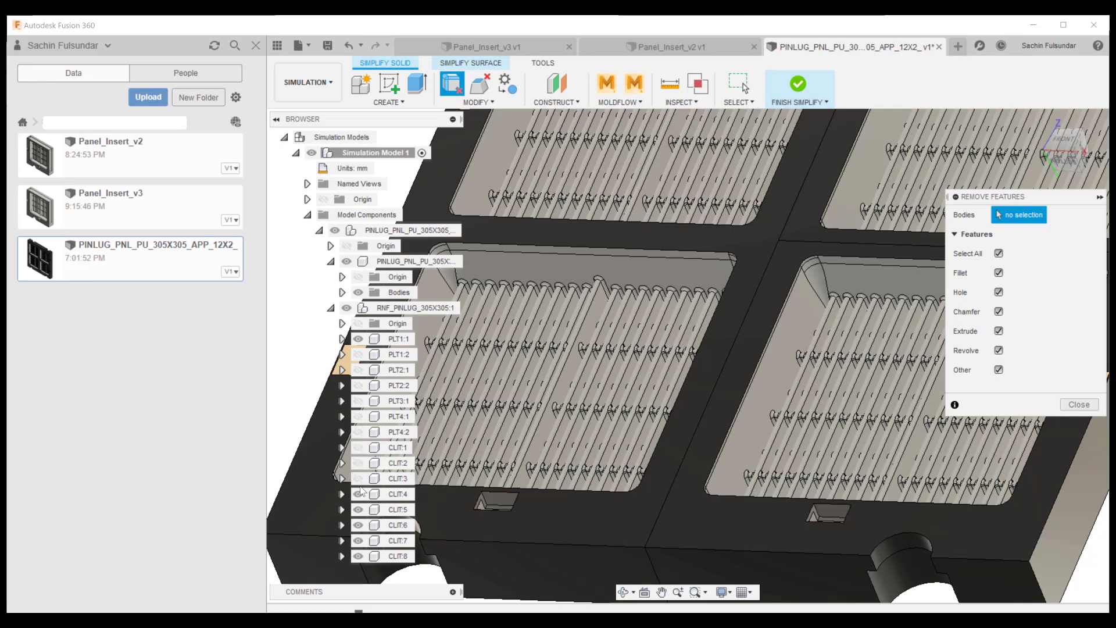
{"action": "left_click", "coordinate": [358, 494]}
{"action": "left_click", "coordinate": [359, 510]}
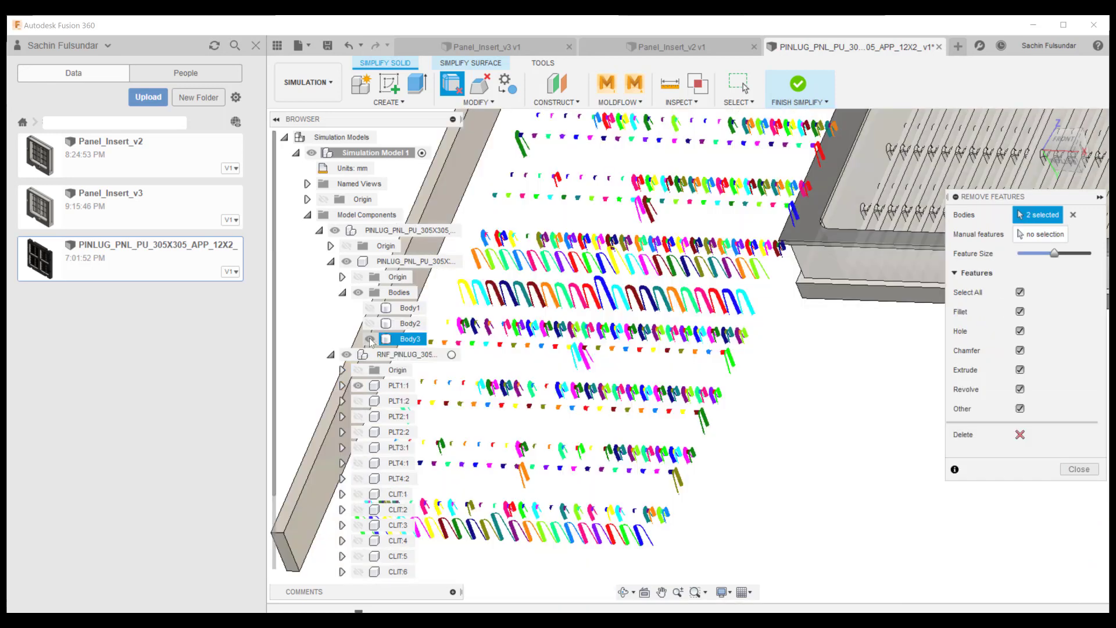
Step: Deselect all feature types for Remove Features and hide the PLT1:1 insert so only the quarter panel is shown
{"action": "left_click", "coordinate": [370, 339]}
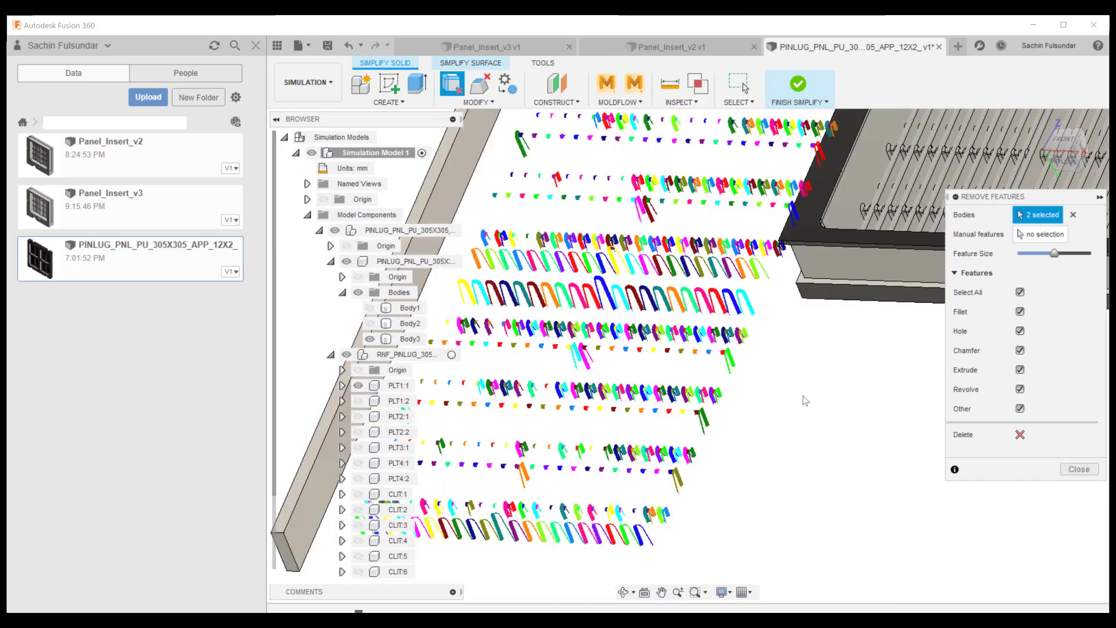
{"action": "left_click", "coordinate": [1020, 293]}
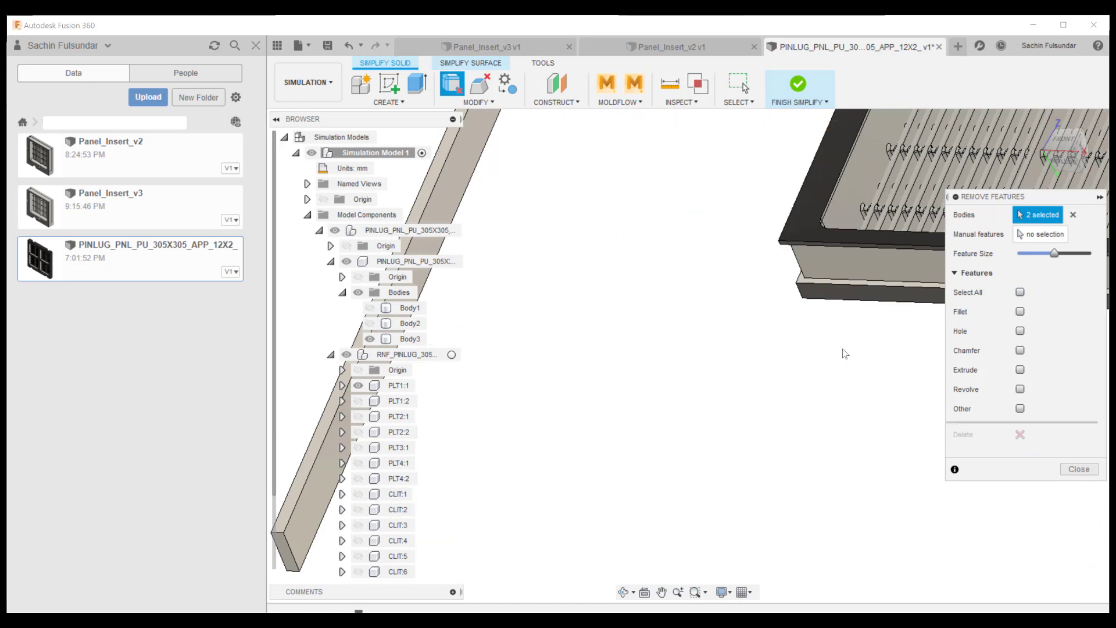
{"action": "left_click", "coordinate": [357, 387]}
{"action": "middle_click_drag", "start_coordinate": [655, 396], "coordinate": [353, 600]}
{"action": "left_click", "coordinate": [410, 338]}
{"action": "middle_click_drag", "start_coordinate": [734, 319], "coordinate": [821, 335], "text": "shift"}
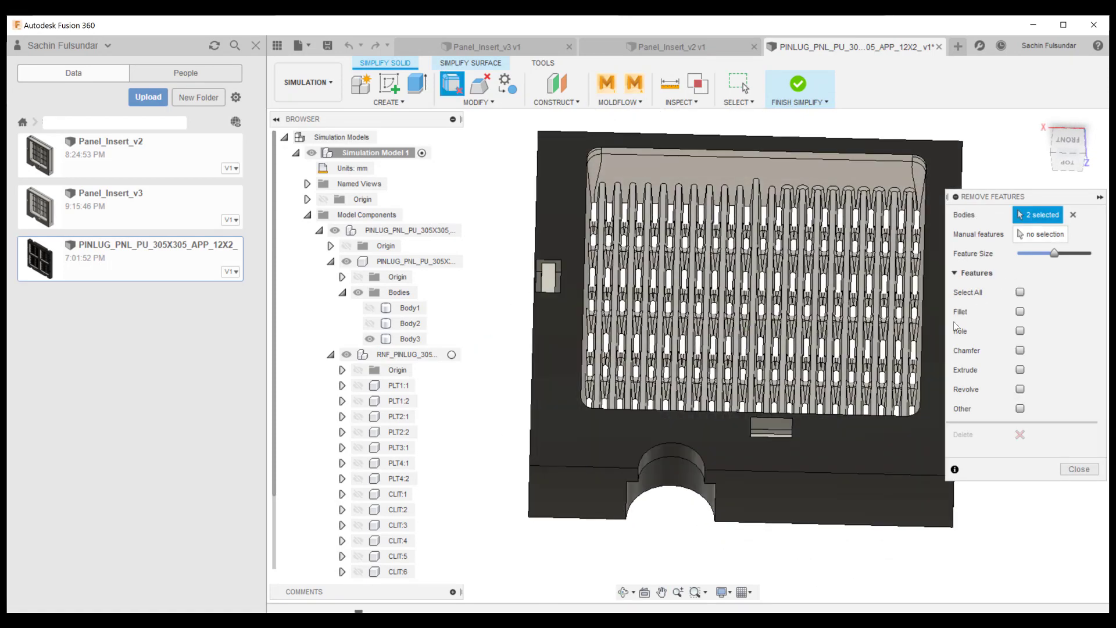
{"action": "left_click", "coordinate": [906, 445]}
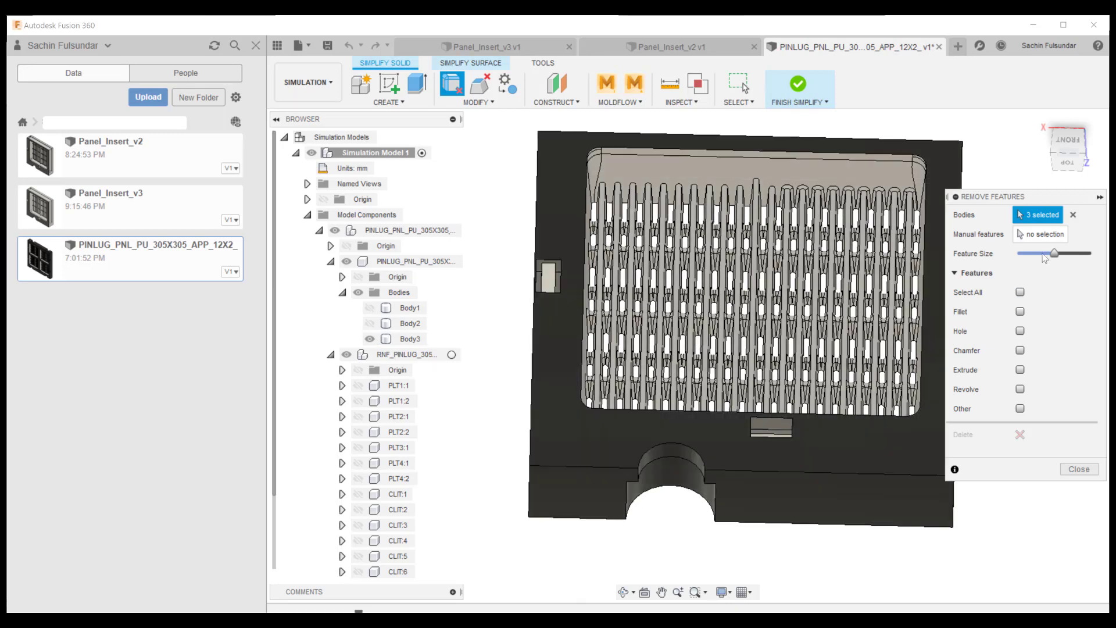
Step: Reset the body selection to only the quarter panel Body3 and restrict the feature detection to fillets
{"action": "left_click", "coordinate": [1073, 215]}
{"action": "left_click", "coordinate": [1020, 313]}
{"action": "middle_click_drag", "start_coordinate": [812, 225], "coordinate": [705, 330], "text": "shift"}
{"action": "scroll", "coordinate": [705, 330], "scroll_direction": "up", "scroll_amount": 5}
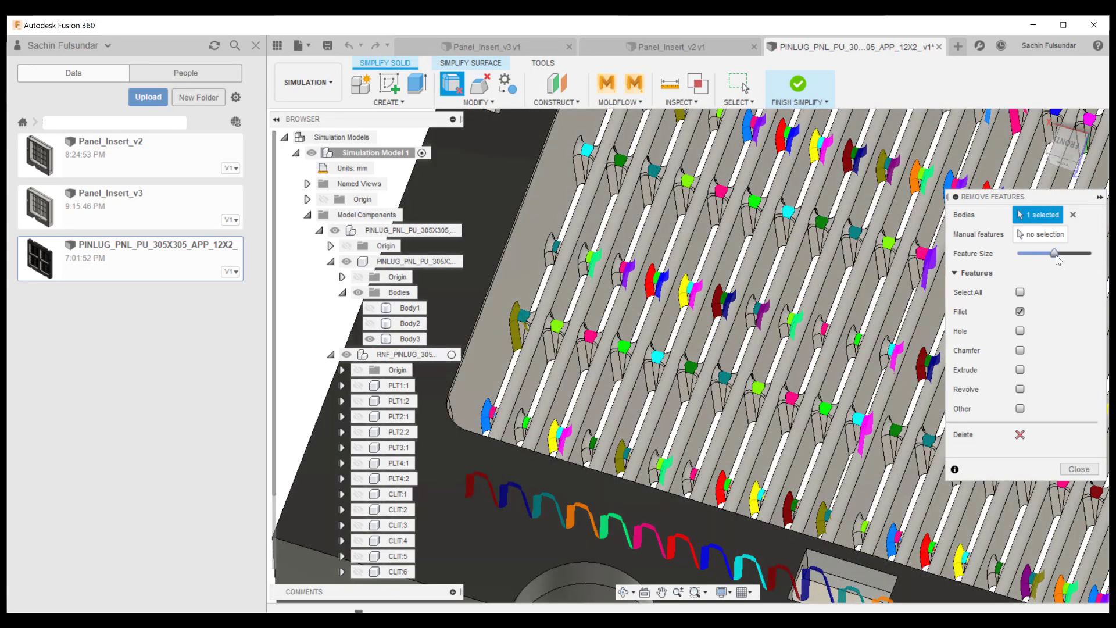
Step: Try a larger and a much smaller feature size for the fillet detection, and close Remove Features without deleting anything
{"action": "mouse_move", "coordinate": [1058, 260]}
{"action": "left_mouse_down"}
{"action": "mouse_move", "coordinate": [1044, 260]}
{"action": "mouse_move", "coordinate": [1069, 261]}
{"action": "left_mouse_up"}
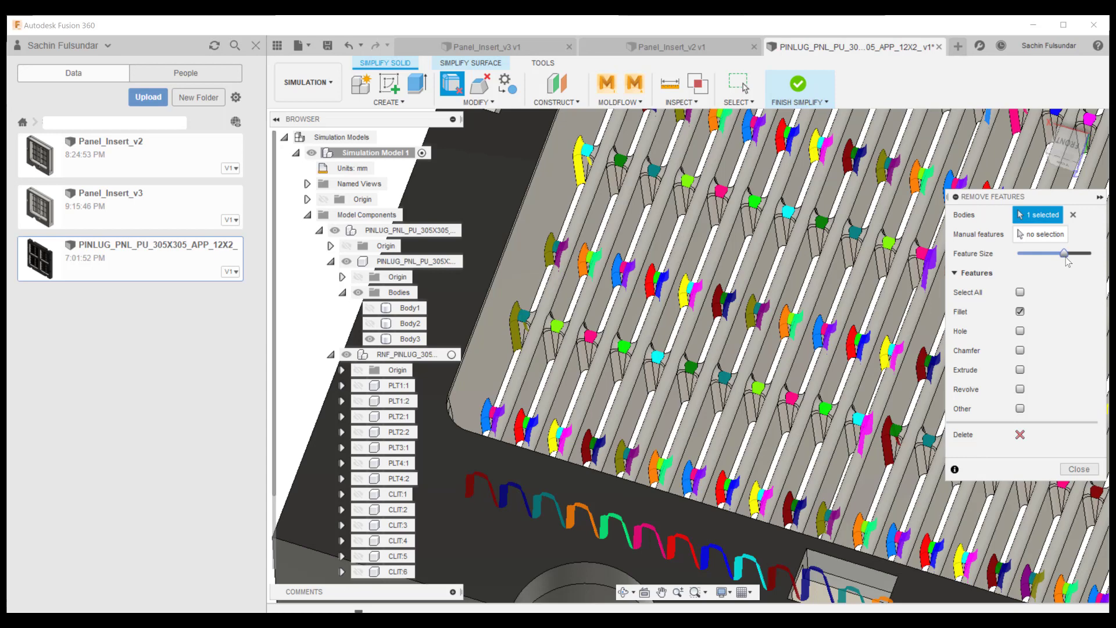
{"action": "left_click_drag", "start_coordinate": [1068, 262], "coordinate": [1030, 258]}
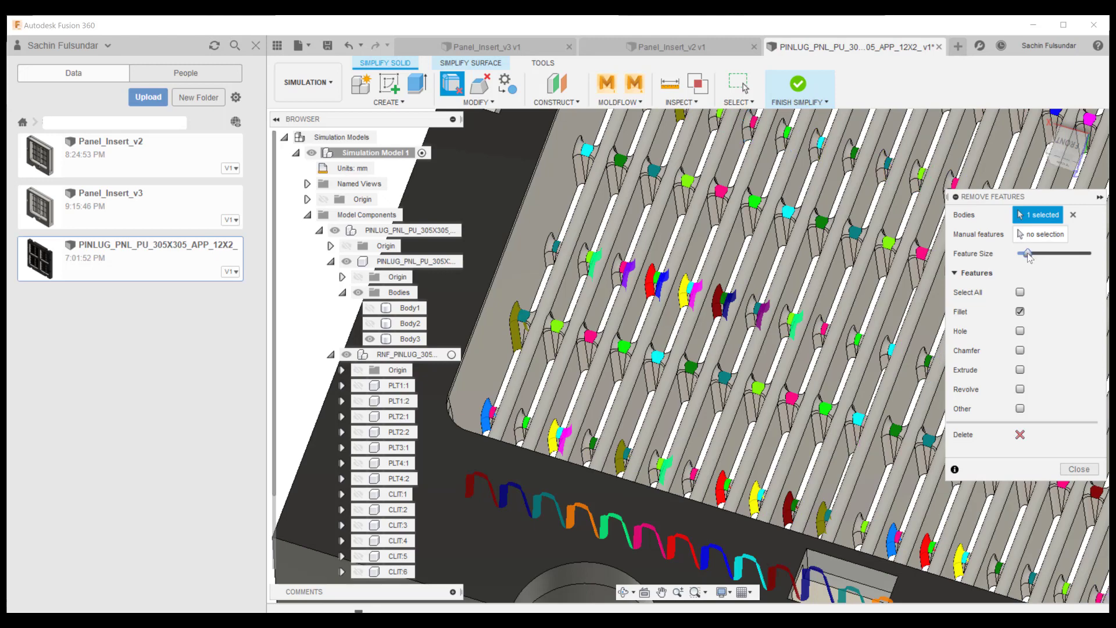
{"action": "scroll", "coordinate": [638, 295], "scroll_direction": "down", "scroll_amount": 4}
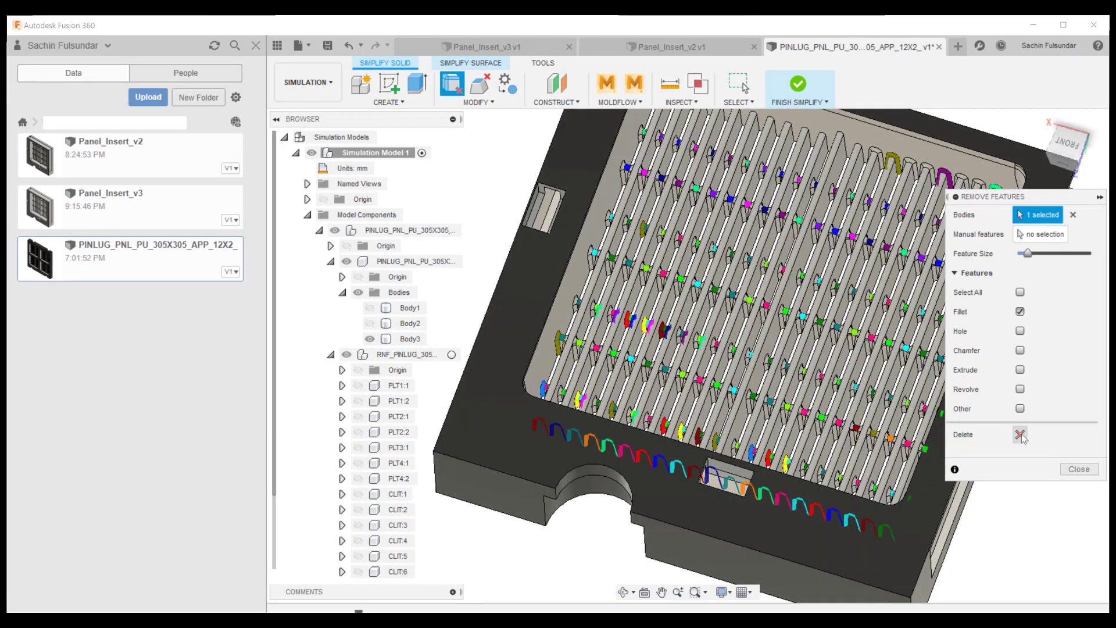
{"action": "middle_click_drag", "start_coordinate": [816, 447], "coordinate": [713, 348], "text": "shift"}
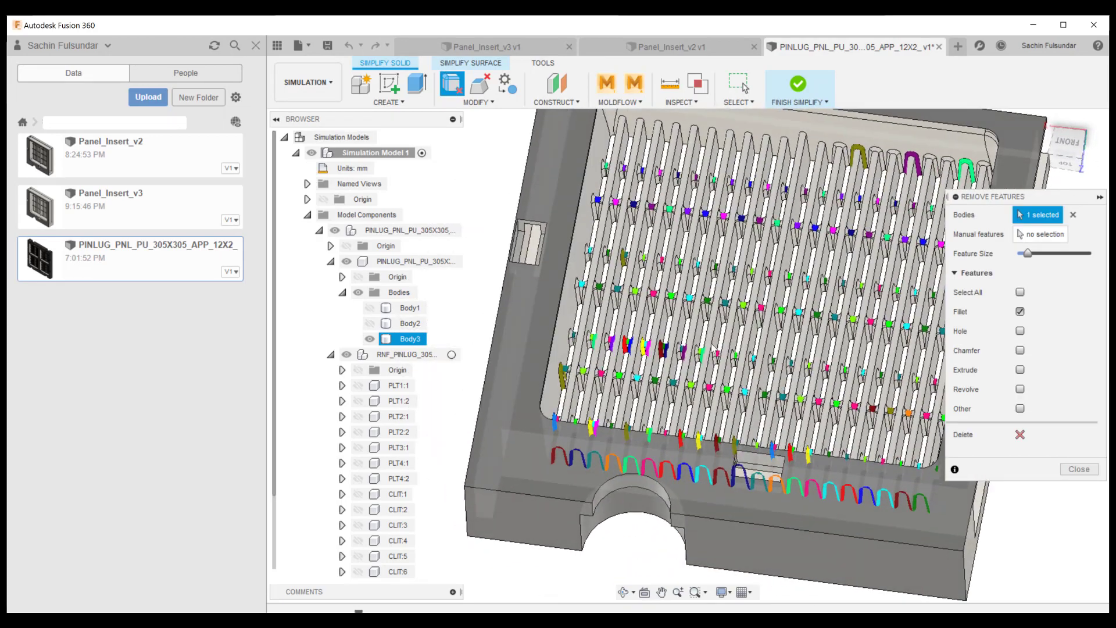
{"action": "left_click", "coordinate": [1078, 470]}
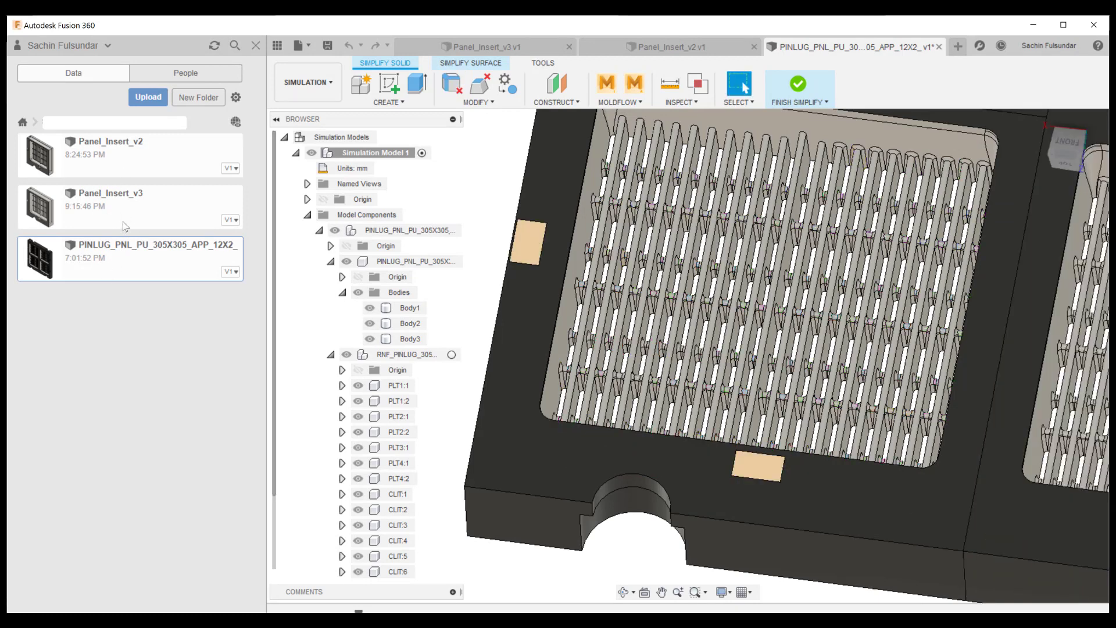
Step: Open the Panel_Insert_v3 design and examine its simplified ribs from several angles
{"action": "left_click", "coordinate": [125, 215]}
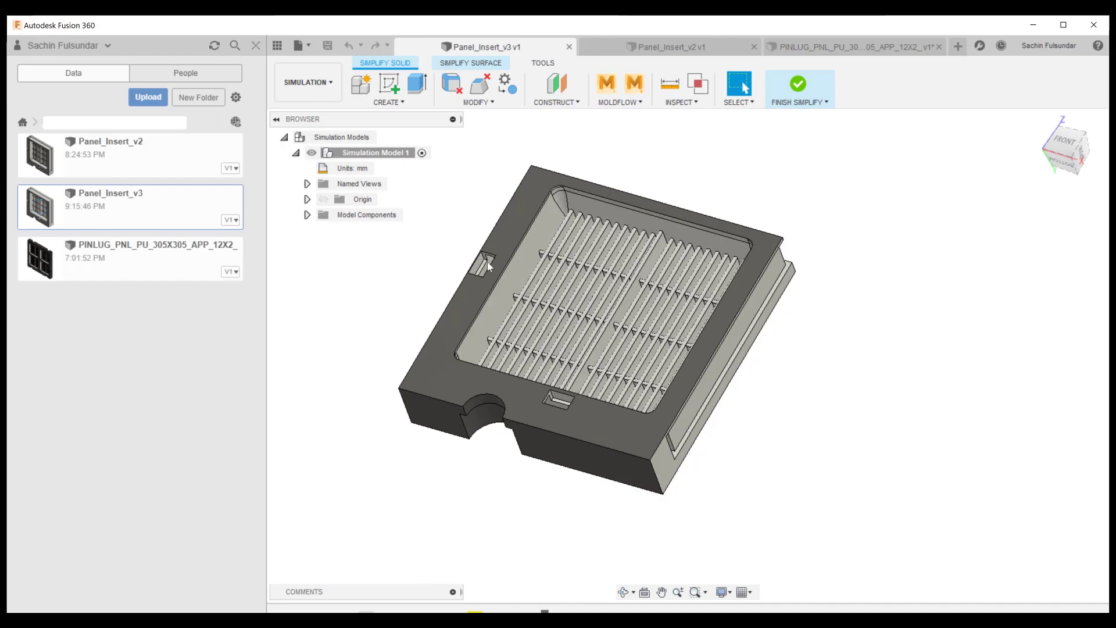
{"action": "middle_click_drag", "start_coordinate": [557, 311], "coordinate": [527, 326], "text": "shift"}
{"action": "scroll", "coordinate": [529, 328], "scroll_direction": "up", "scroll_amount": 5}
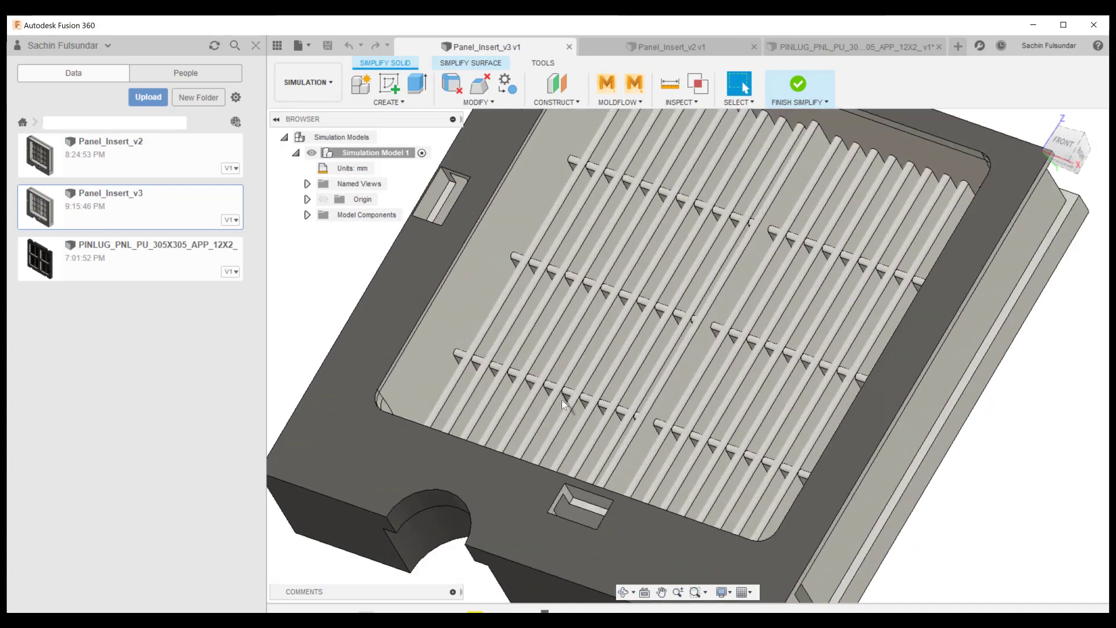
{"action": "middle_click_drag", "start_coordinate": [561, 399], "coordinate": [669, 321], "text": "shift"}
{"action": "middle_click_drag", "start_coordinate": [714, 276], "coordinate": [770, 350]}
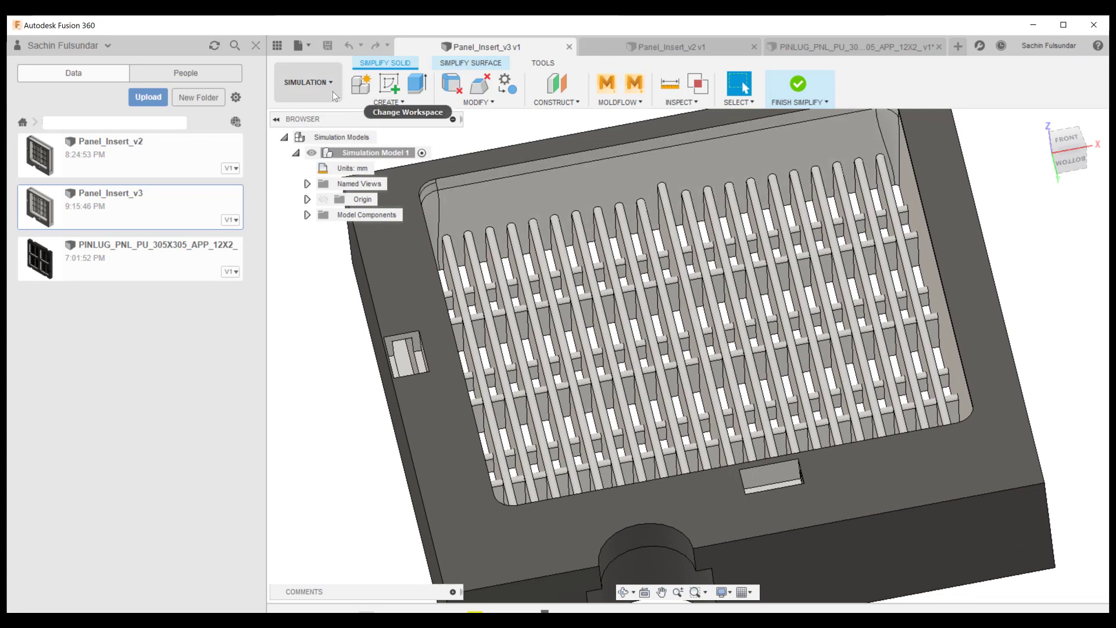
Step: Send the simplified Panel_Insert_v3 model to Moldflow Insight for simulation
{"action": "left_click", "coordinate": [332, 92]}
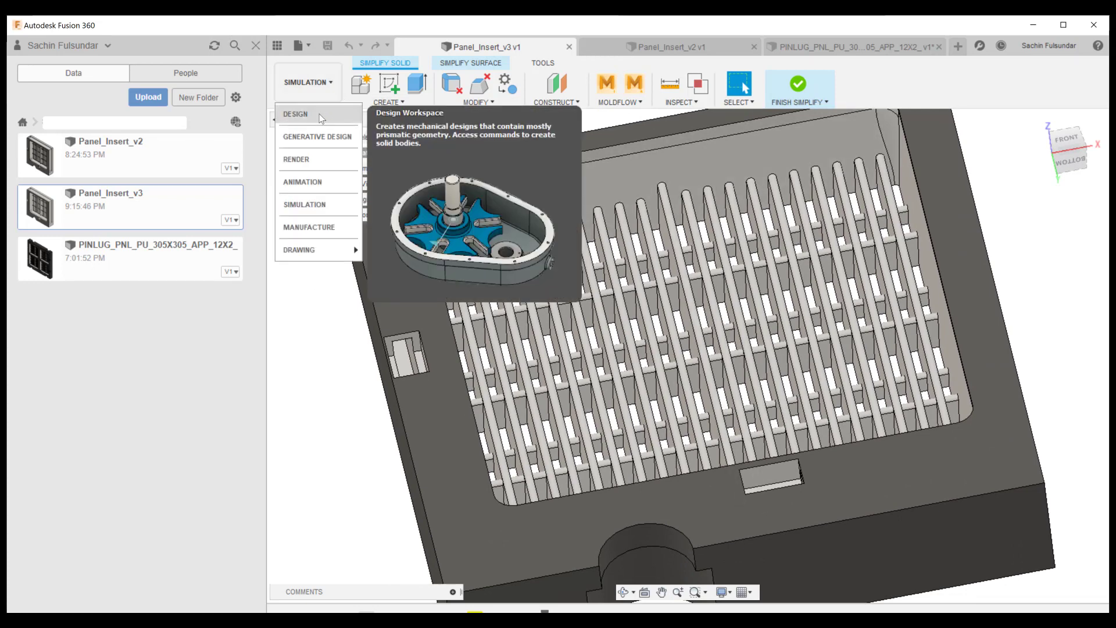
{"action": "left_click", "coordinate": [1008, 220]}
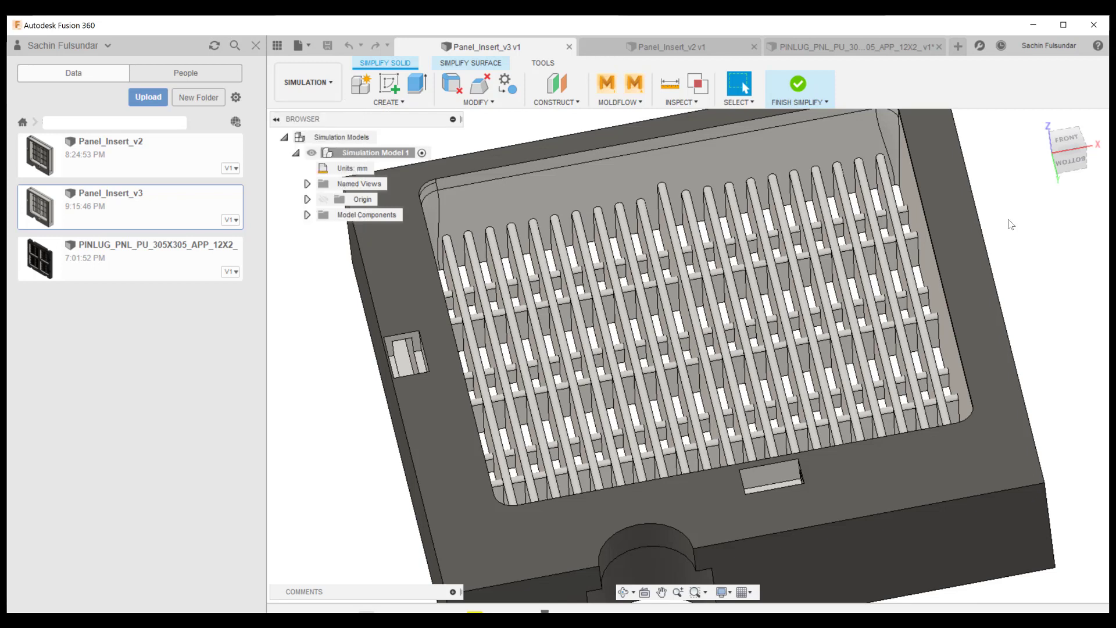
{"action": "left_click", "coordinate": [632, 106]}
{"action": "left_click", "coordinate": [632, 104]}
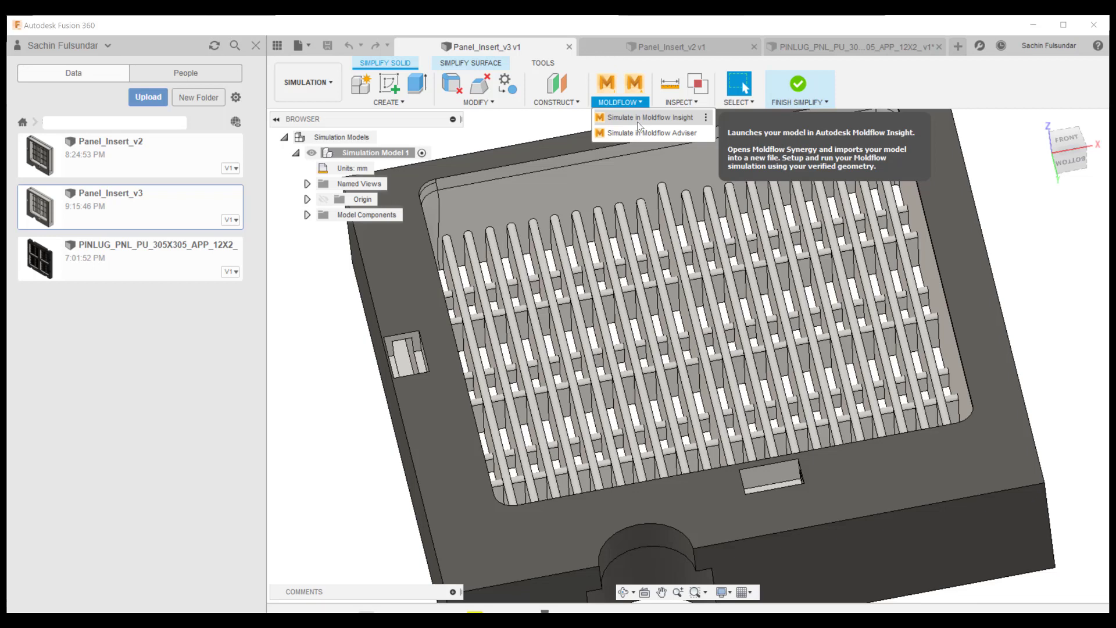
{"action": "left_click", "coordinate": [637, 120]}
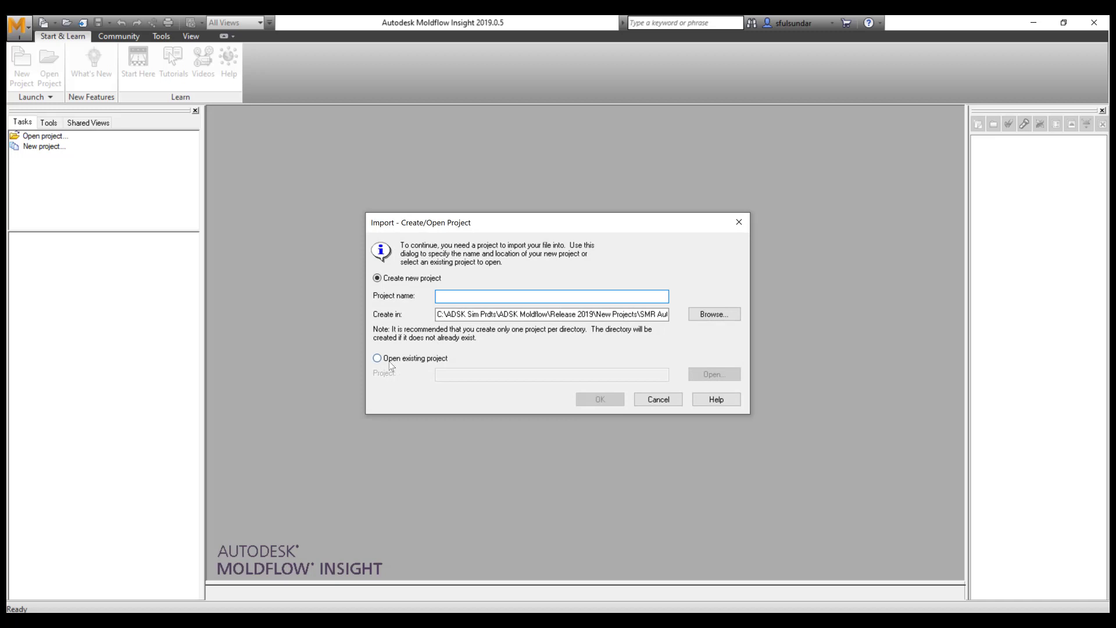
Step: Review the options to create a new project or open an existing one for the import, and cancel it
{"action": "left_click", "coordinate": [389, 360]}
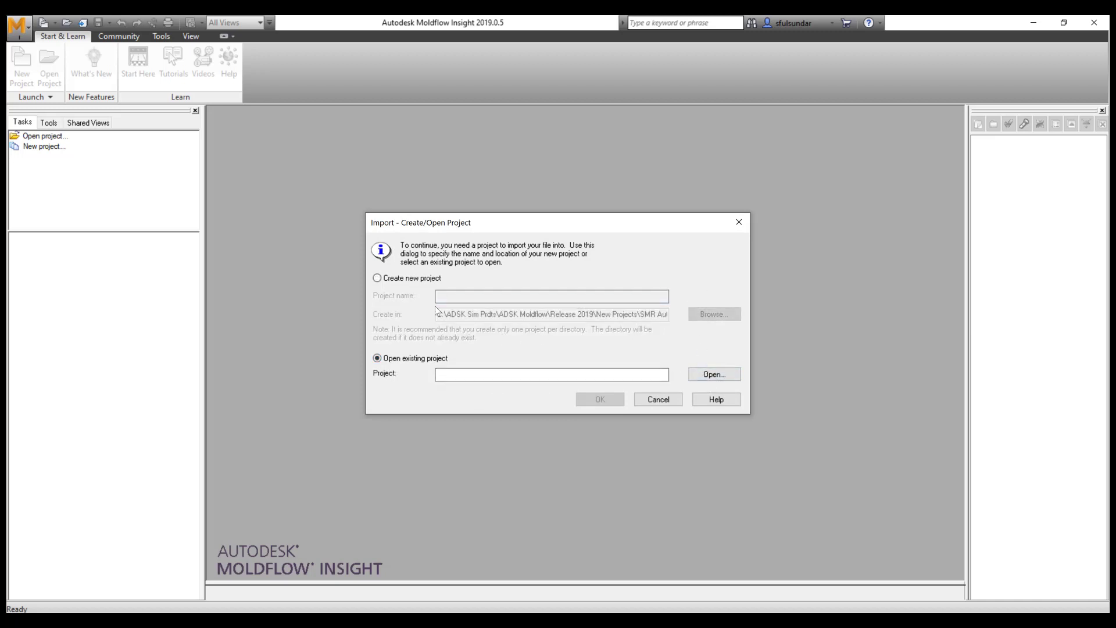
{"action": "left_click", "coordinate": [404, 282]}
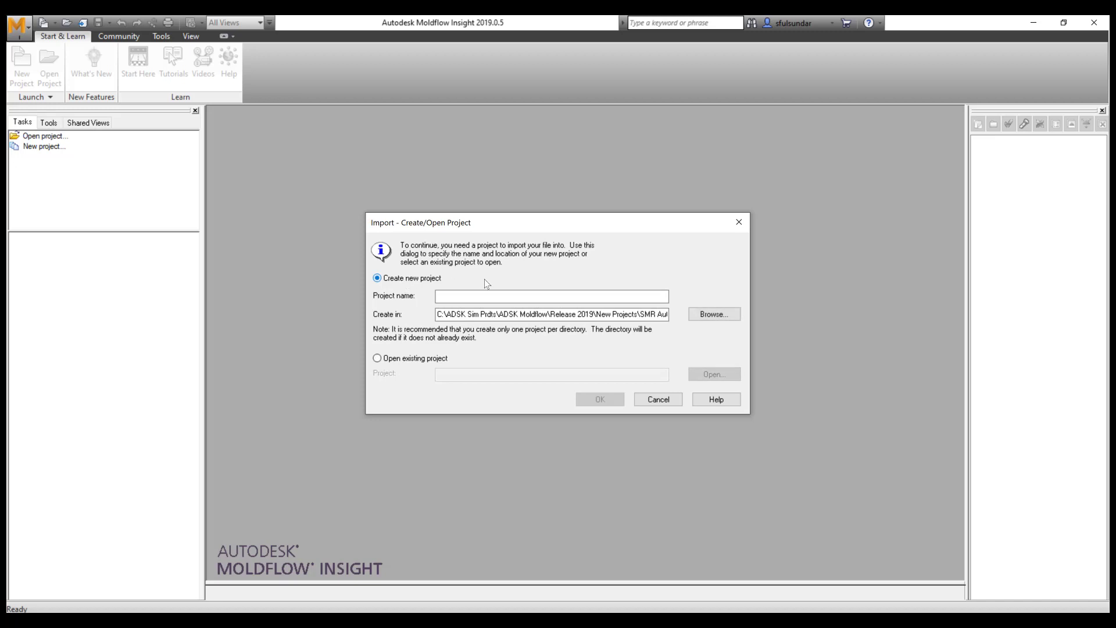
{"action": "left_click", "coordinate": [671, 400]}
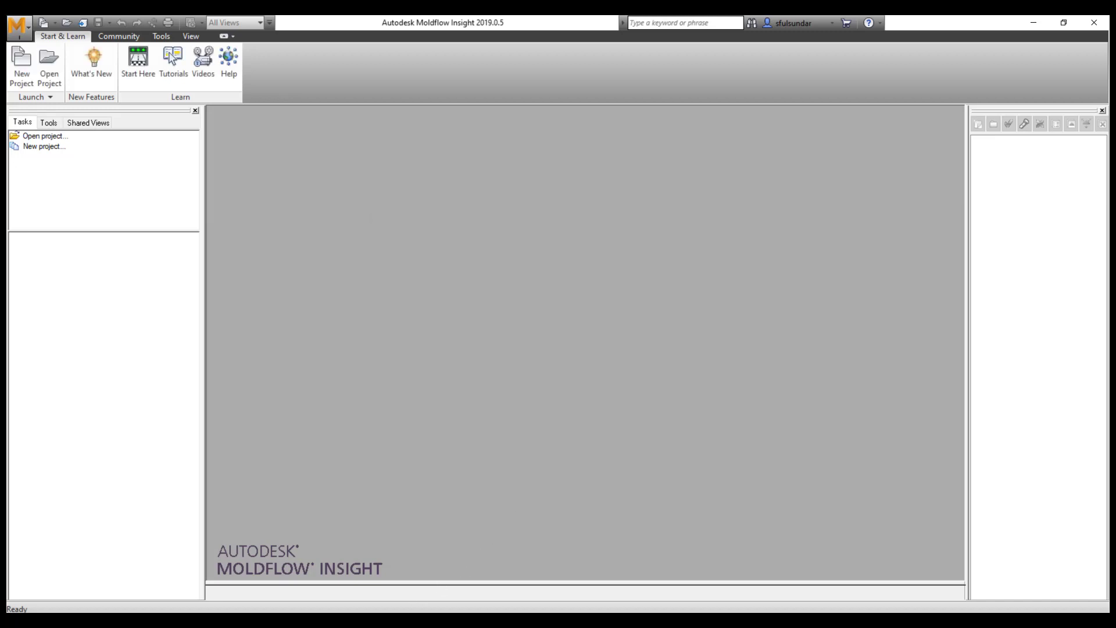
Step: Switch to the Moldflow Insight window with the Panel project and bring the whole Part_01 quarter panel into view
{"action": "mouse_move", "coordinate": [376, 619]}
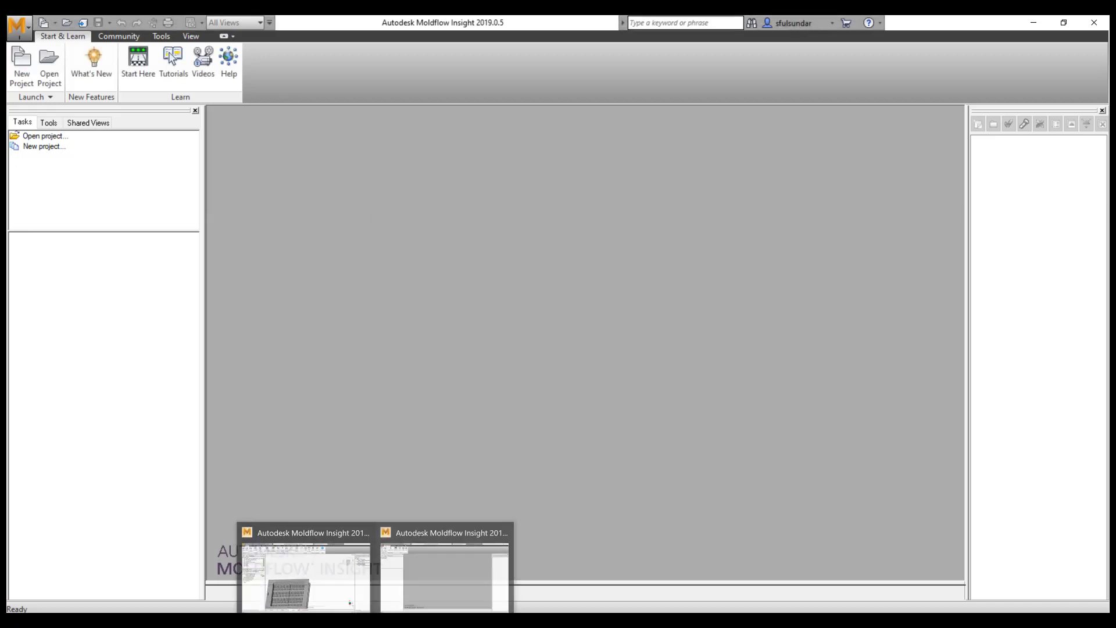
{"action": "left_click", "coordinate": [336, 587]}
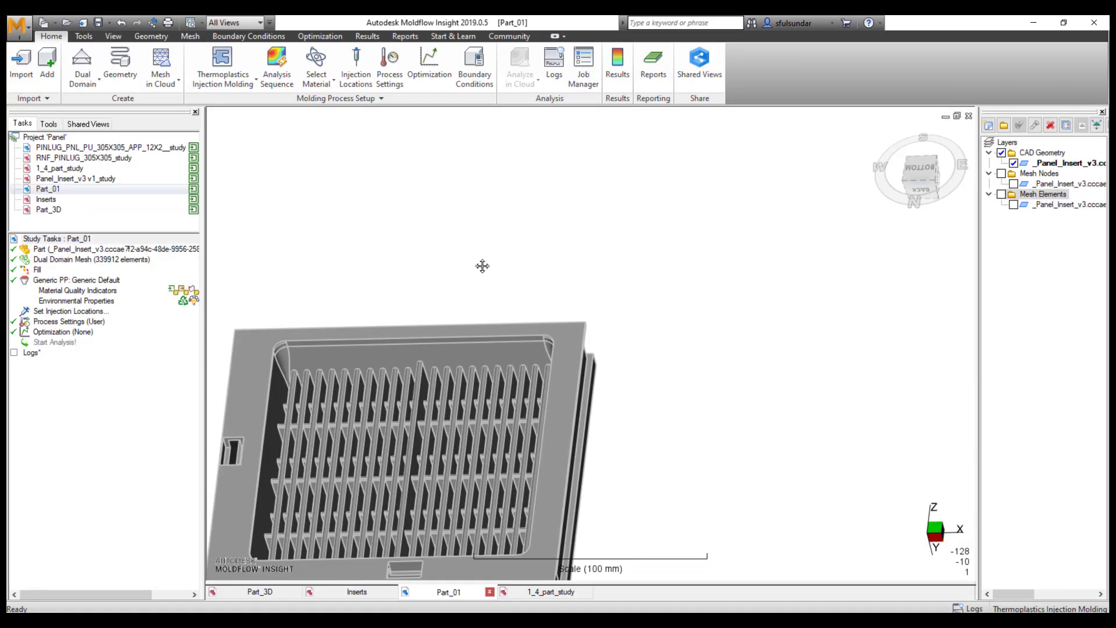
{"action": "middle_click_drag", "start_coordinate": [483, 266], "coordinate": [619, 133]}
{"action": "mouse_move", "coordinate": [581, 237]}
{"action": "middle_mouse_down"}
{"action": "mouse_move", "coordinate": [565, 254]}
{"action": "mouse_move", "coordinate": [598, 235]}
{"action": "mouse_move", "coordinate": [587, 273]}
{"action": "middle_mouse_up"}
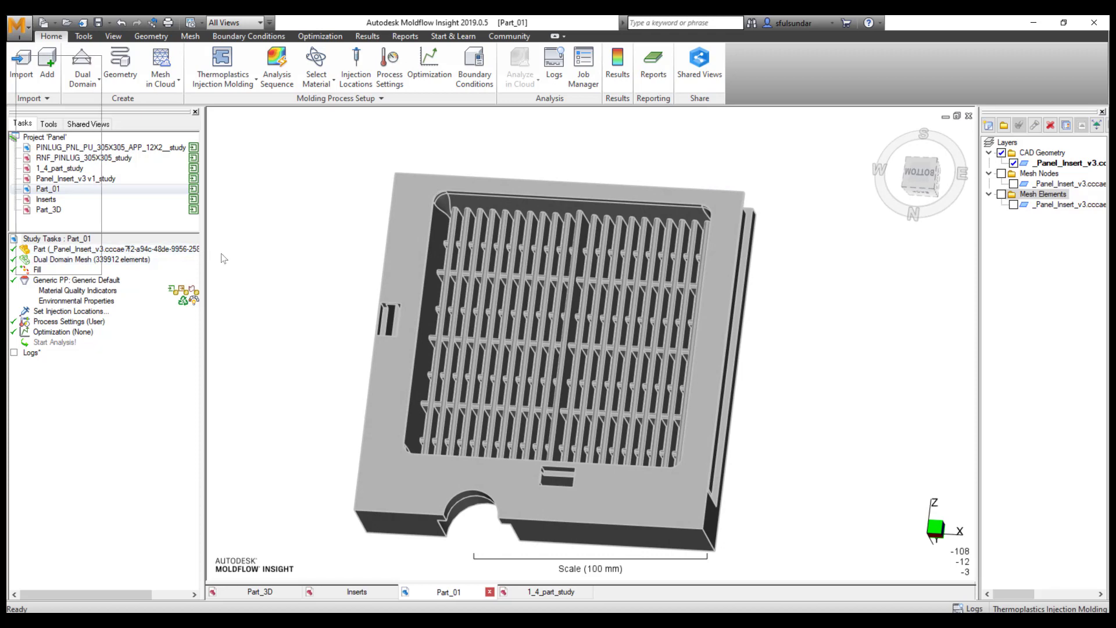
Step: Check the part's full file name in the study tasks, narrow that pane, and widen the Layers pane for the layer names
{"action": "left_click_drag", "start_coordinate": [203, 259], "coordinate": [256, 259]}
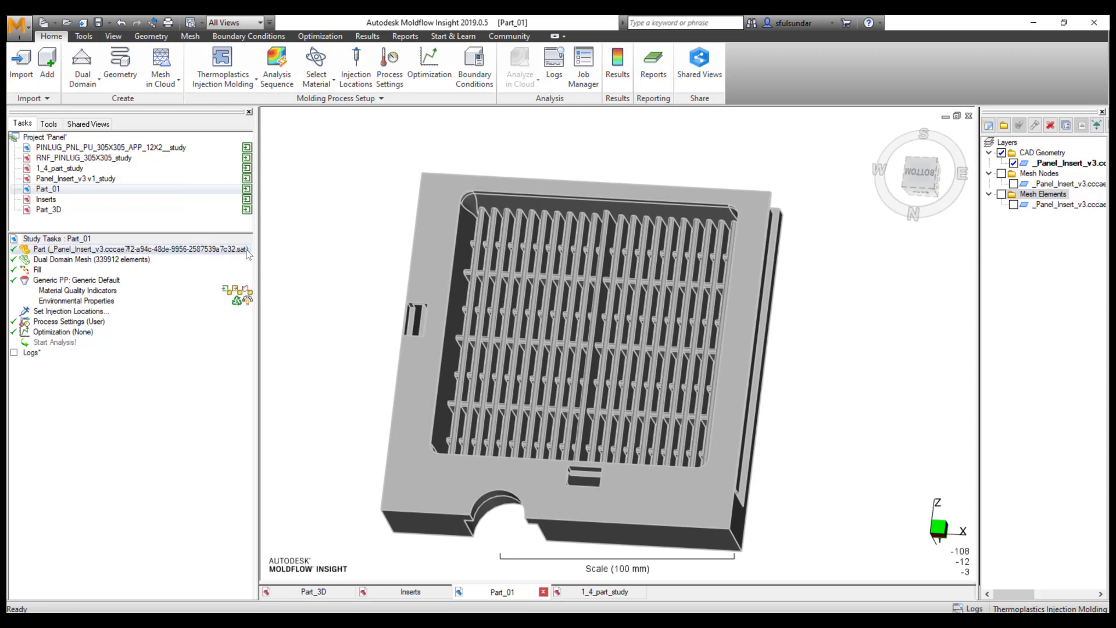
{"action": "left_click_drag", "start_coordinate": [257, 252], "coordinate": [145, 254]}
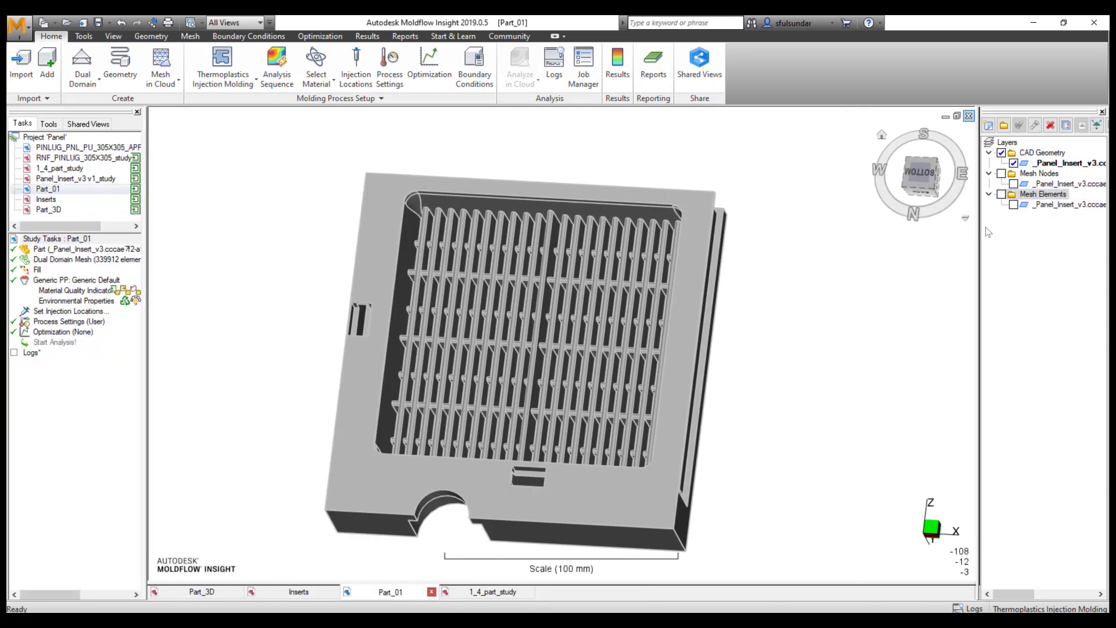
{"action": "left_click_drag", "start_coordinate": [980, 227], "coordinate": [897, 227]}
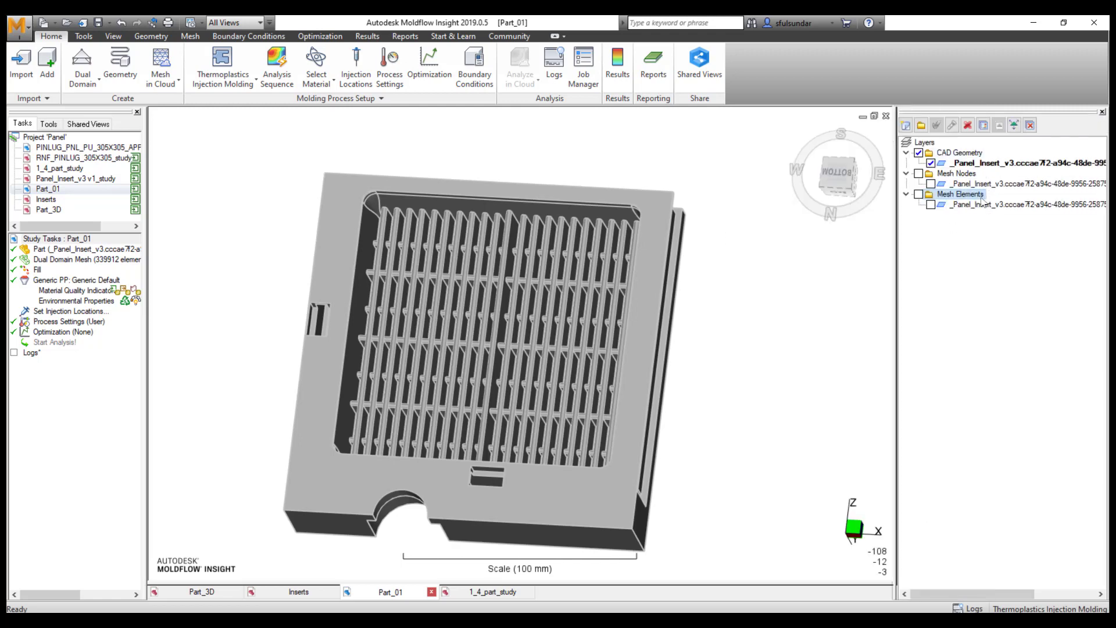
Step: Examine the Part_01 CAD geometry from several angles and show its mesh elements layer to inspect the Dual Domain mesh
{"action": "middle_click_drag", "start_coordinate": [547, 402], "coordinate": [727, 349]}
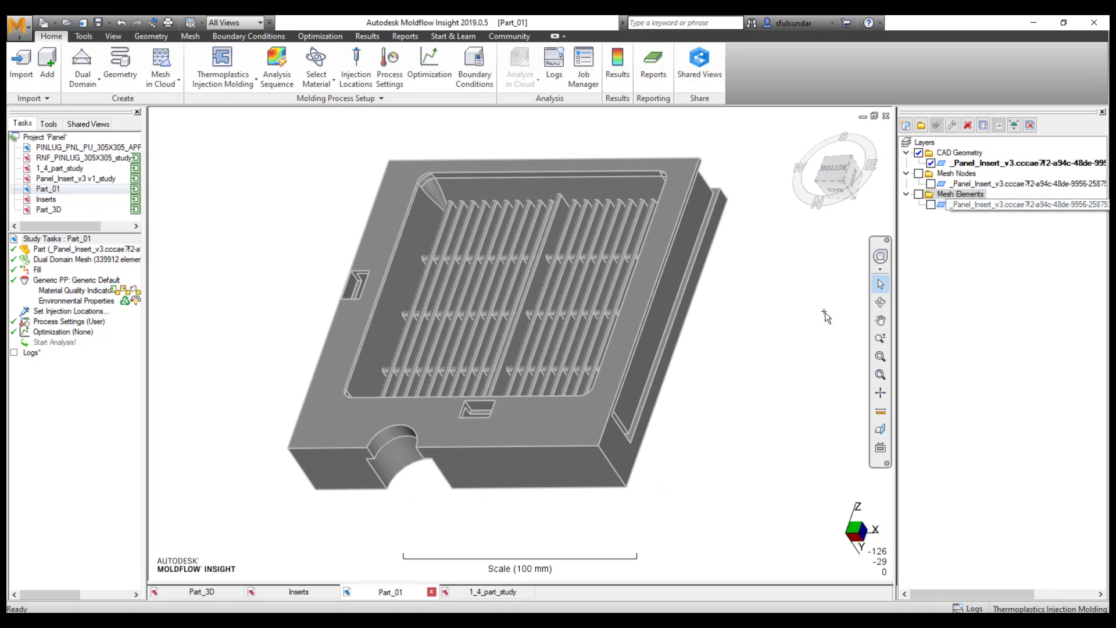
{"action": "middle_click_drag", "start_coordinate": [595, 379], "coordinate": [562, 416], "text": "shift"}
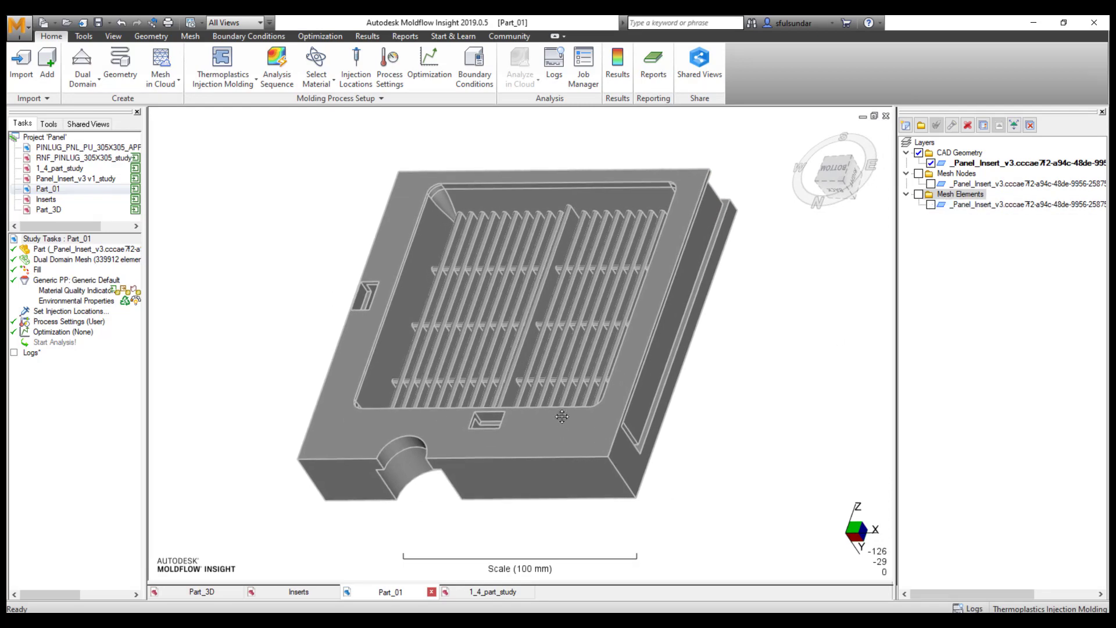
{"action": "middle_click_drag", "start_coordinate": [706, 443], "coordinate": [618, 467], "text": "shift"}
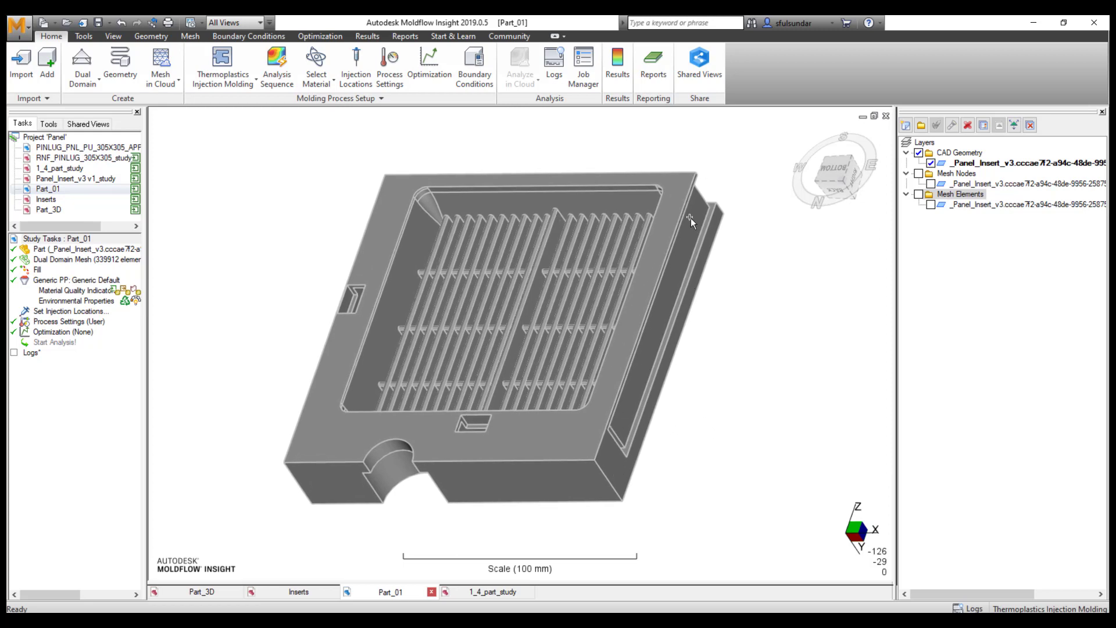
{"action": "middle_click_drag", "start_coordinate": [675, 200], "coordinate": [700, 222]}
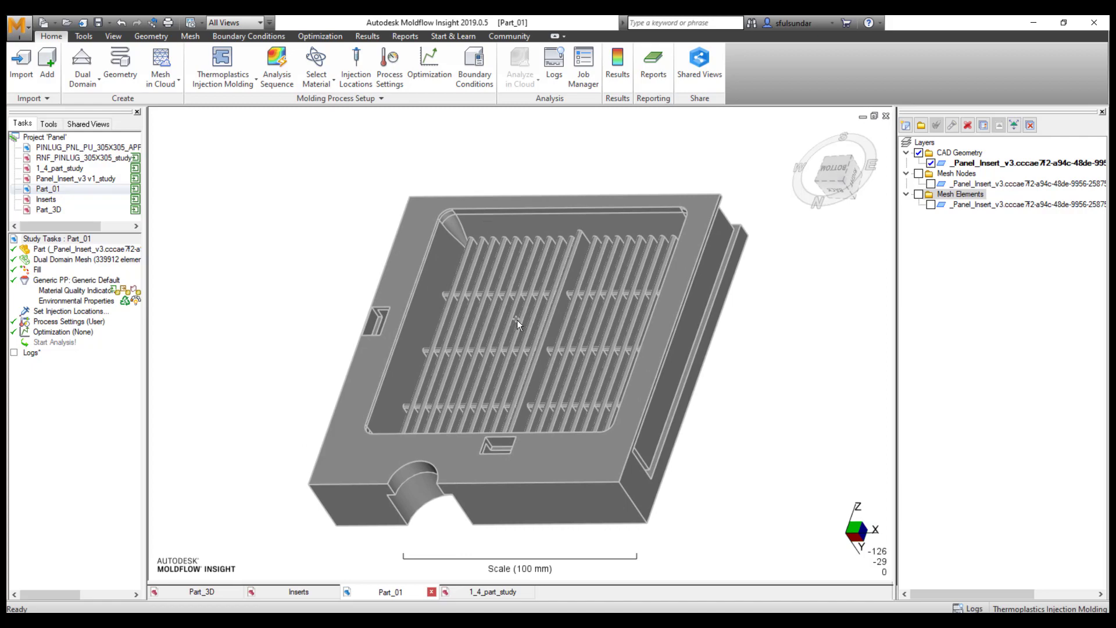
{"action": "middle_click_drag", "start_coordinate": [489, 223], "coordinate": [735, 215]}
{"action": "left_click", "coordinate": [930, 205]}
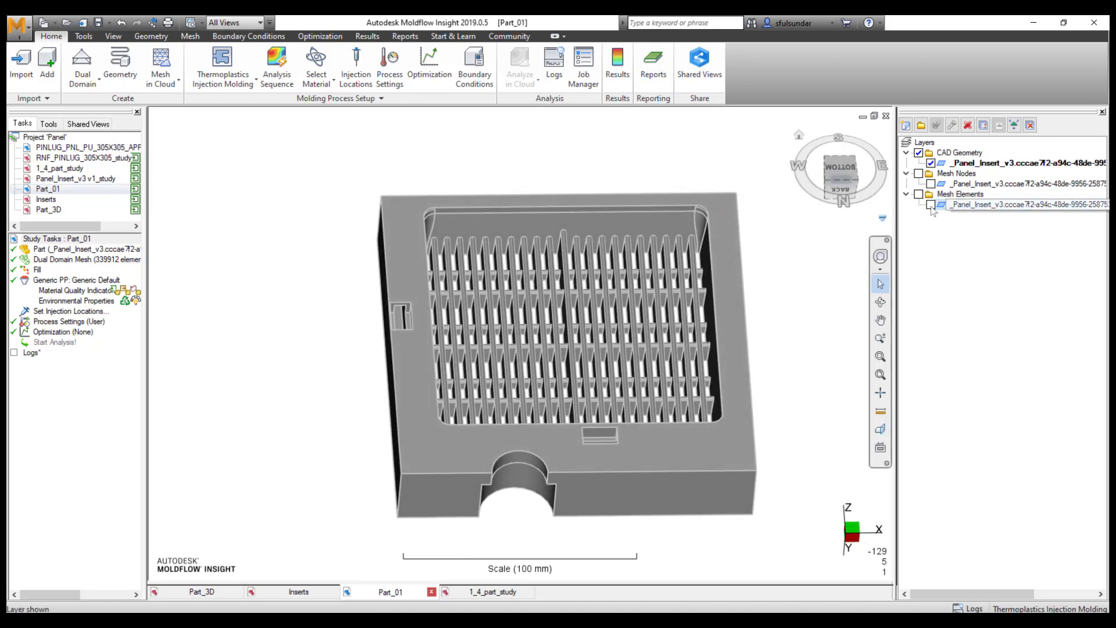
{"action": "middle_click_drag", "start_coordinate": [749, 315], "coordinate": [640, 363]}
{"action": "scroll", "coordinate": [646, 323], "scroll_direction": "down", "scroll_amount": 3}
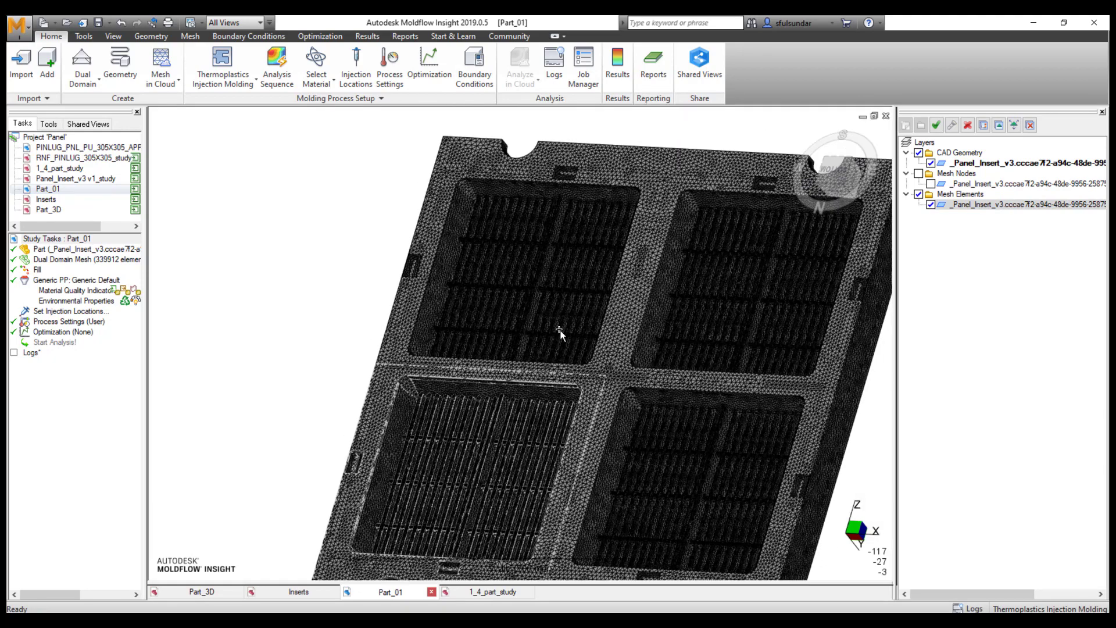
{"action": "mouse_move", "coordinate": [576, 325]}
{"action": "middle_mouse_down"}
{"action": "mouse_move", "coordinate": [576, 186]}
{"action": "mouse_move", "coordinate": [639, 244]}
{"action": "mouse_move", "coordinate": [730, 289]}
{"action": "mouse_move", "coordinate": [725, 257]}
{"action": "mouse_move", "coordinate": [585, 256]}
{"action": "mouse_move", "coordinate": [568, 186]}
{"action": "mouse_move", "coordinate": [576, 207]}
{"action": "mouse_move", "coordinate": [515, 335]}
{"action": "middle_mouse_up"}
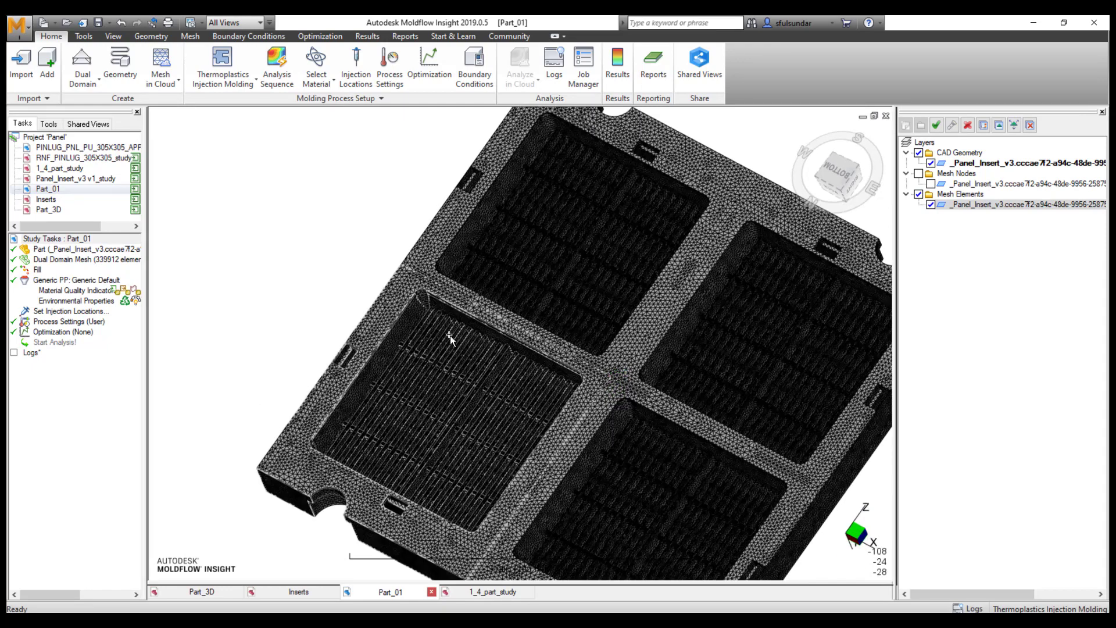
Step: Open the Part_3D study and the Inserts study and examine their 3D meshes, looking closely at the insert frame's crossing
{"action": "double_click", "coordinate": [52, 210]}
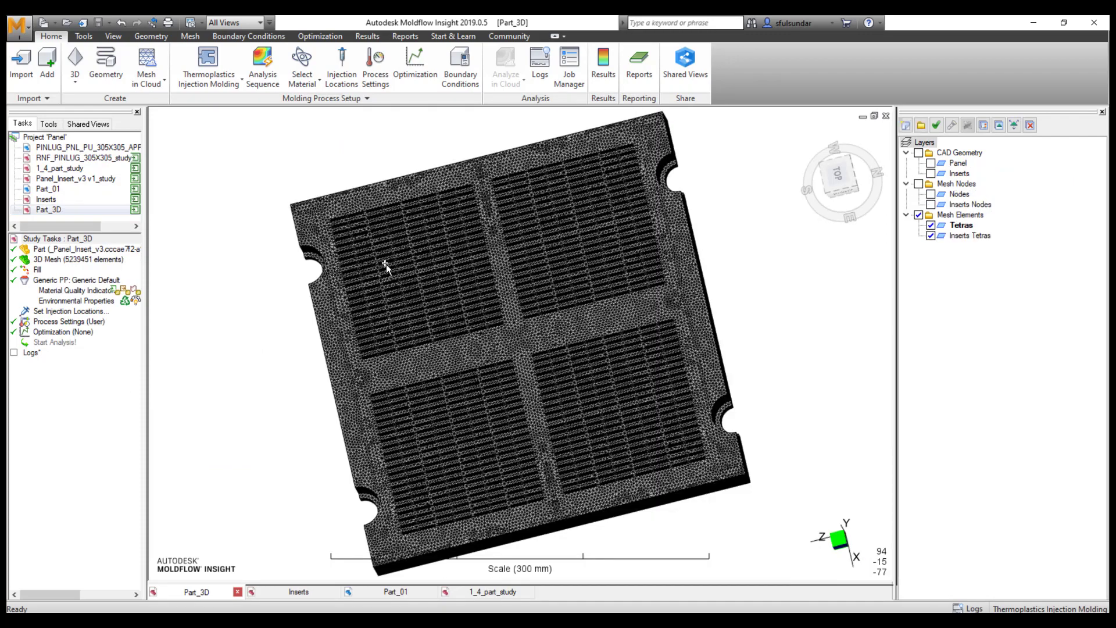
{"action": "middle_click_drag", "start_coordinate": [515, 360], "coordinate": [553, 244]}
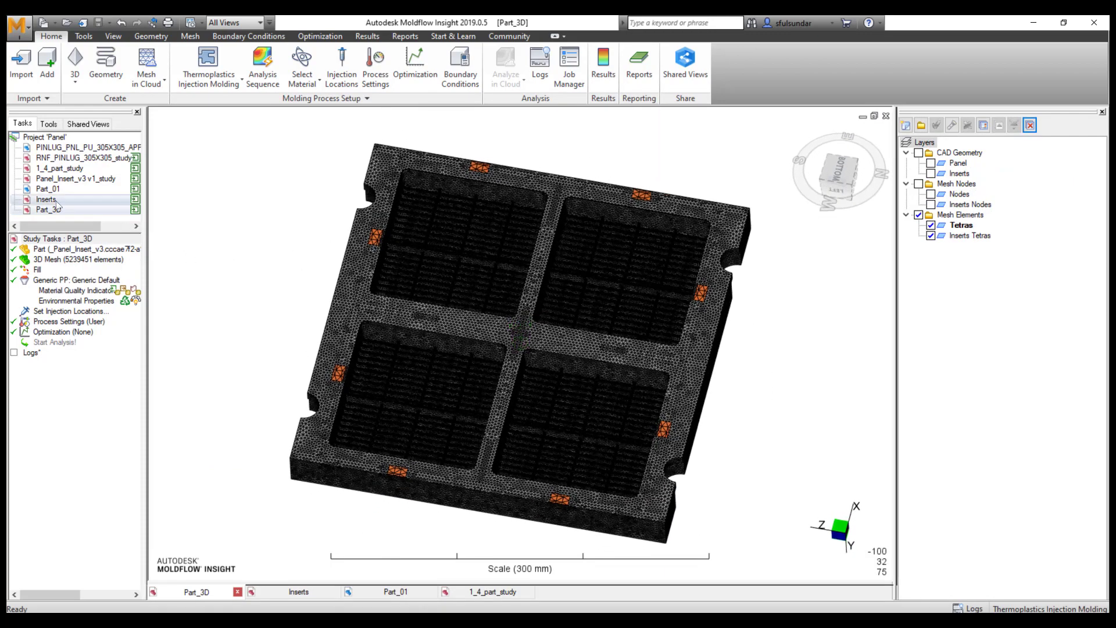
{"action": "double_click", "coordinate": [47, 200]}
{"action": "middle_click_drag", "start_coordinate": [460, 285], "coordinate": [531, 356]}
{"action": "scroll", "coordinate": [500, 390], "scroll_direction": "up", "scroll_amount": 5}
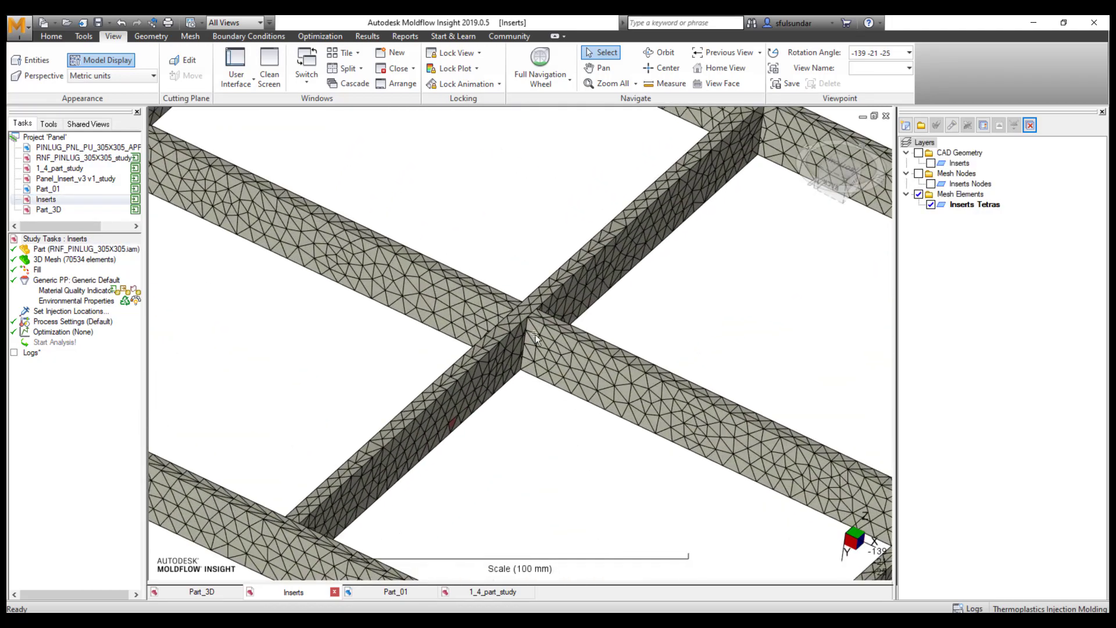
{"action": "mouse_move", "coordinate": [519, 394]}
{"action": "middle_mouse_down"}
{"action": "mouse_move", "coordinate": [489, 394]}
{"action": "mouse_move", "coordinate": [544, 353]}
{"action": "middle_mouse_up"}
{"action": "scroll", "coordinate": [515, 399], "scroll_direction": "down", "scroll_amount": 3}
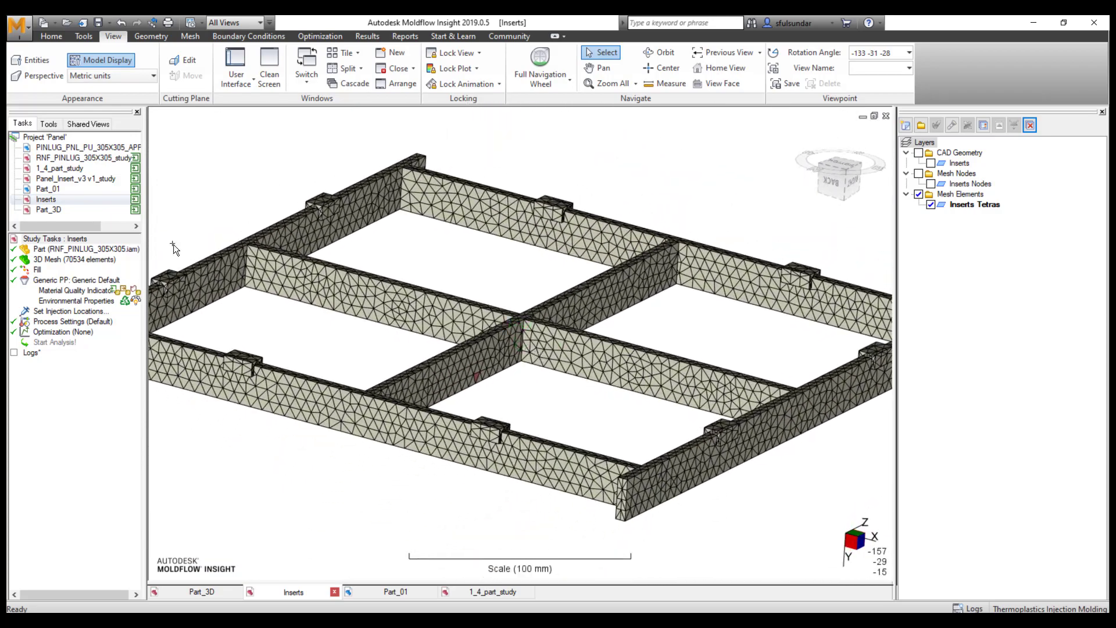
Step: Return to the Part_3D study and examine the combined panel and insert mesh from several angles
{"action": "double_click", "coordinate": [51, 210]}
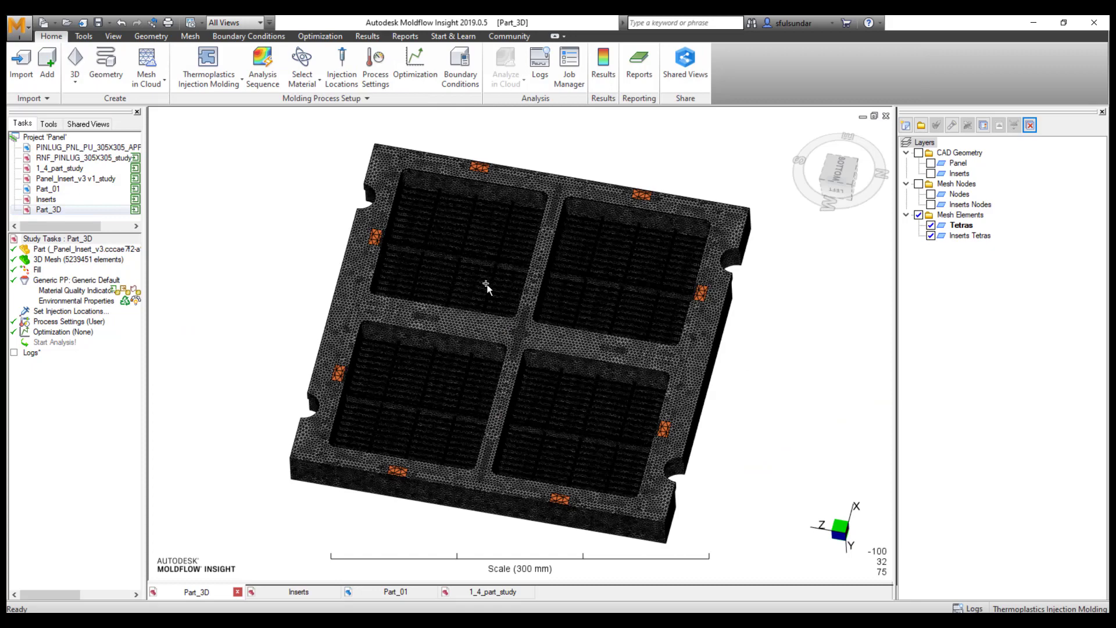
{"action": "middle_click_drag", "start_coordinate": [488, 289], "coordinate": [472, 325]}
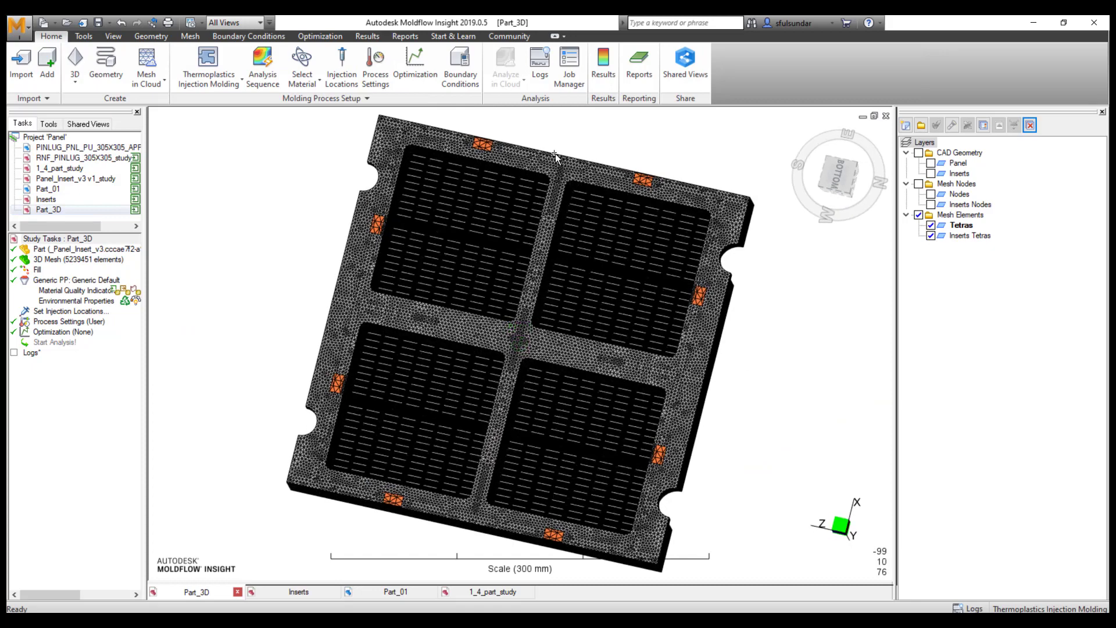
{"action": "mouse_move", "coordinate": [541, 333]}
{"action": "middle_mouse_down"}
{"action": "mouse_move", "coordinate": [361, 316]}
{"action": "mouse_move", "coordinate": [630, 293]}
{"action": "middle_mouse_up"}
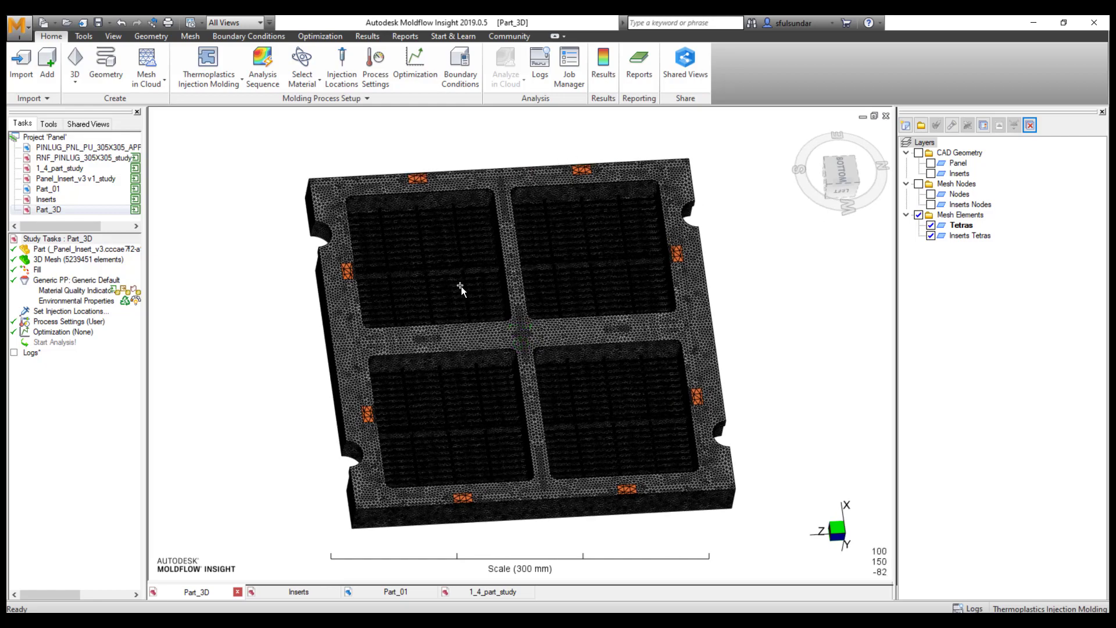
{"action": "middle_click_drag", "start_coordinate": [520, 347], "coordinate": [411, 298]}
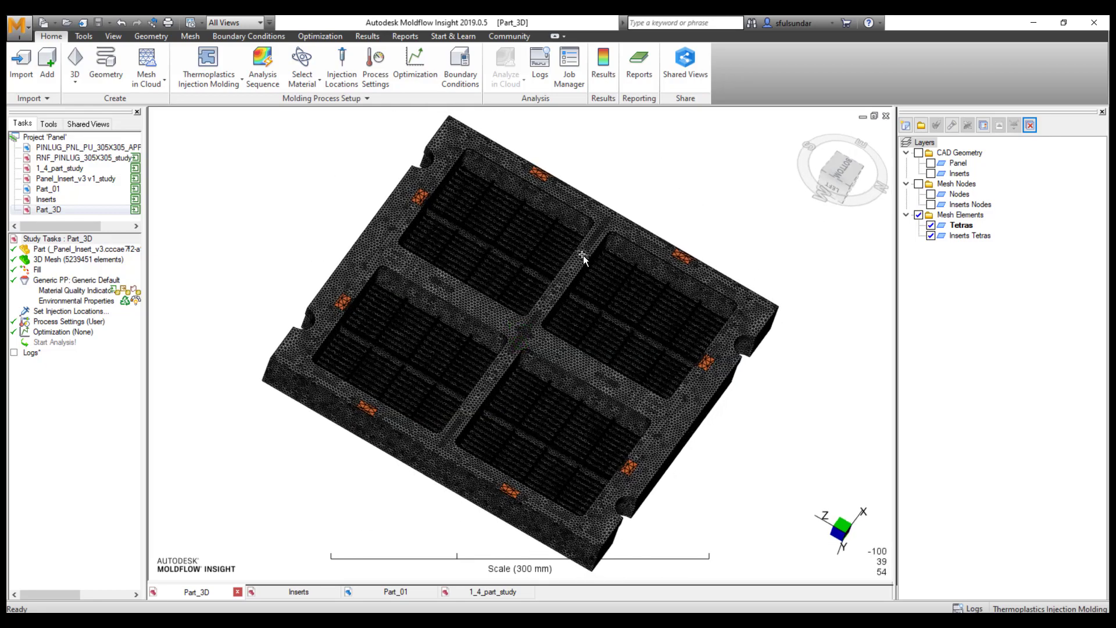
Step: View the Inserts Tetras layer alone in Part_3D, and switch to showing only the panel's Tetras layer
{"action": "left_click", "coordinate": [931, 226]}
{"action": "middle_click_drag", "start_coordinate": [688, 346], "coordinate": [654, 325]}
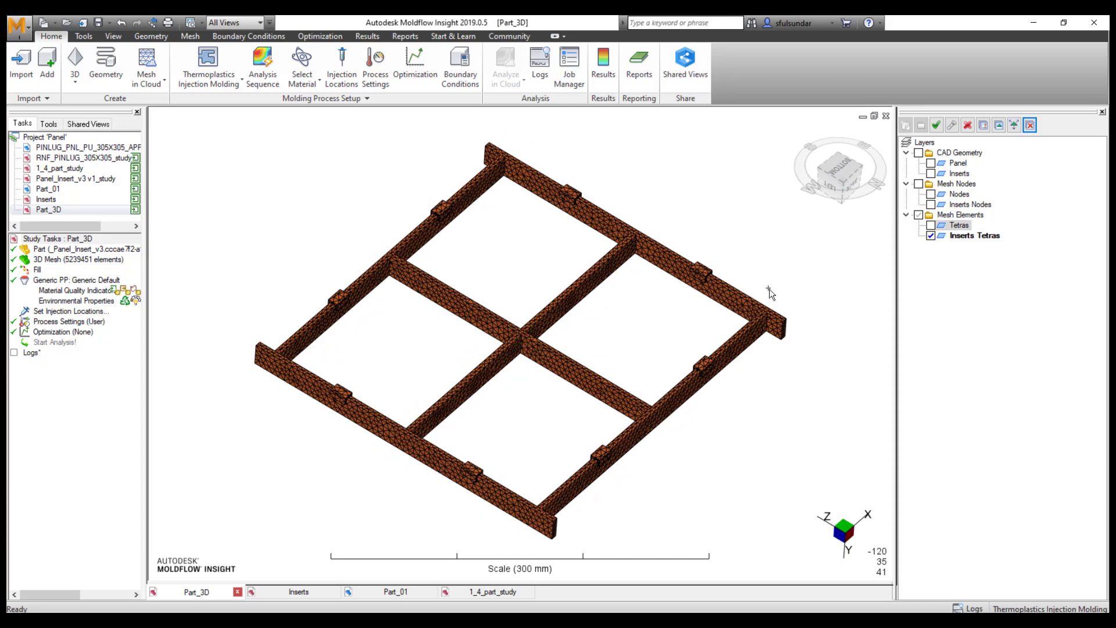
{"action": "left_click", "coordinate": [930, 225]}
{"action": "left_click", "coordinate": [931, 235]}
{"action": "middle_click_drag", "start_coordinate": [660, 342], "coordinate": [674, 323]}
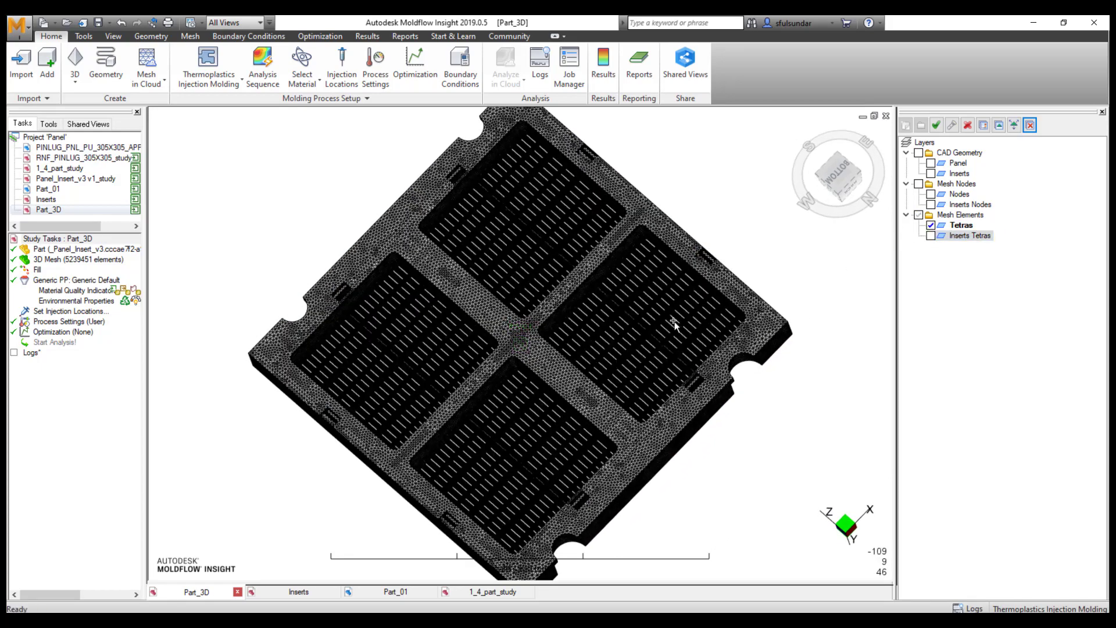
Step: Inspect the panel's tetrahedral mesh up close around the ribs and pocket walls
{"action": "scroll", "coordinate": [674, 324], "scroll_direction": "up", "scroll_amount": 5}
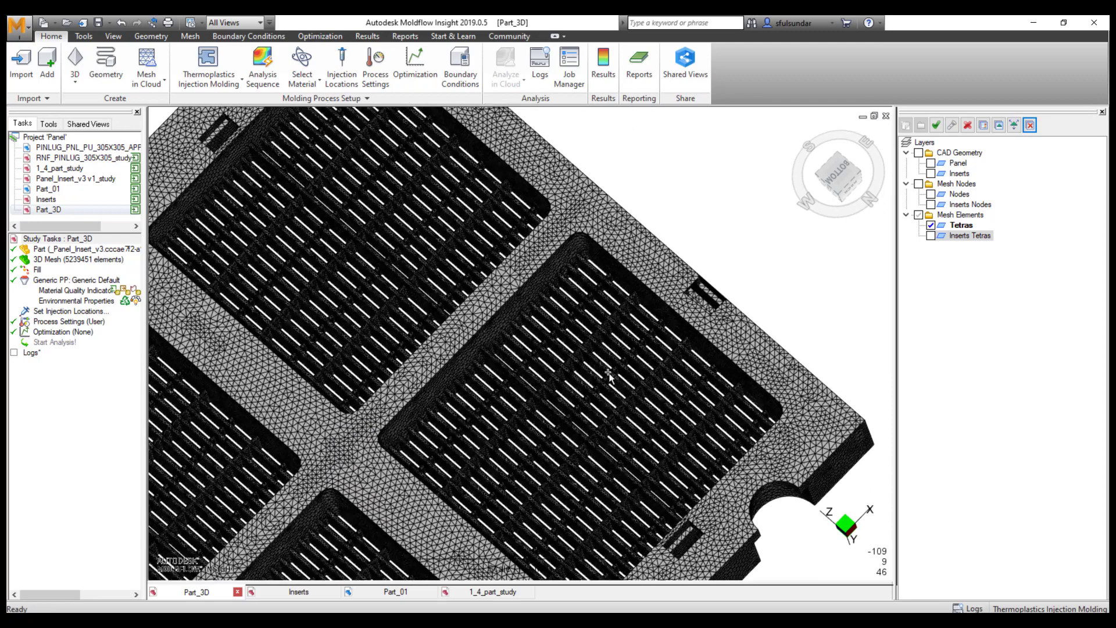
{"action": "scroll", "coordinate": [608, 375], "scroll_direction": "up", "scroll_amount": 1}
{"action": "scroll", "coordinate": [728, 297], "scroll_direction": "down", "scroll_amount": 5}
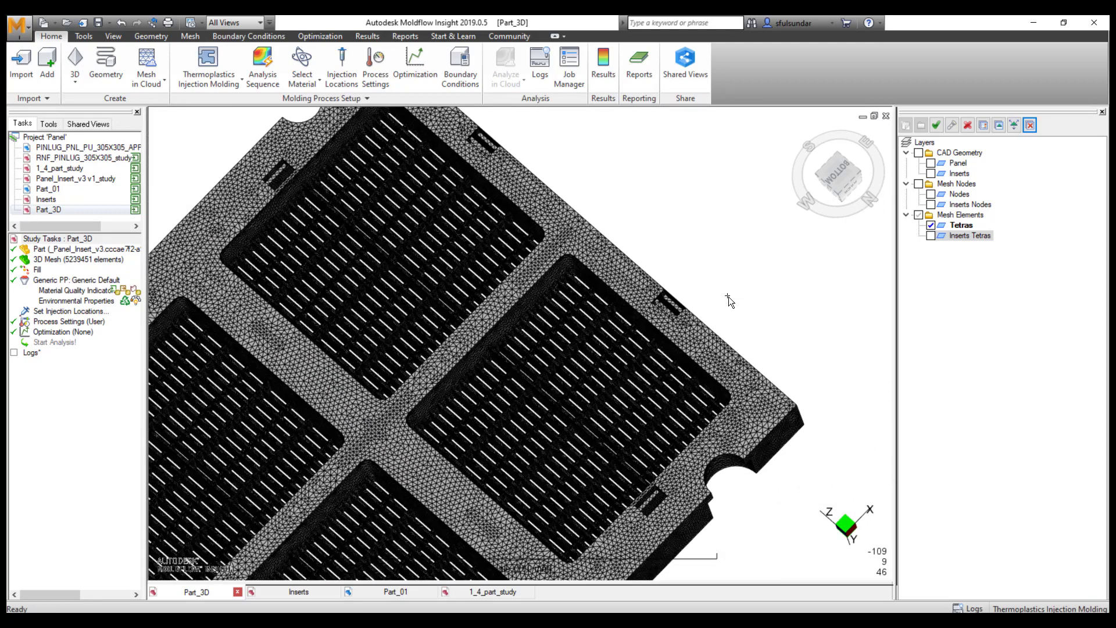
{"action": "mouse_move", "coordinate": [536, 400]}
{"action": "middle_mouse_down"}
{"action": "mouse_move", "coordinate": [560, 323]}
{"action": "mouse_move", "coordinate": [541, 359]}
{"action": "mouse_move", "coordinate": [600, 326]}
{"action": "mouse_move", "coordinate": [569, 325]}
{"action": "mouse_move", "coordinate": [564, 363]}
{"action": "mouse_move", "coordinate": [524, 387]}
{"action": "middle_mouse_up"}
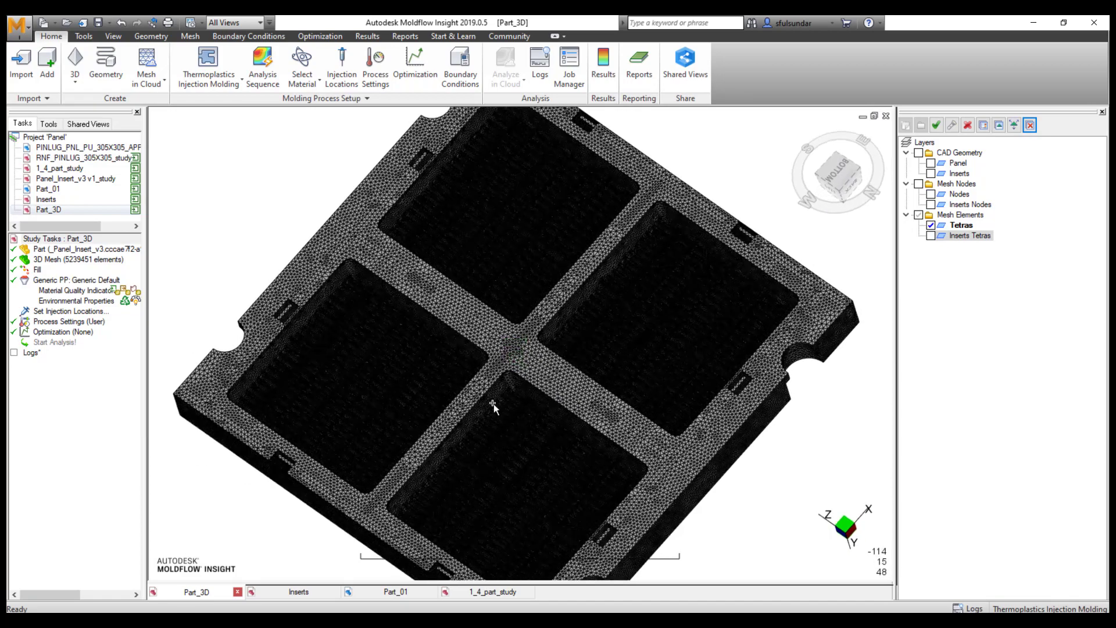
{"action": "scroll", "coordinate": [497, 403], "scroll_direction": "up", "scroll_amount": 4}
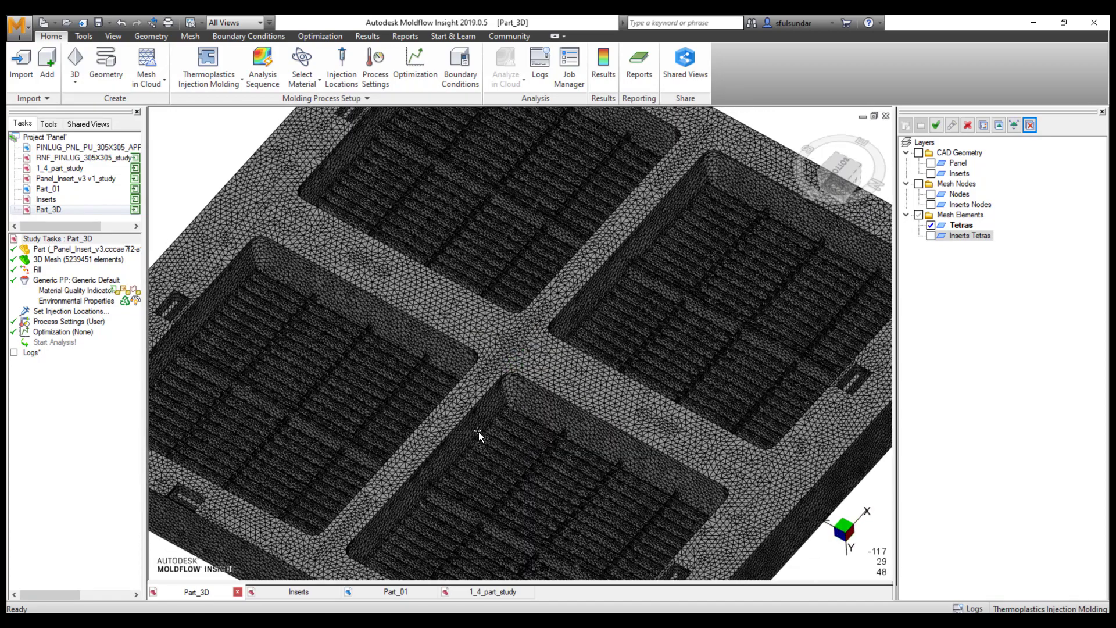
{"action": "scroll", "coordinate": [553, 375], "scroll_direction": "up", "scroll_amount": 6}
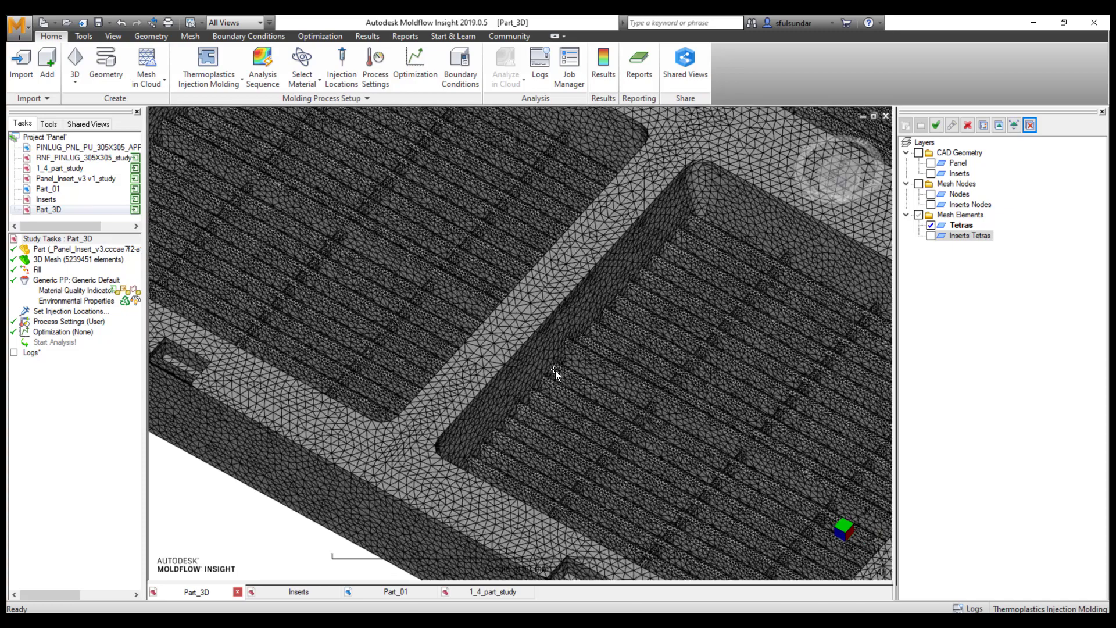
Step: Examine the panel's tetrahedral mesh along the wall between two ribbed pockets, and check it across all four pockets
{"action": "scroll", "coordinate": [555, 367], "scroll_direction": "up", "scroll_amount": 1}
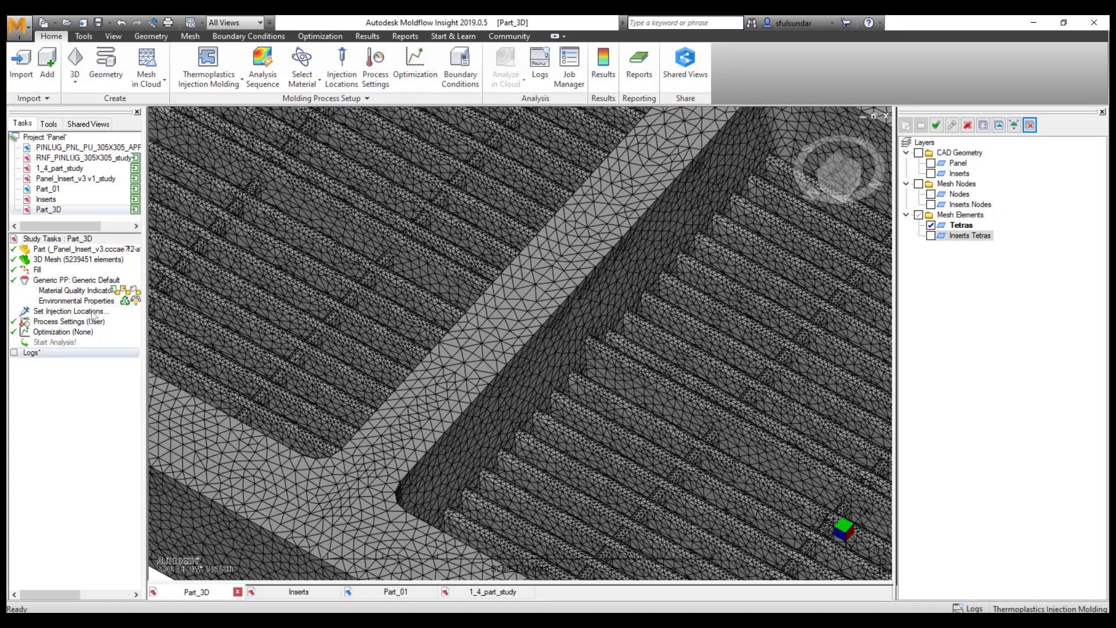
{"action": "scroll", "coordinate": [539, 423], "scroll_direction": "down", "scroll_amount": 6}
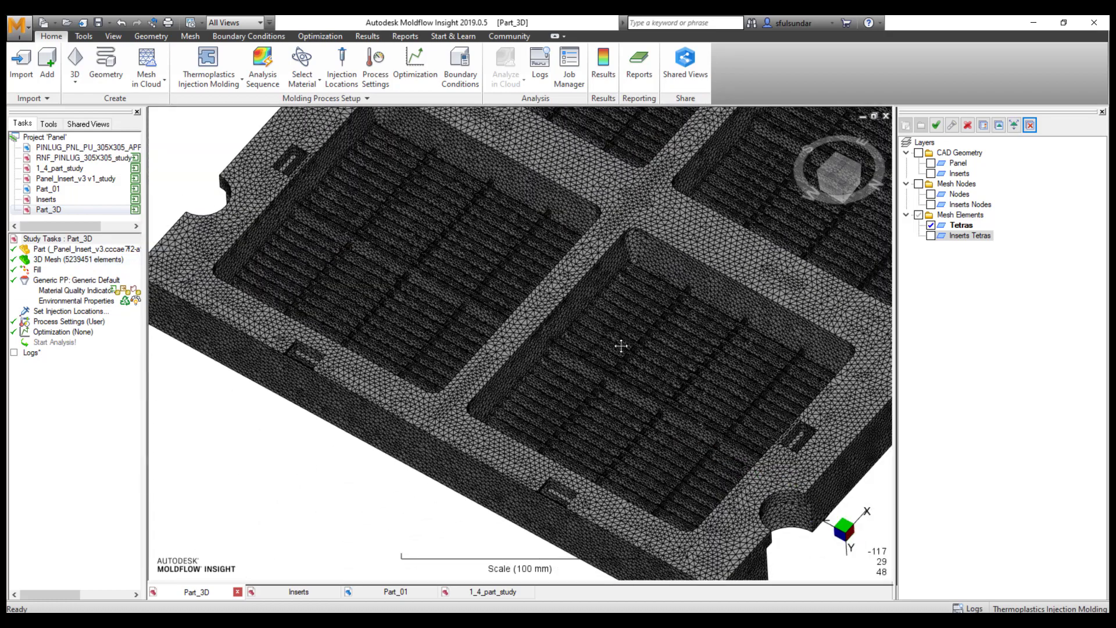
{"action": "middle_click_drag", "start_coordinate": [621, 346], "coordinate": [601, 371]}
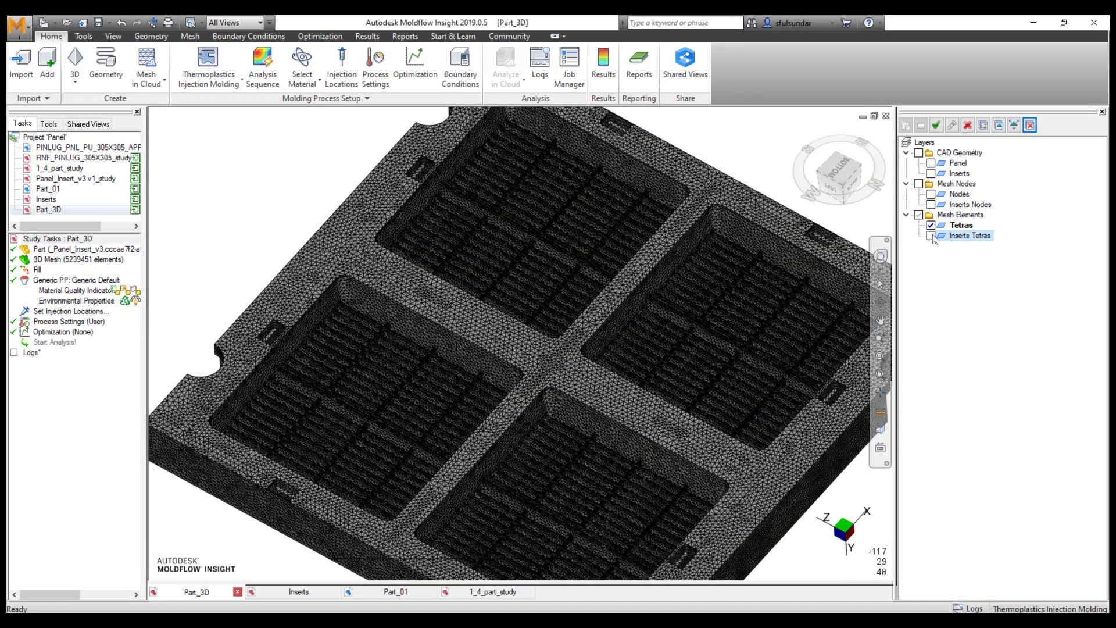
Step: Display the Inserts Tetras layer together with the panel's Tetras layer and view the complete combined 3D mesh
{"action": "mouse_move", "coordinate": [497, 379]}
{"action": "middle_mouse_down"}
{"action": "mouse_move", "coordinate": [470, 387]}
{"action": "mouse_move", "coordinate": [600, 265]}
{"action": "mouse_move", "coordinate": [428, 324]}
{"action": "mouse_move", "coordinate": [414, 343]}
{"action": "mouse_move", "coordinate": [463, 324]}
{"action": "mouse_move", "coordinate": [467, 345]}
{"action": "middle_mouse_up"}
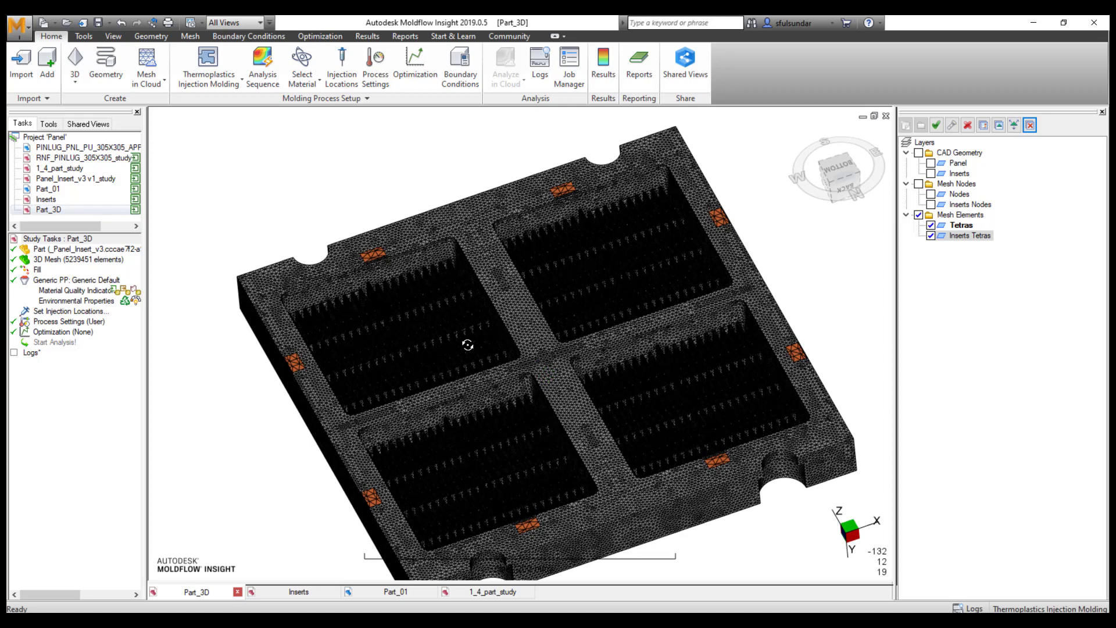
{"action": "scroll", "coordinate": [469, 347], "scroll_direction": "down", "scroll_amount": 2}
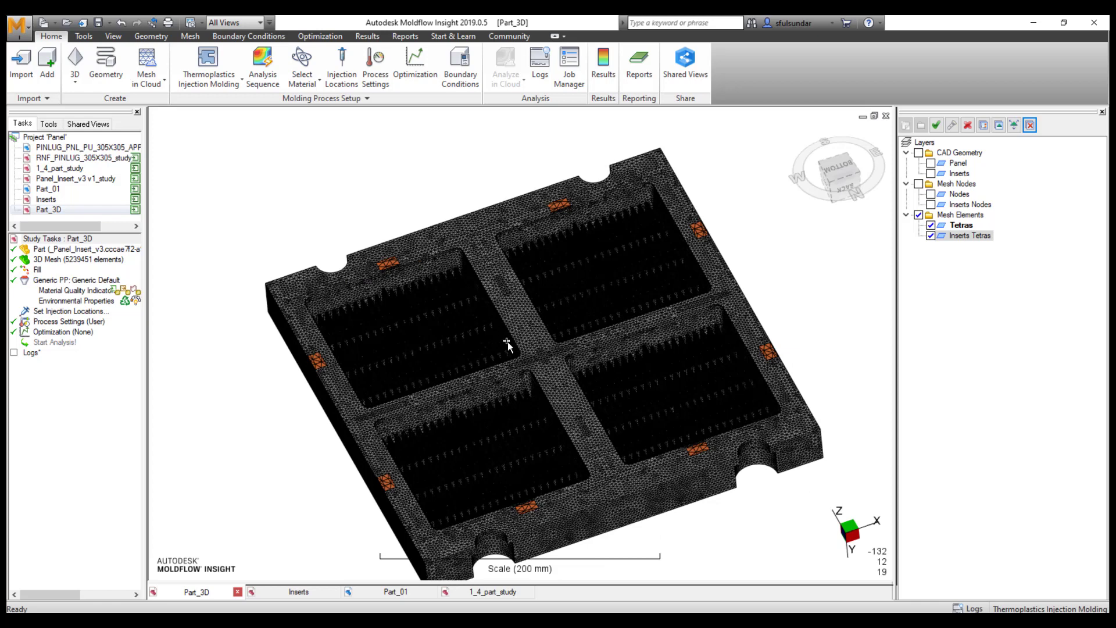
{"action": "left_click_drag", "start_coordinate": [515, 323], "coordinate": [515, 301]}
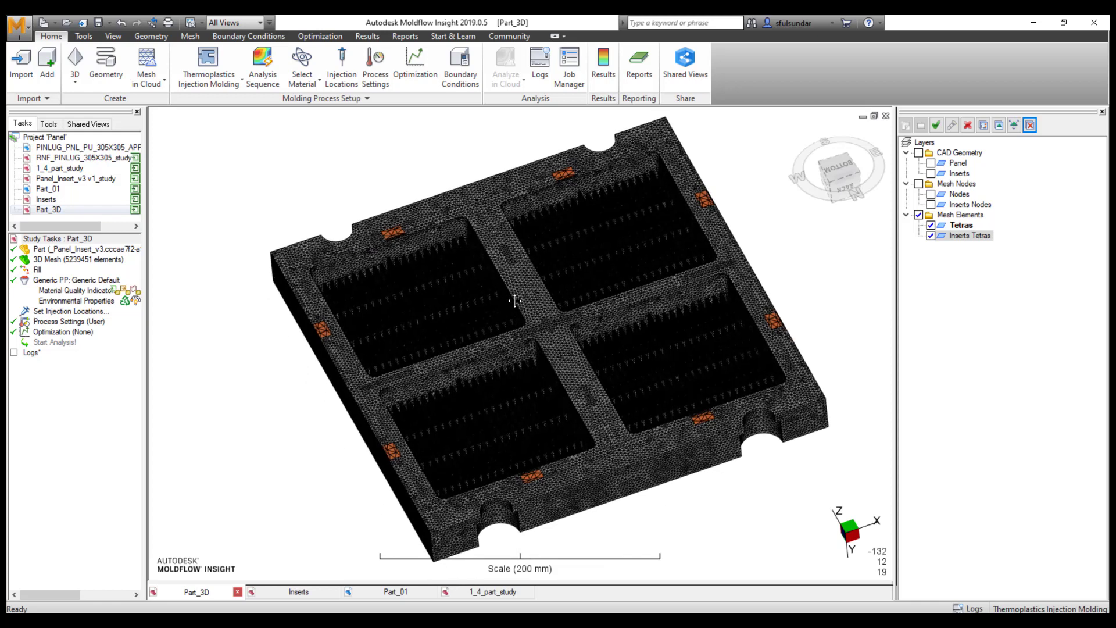